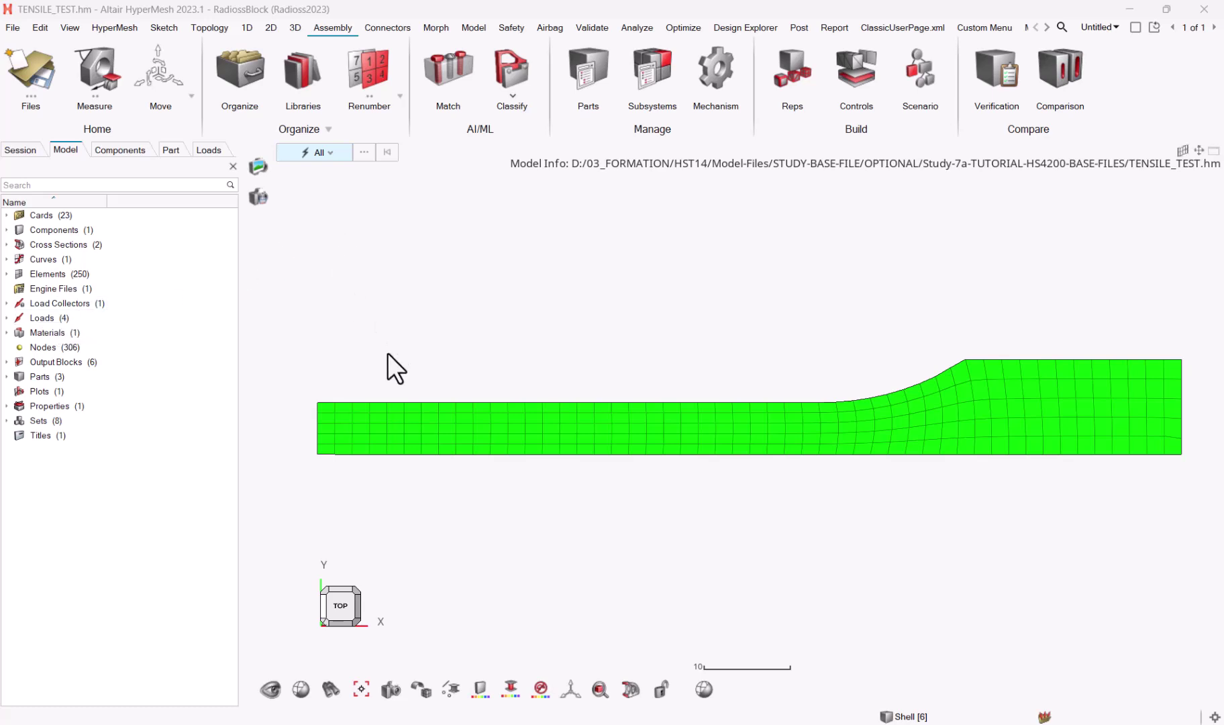
Open the list of loads and review symxy, symy, symx and fix_vel one by one on the specimen
{"action": "double_click", "coordinate": [44, 318]}
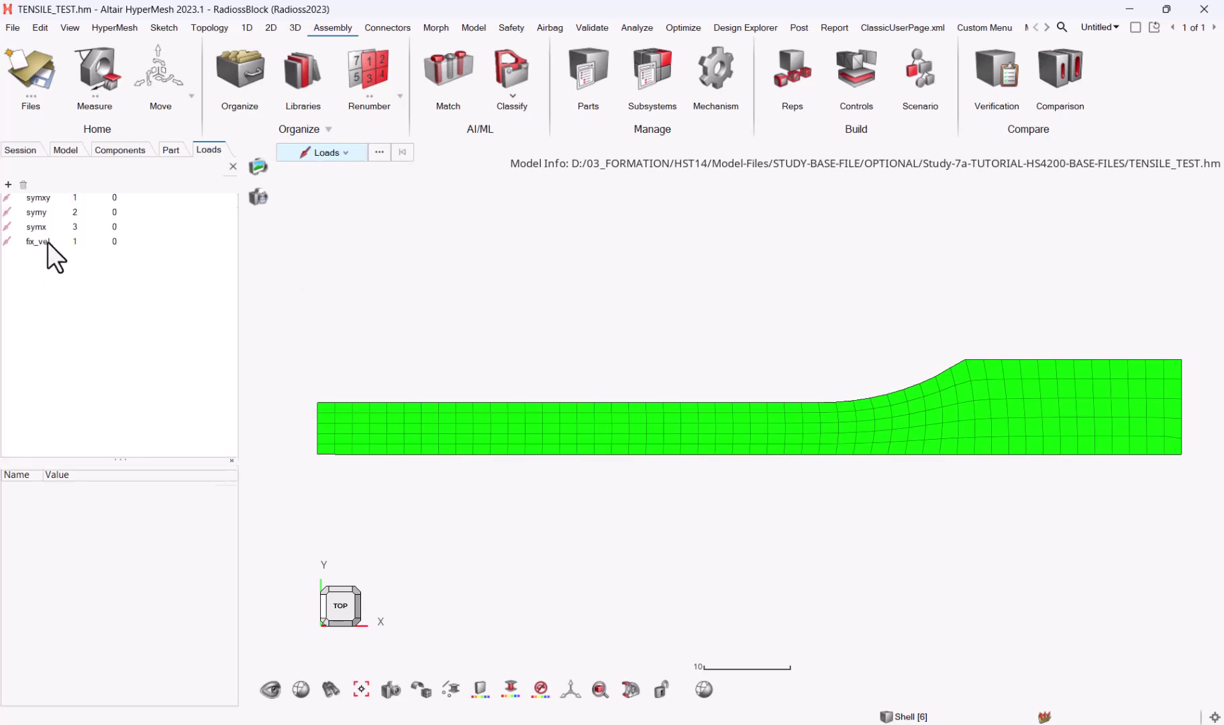
{"action": "left_click", "coordinate": [35, 217]}
{"action": "right_click", "coordinate": [25, 216]}
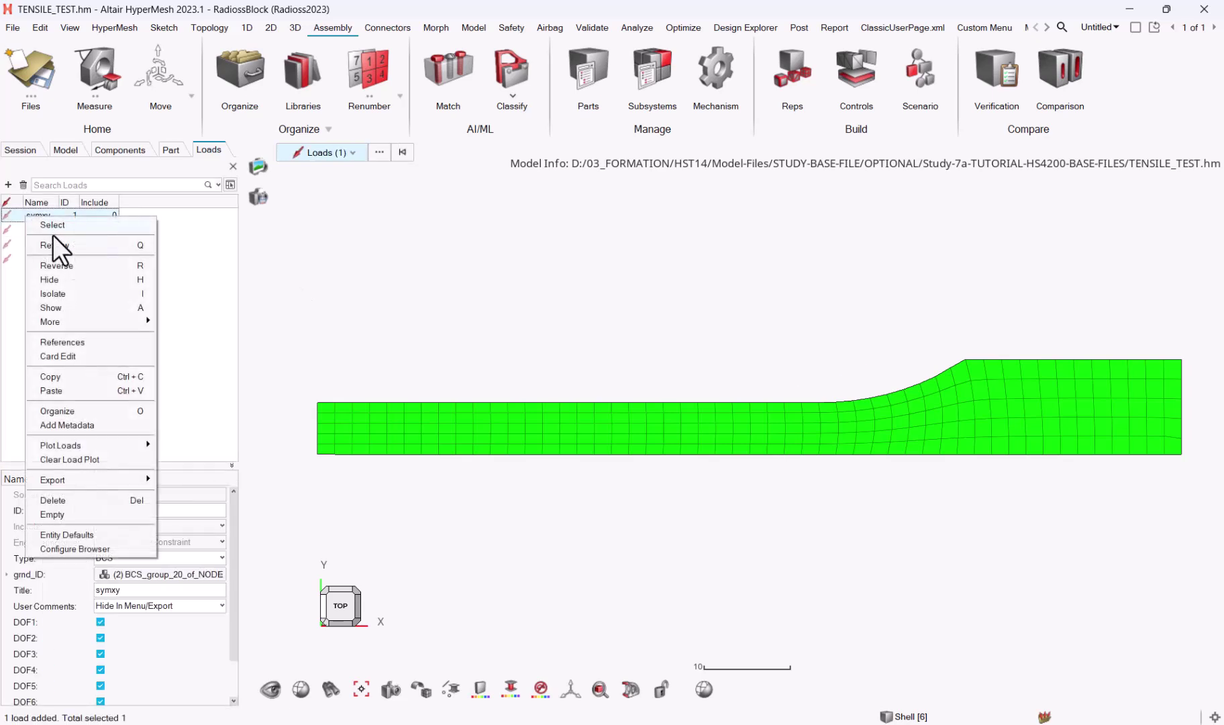
{"action": "left_click", "coordinate": [72, 247]}
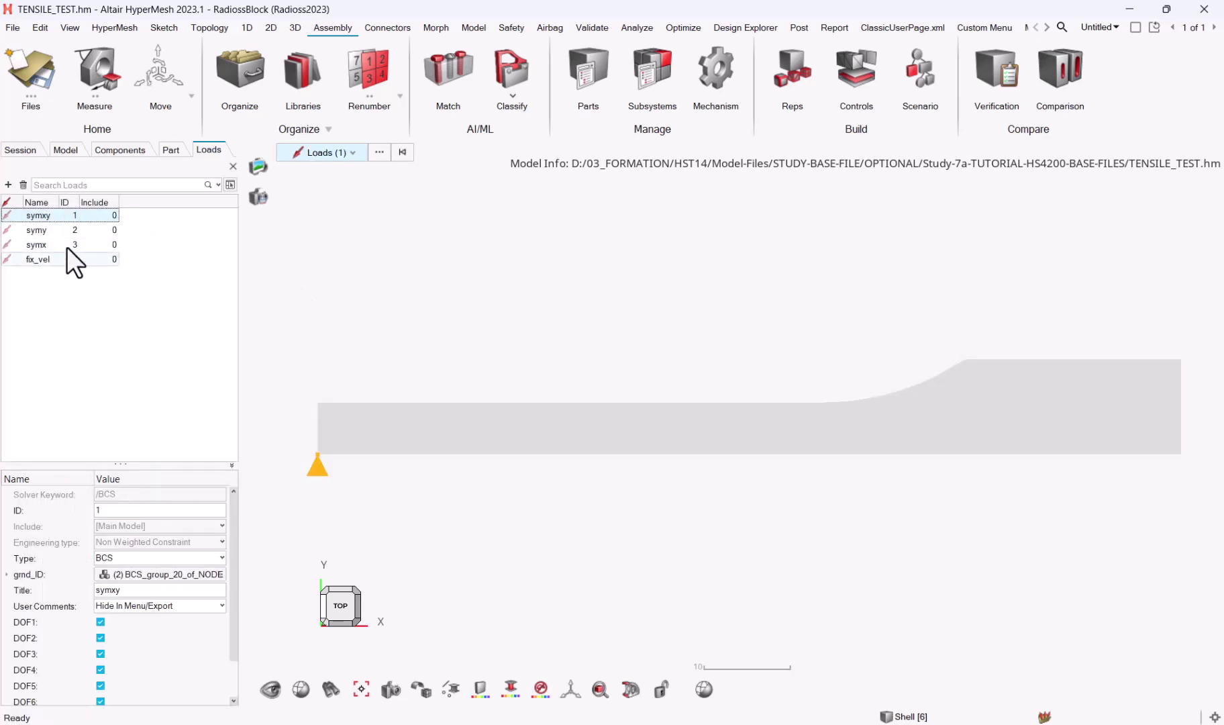
{"action": "left_click", "coordinate": [63, 232]}
{"action": "left_click", "coordinate": [56, 249]}
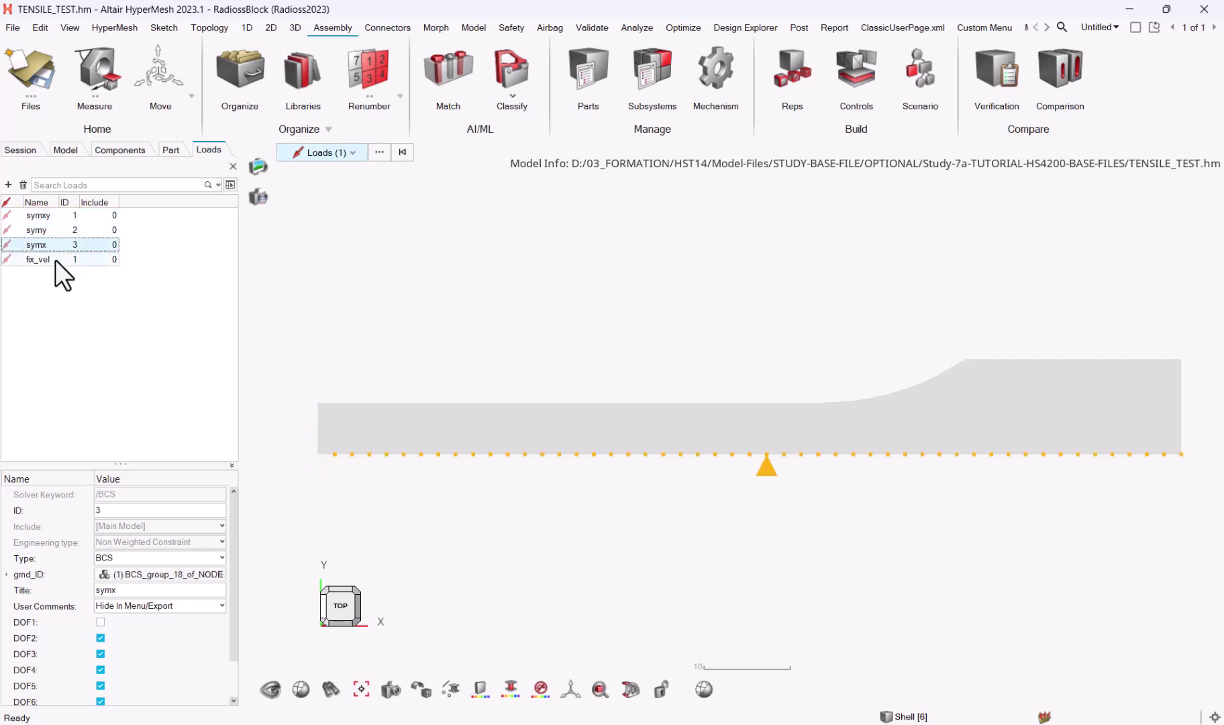
{"action": "left_click", "coordinate": [54, 261]}
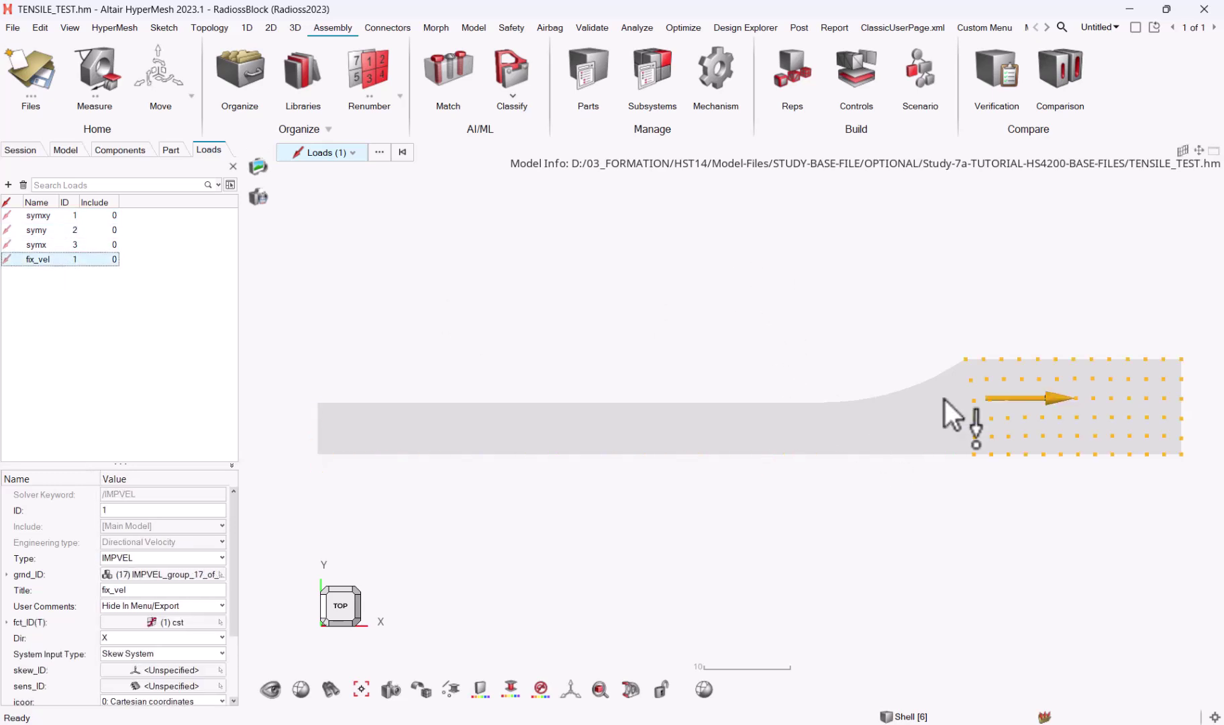
{"action": "left_click", "coordinate": [162, 306]}
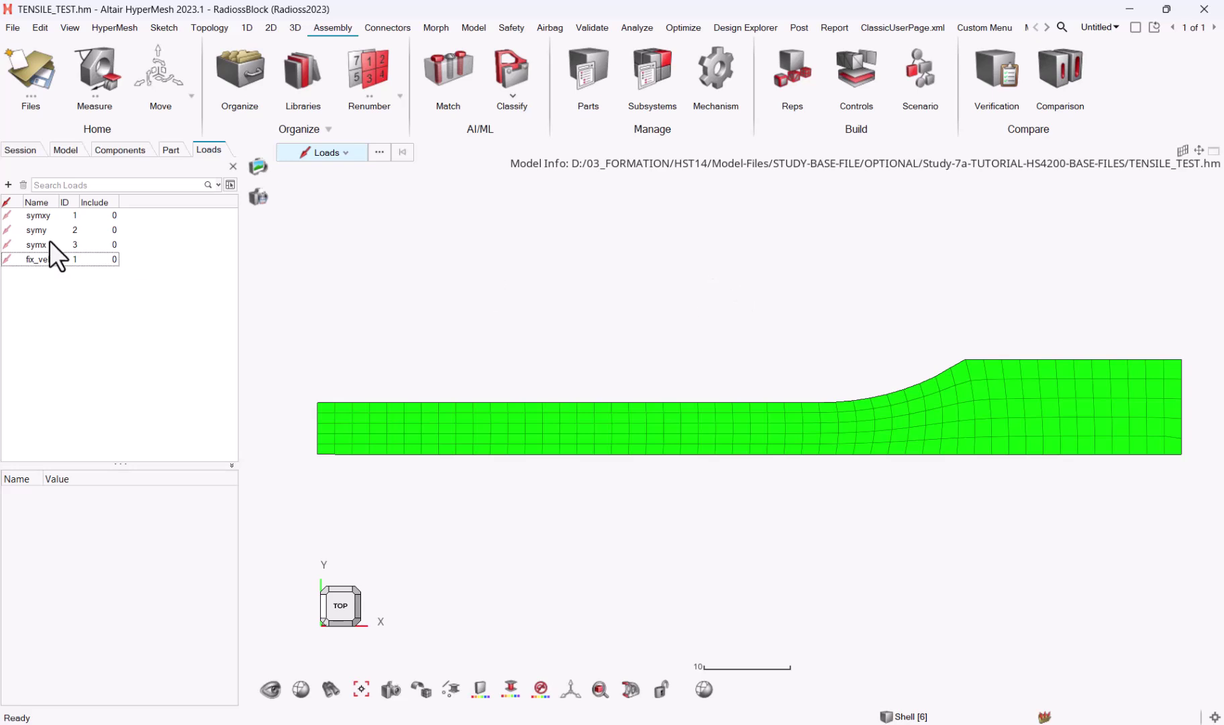
Open the node set referenced by the symy boundary condition for editing
{"action": "left_click", "coordinate": [34, 215]}
{"action": "left_click", "coordinate": [38, 233]}
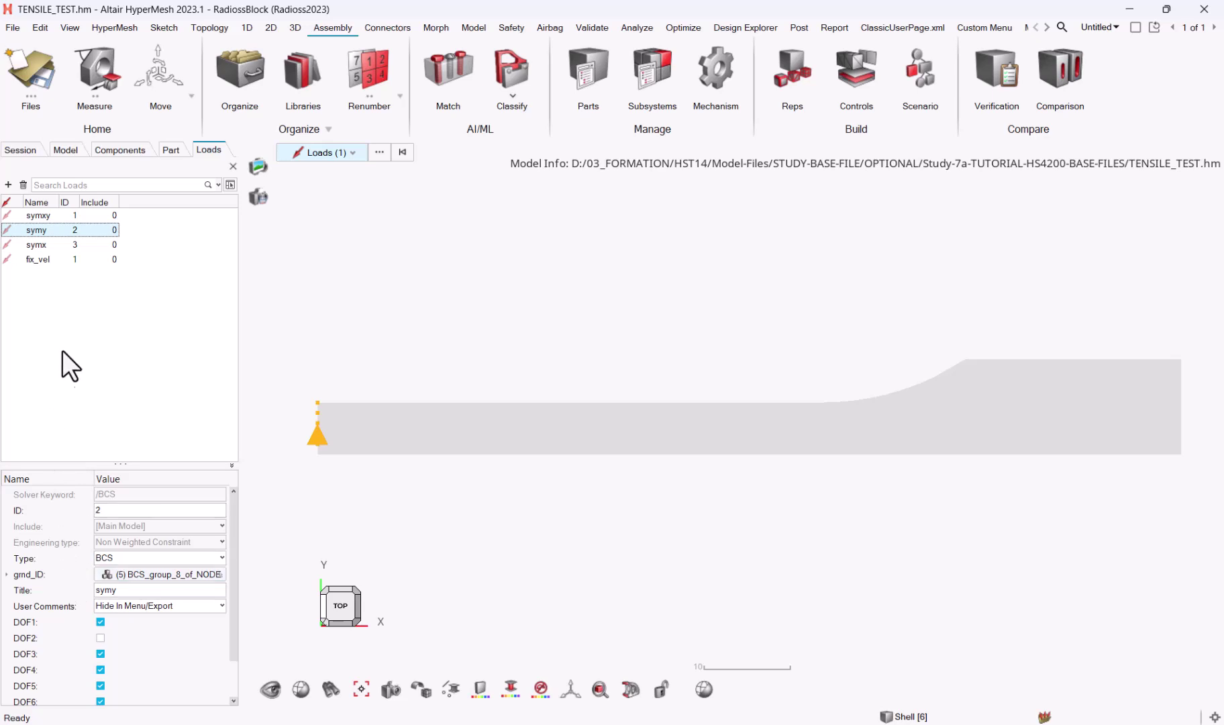
{"action": "right_click", "coordinate": [83, 574]}
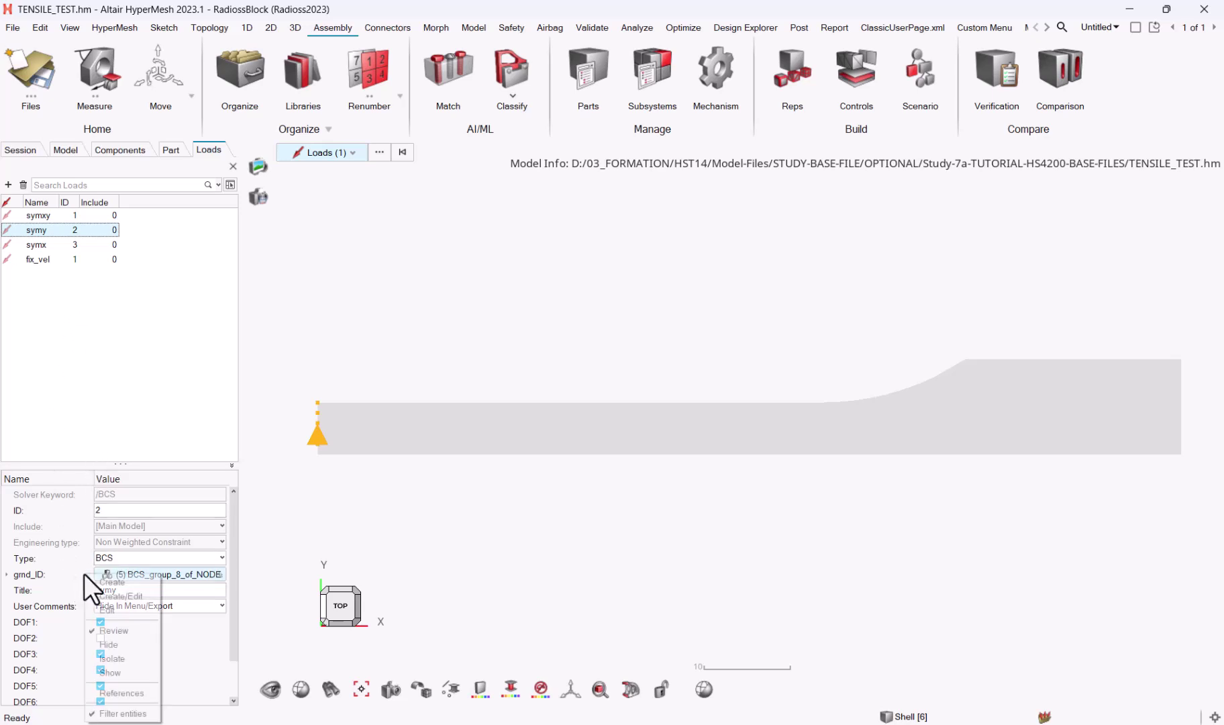
{"action": "left_click", "coordinate": [114, 610]}
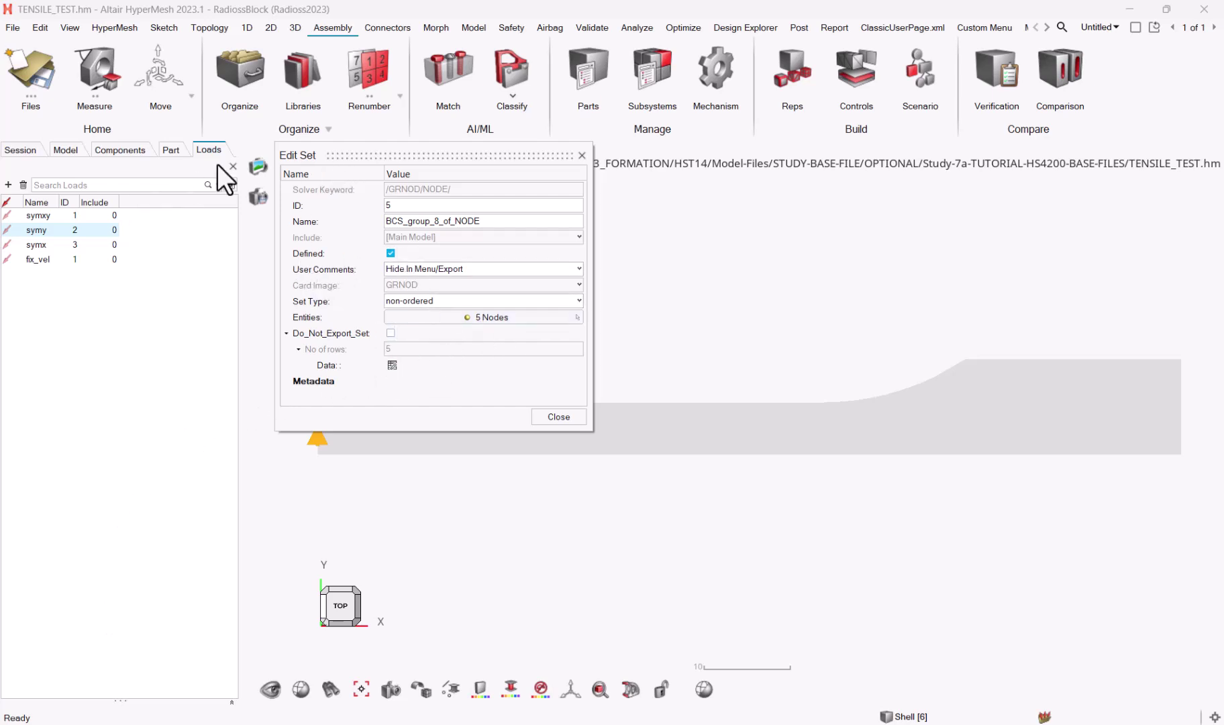
{"action": "left_click_drag", "start_coordinate": [375, 153], "coordinate": [527, 202]}
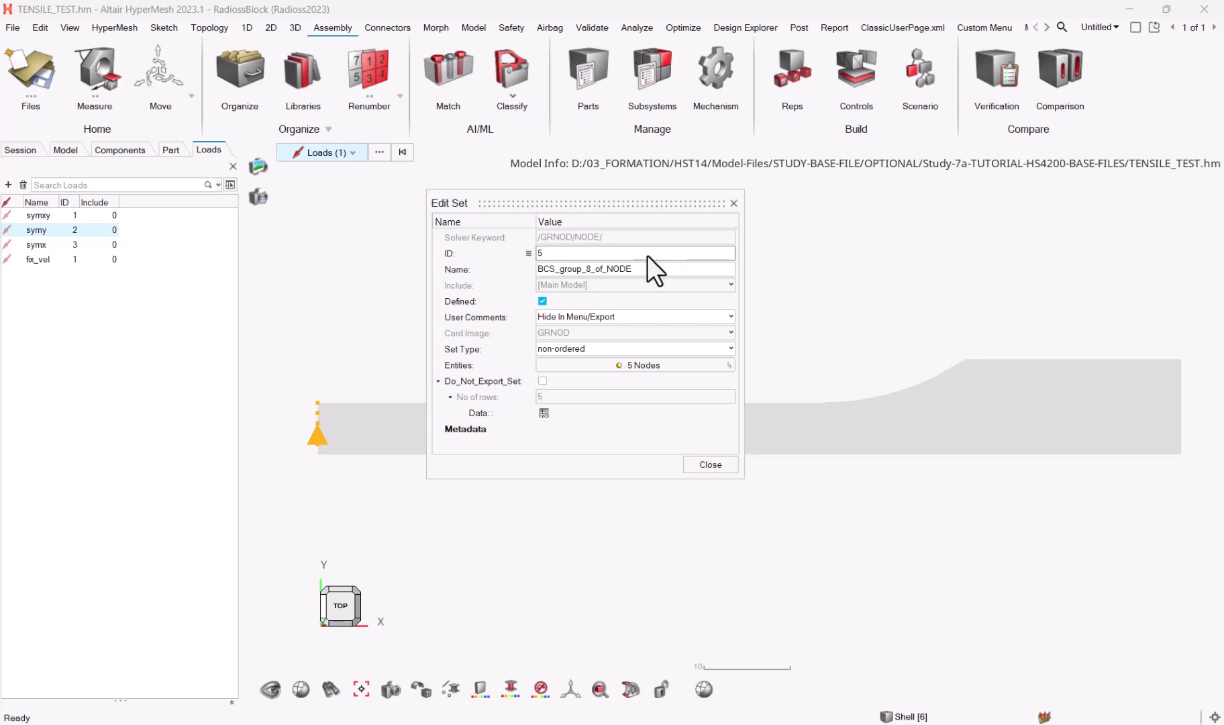
Switch the set's entities from nodes to boxes and create a new box for it
{"action": "left_click", "coordinate": [665, 366]}
{"action": "left_click", "coordinate": [663, 365]}
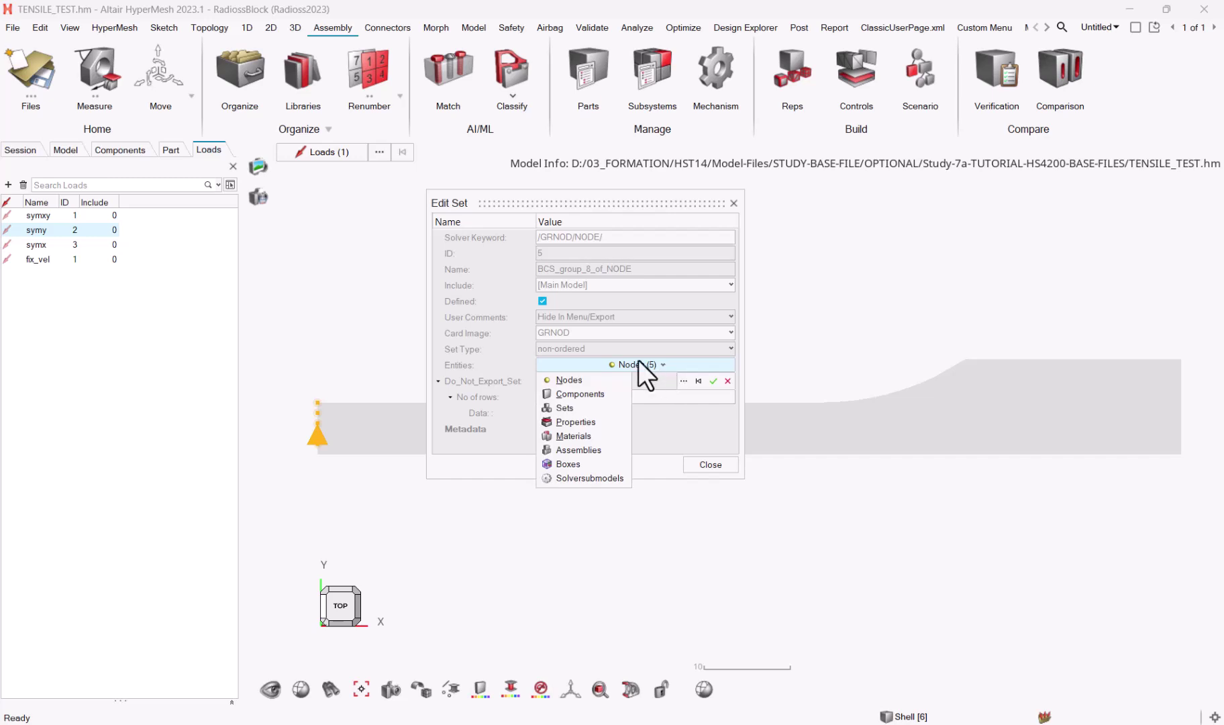
{"action": "left_click", "coordinate": [574, 465]}
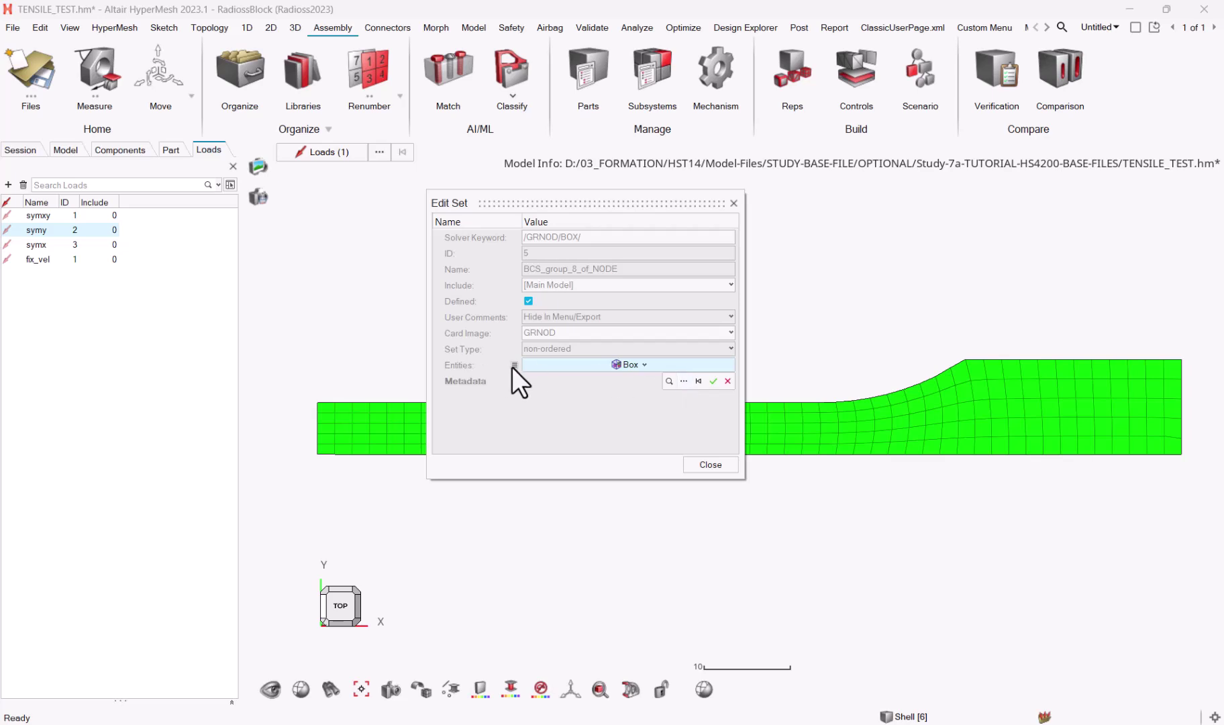
{"action": "left_click", "coordinate": [514, 365]}
{"action": "left_click", "coordinate": [540, 375]}
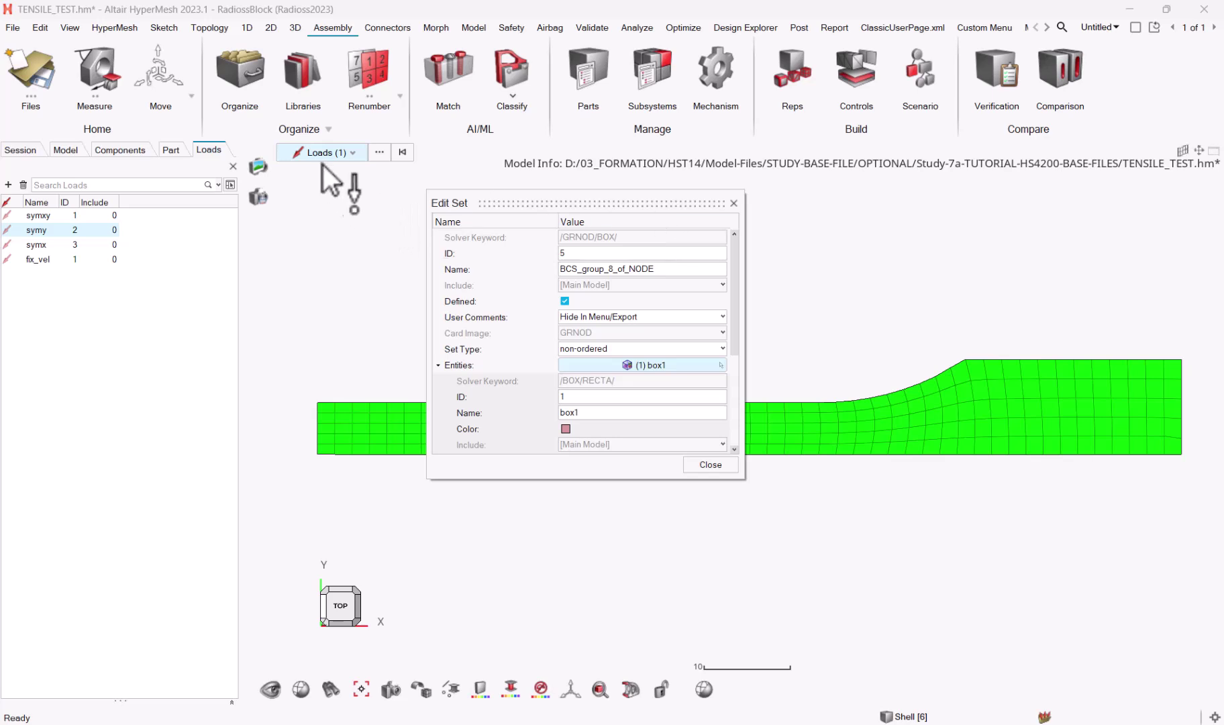
Create two points on the specimen's narrow end edge, one at the first node above the lower corner and one at the upper corner
{"action": "left_click", "coordinate": [208, 27]}
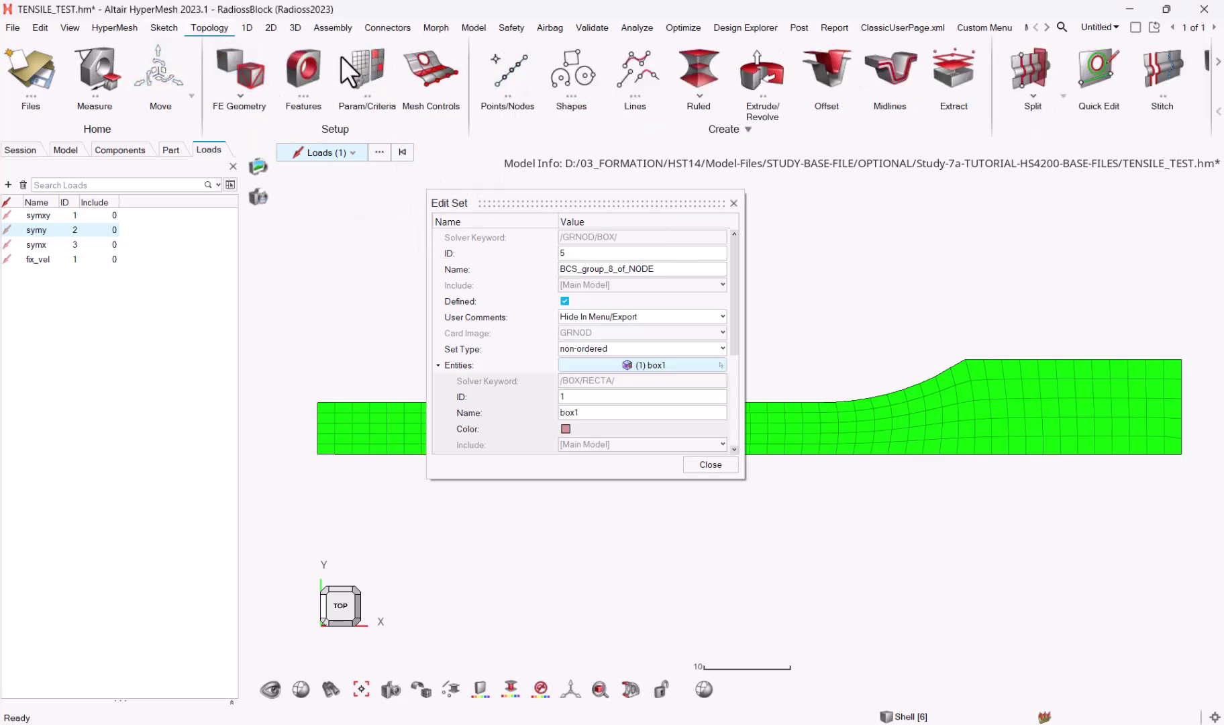
{"action": "left_click", "coordinate": [495, 56]}
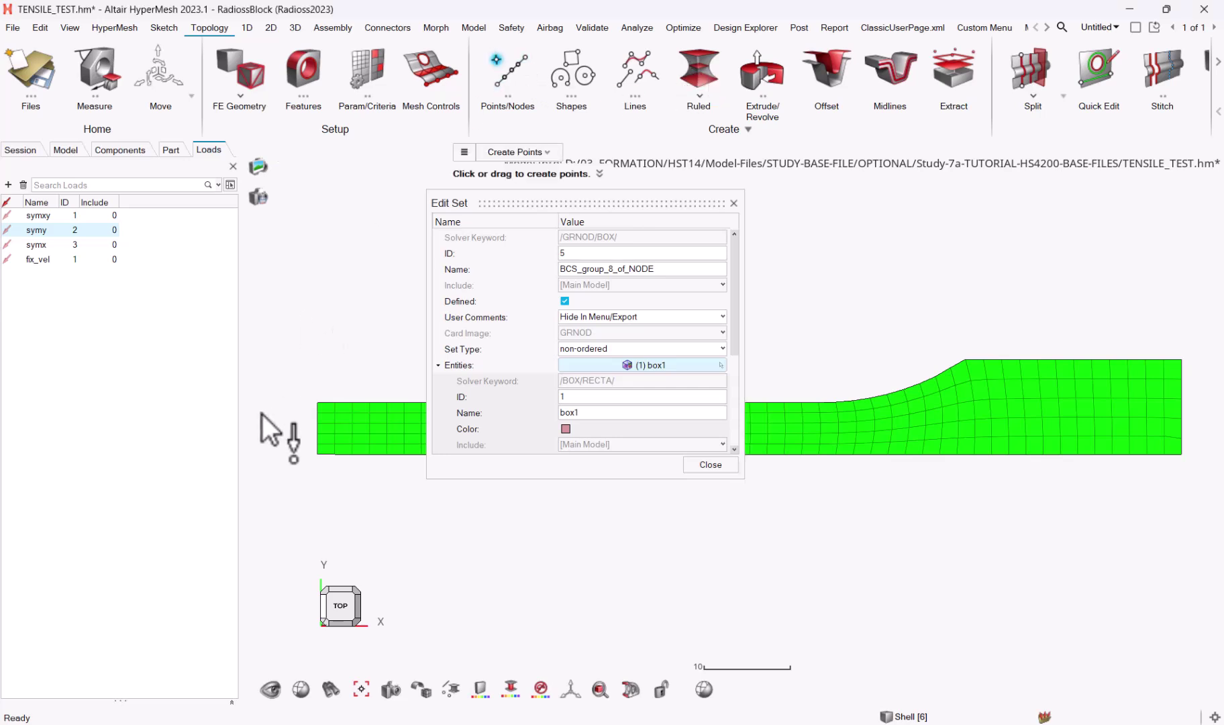
{"action": "left_click", "coordinate": [317, 444]}
{"action": "left_click", "coordinate": [317, 403]}
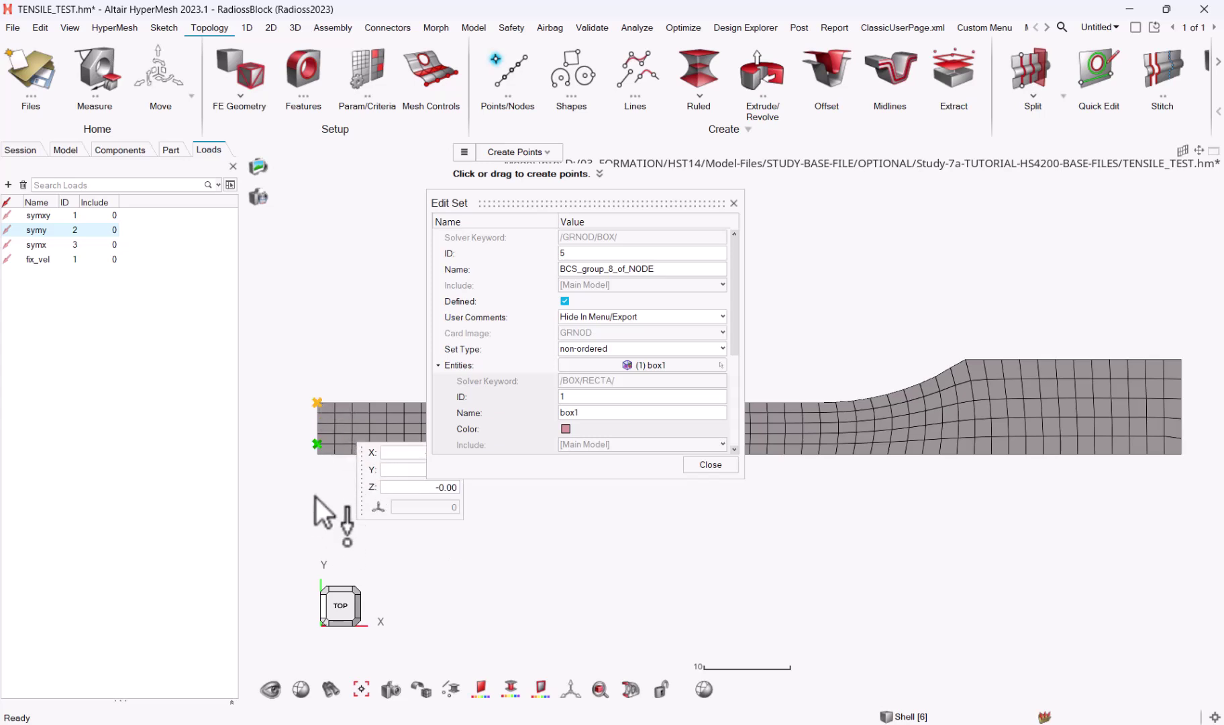
{"action": "left_click_drag", "start_coordinate": [331, 504], "coordinate": [338, 434], "text": "ctrl"}
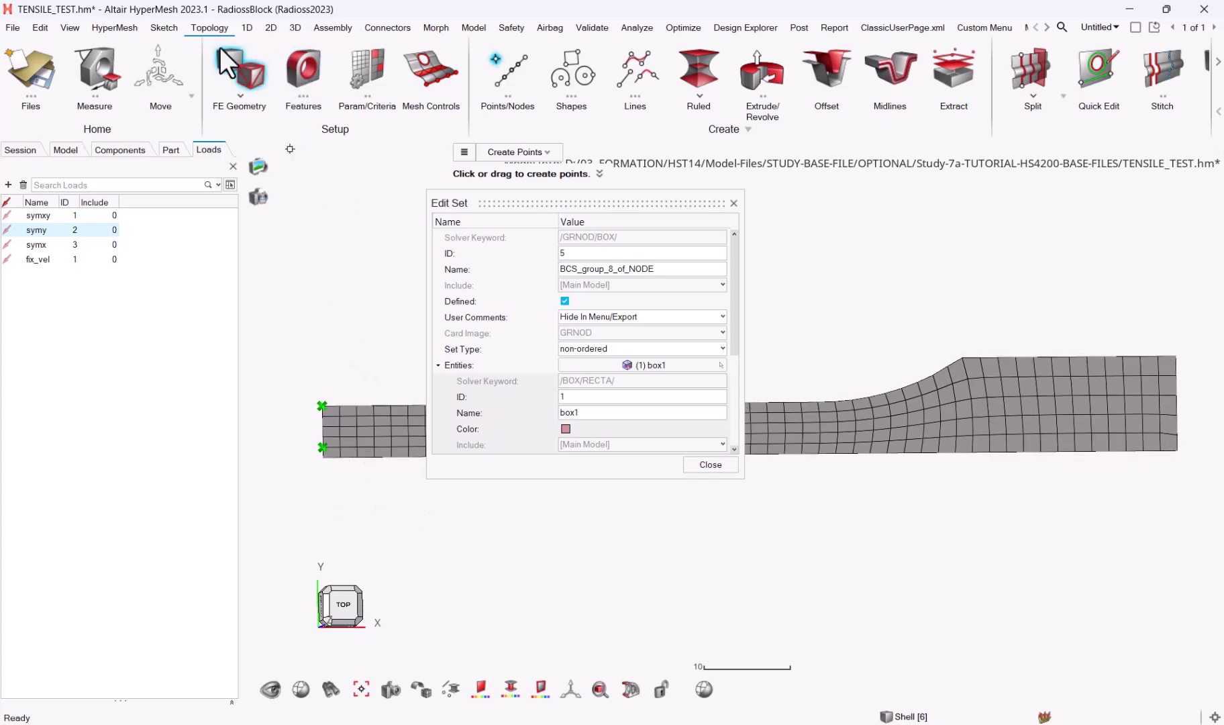
Move the lower of the two new points by 0.1 along Z
{"action": "left_click", "coordinate": [160, 67]}
{"action": "scroll", "coordinate": [304, 440], "scroll_direction": "up", "scroll_amount": 2}
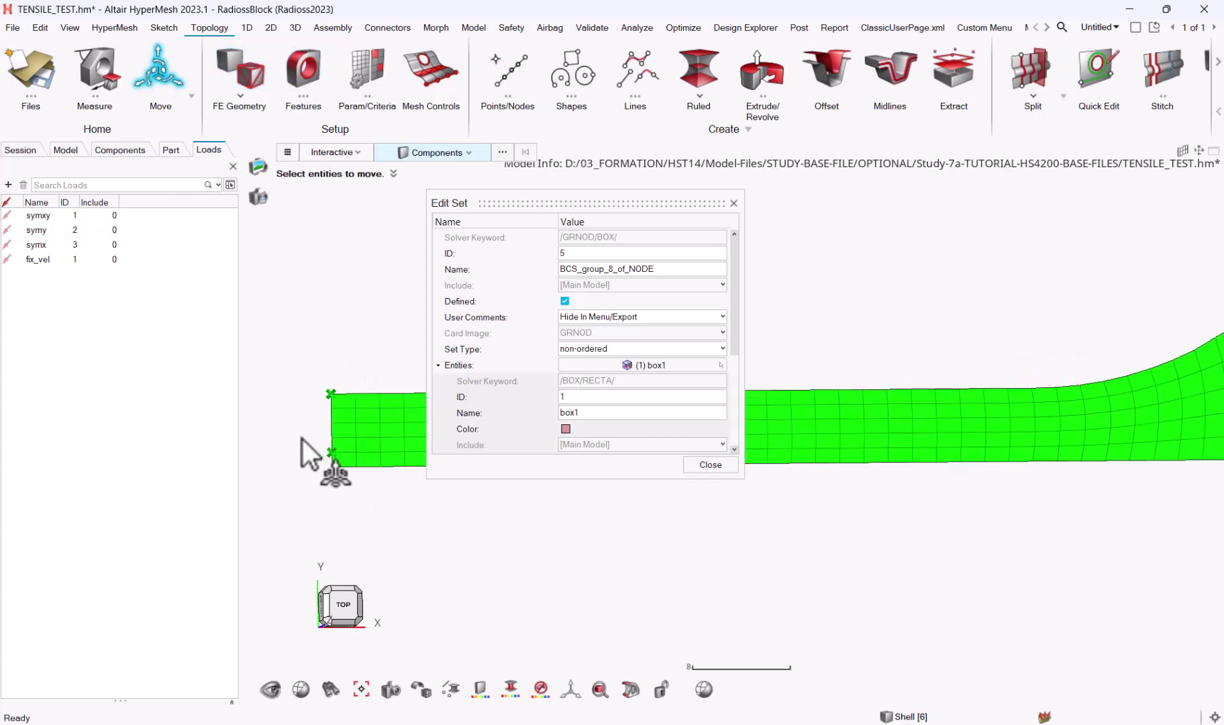
{"action": "scroll", "coordinate": [302, 439], "scroll_direction": "up", "scroll_amount": 2}
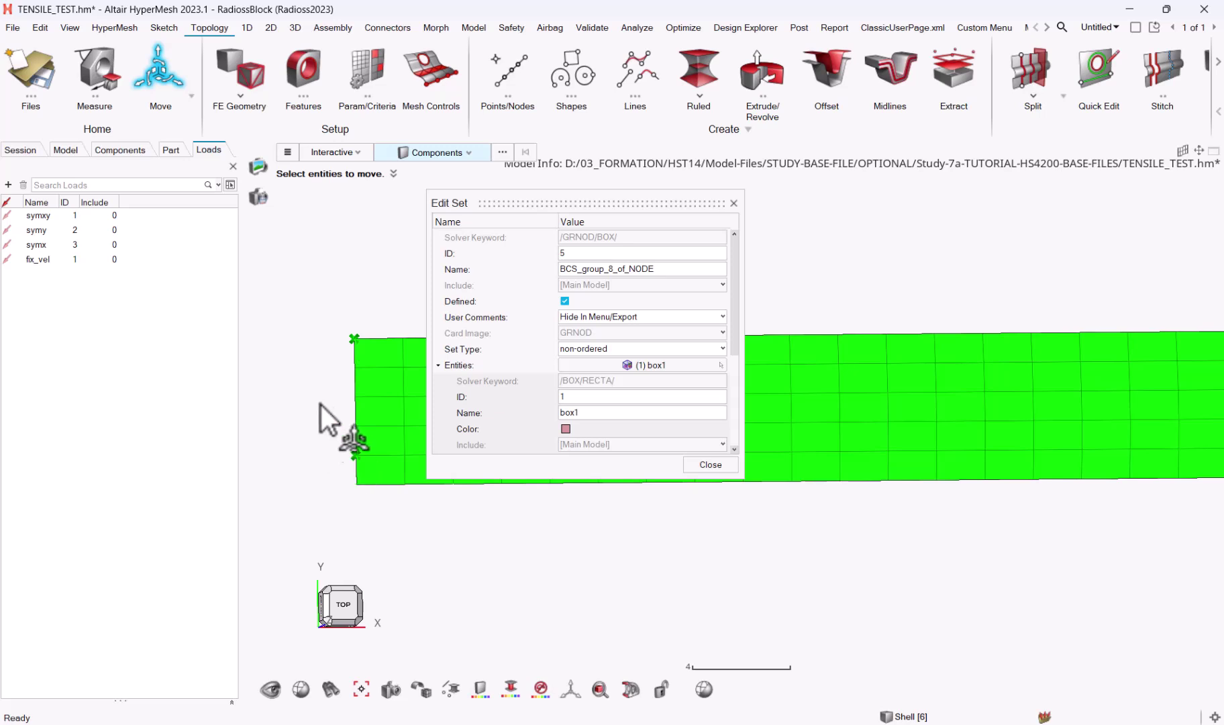
{"action": "left_click", "coordinate": [474, 152]}
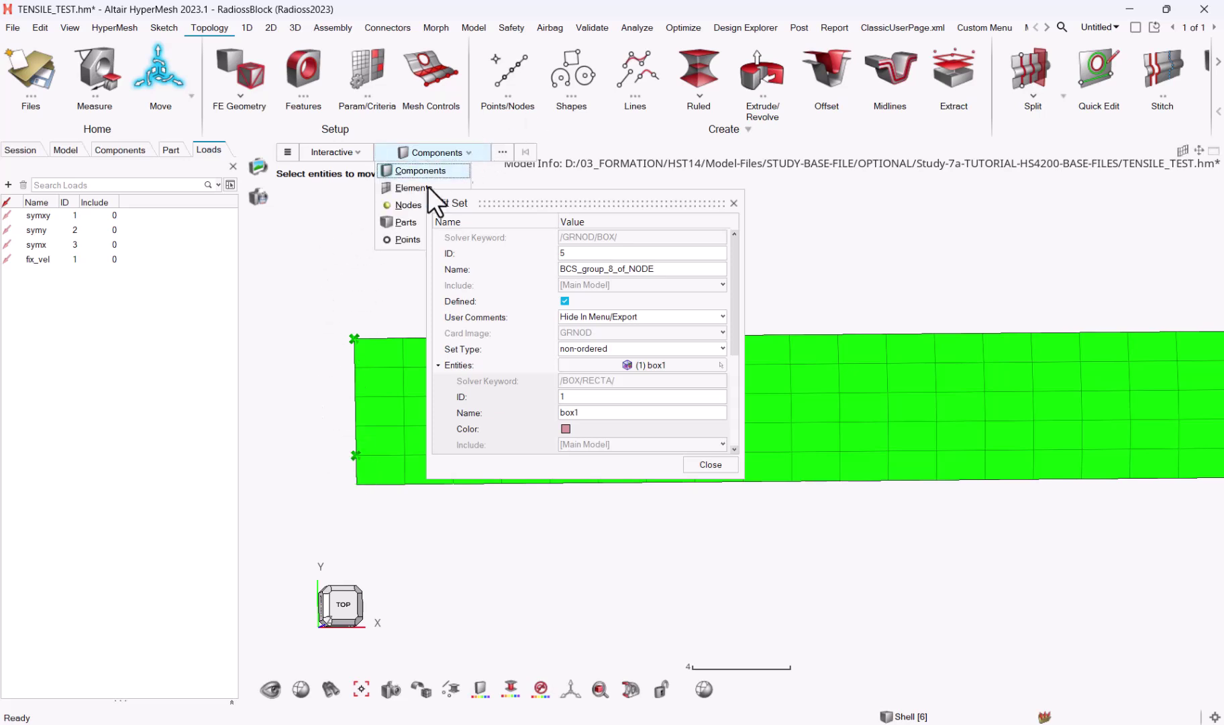
{"action": "left_click", "coordinate": [403, 239]}
{"action": "left_click", "coordinate": [355, 456]}
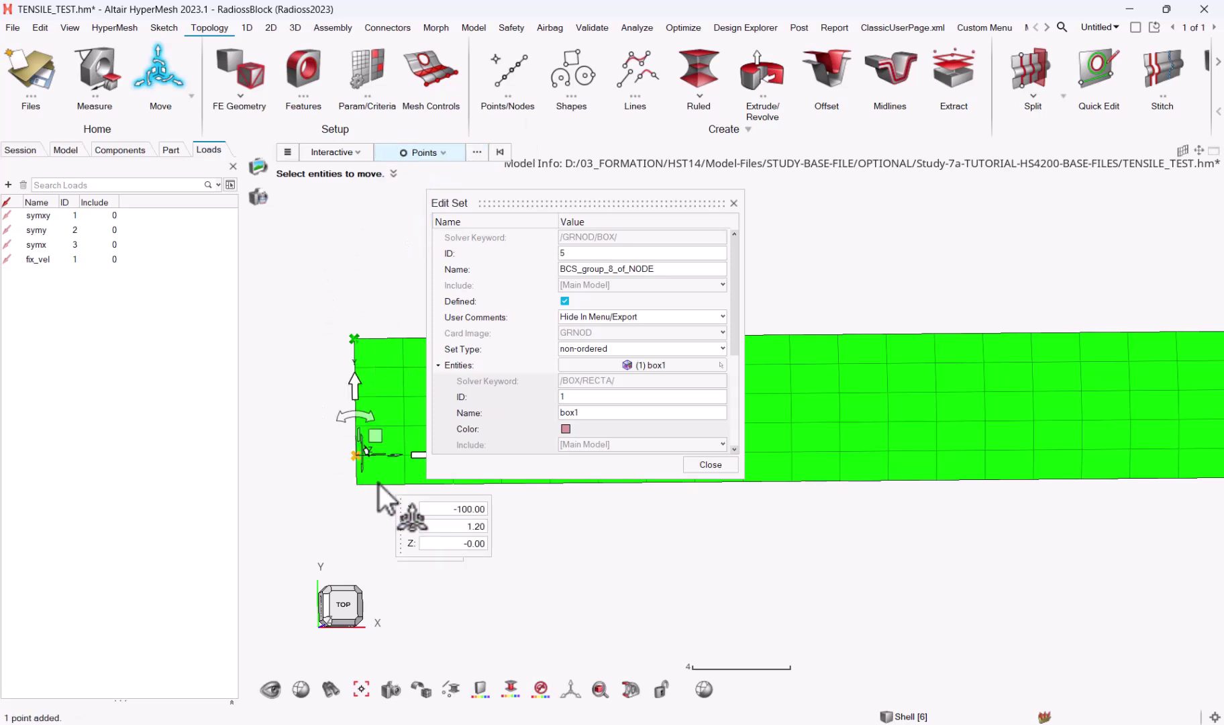
{"action": "left_click_drag", "start_coordinate": [315, 463], "coordinate": [401, 477], "text": "ctrl"}
{"action": "left_click", "coordinate": [396, 464]}
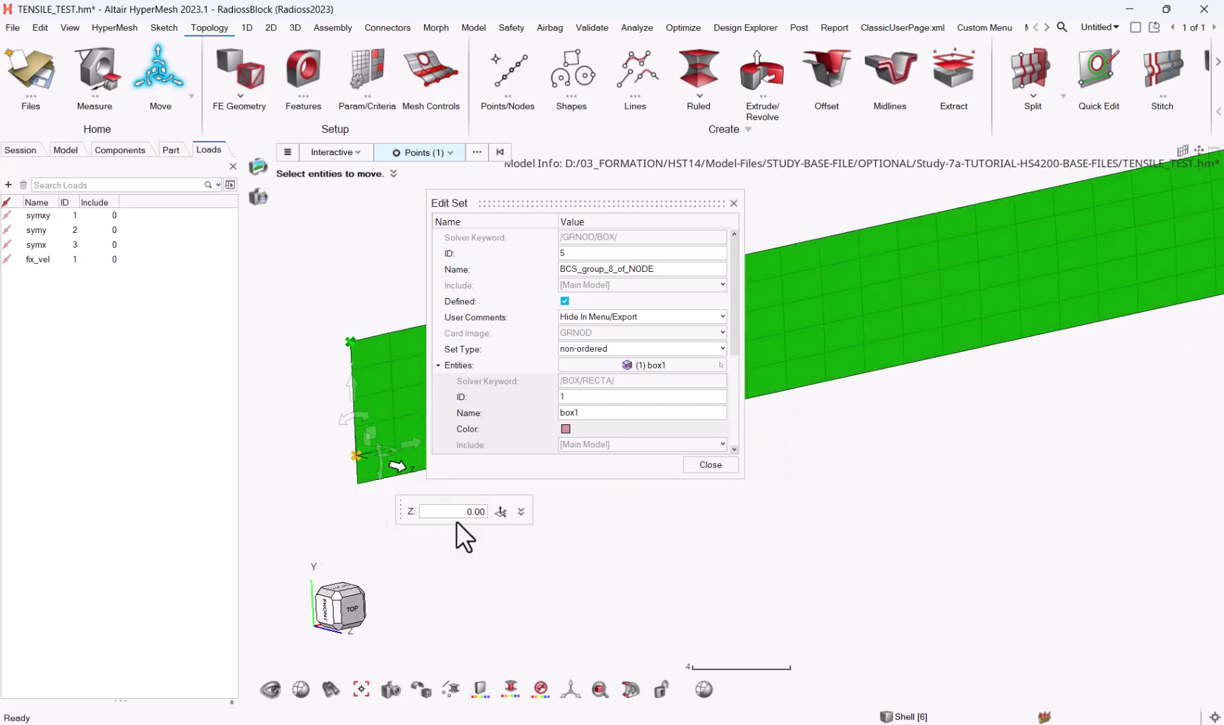
{"action": "double_click", "coordinate": [488, 511]}
{"action": "type", "text": "1"}
Move the lower point by -0.1 along Y and by -0.1 along X
{"action": "left_click", "coordinate": [354, 388]}
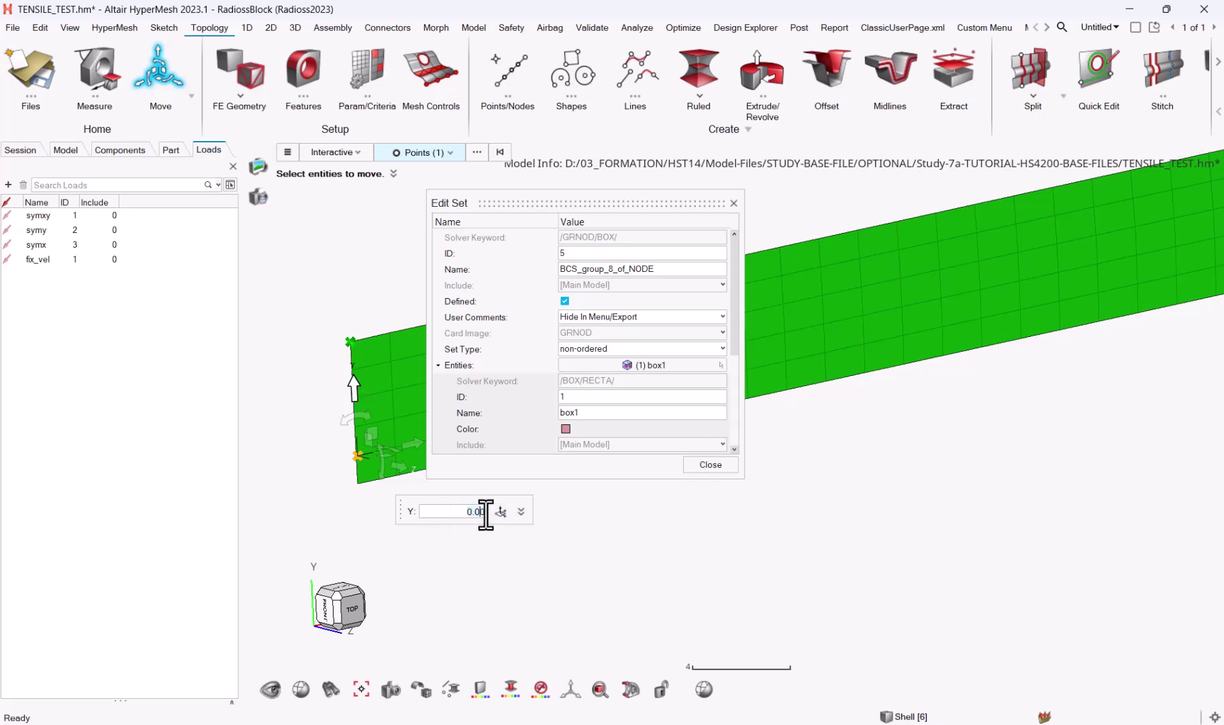
{"action": "type", "text": "-.1"}
{"action": "key", "text": "Return"}
{"action": "left_click_drag", "start_coordinate": [412, 519], "coordinate": [324, 514], "text": "ctrl"}
{"action": "scroll", "coordinate": [351, 460], "scroll_direction": "up", "scroll_amount": 5}
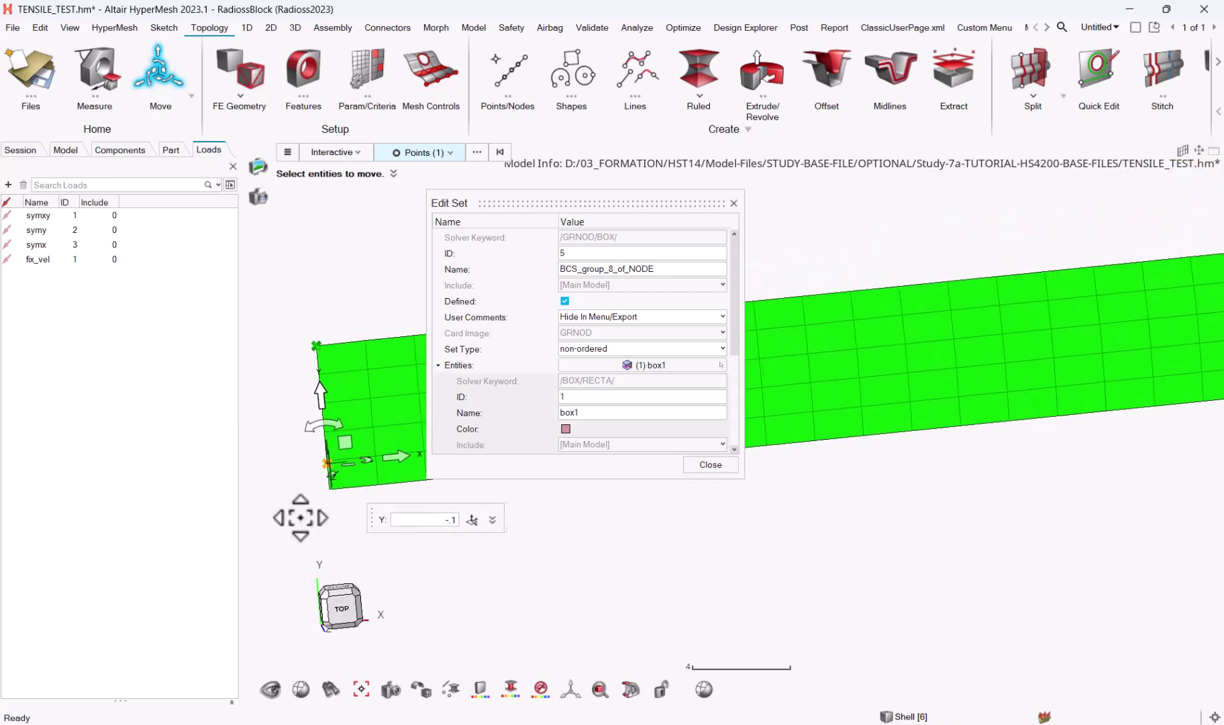
{"action": "scroll", "coordinate": [370, 448], "scroll_direction": "up", "scroll_amount": 1}
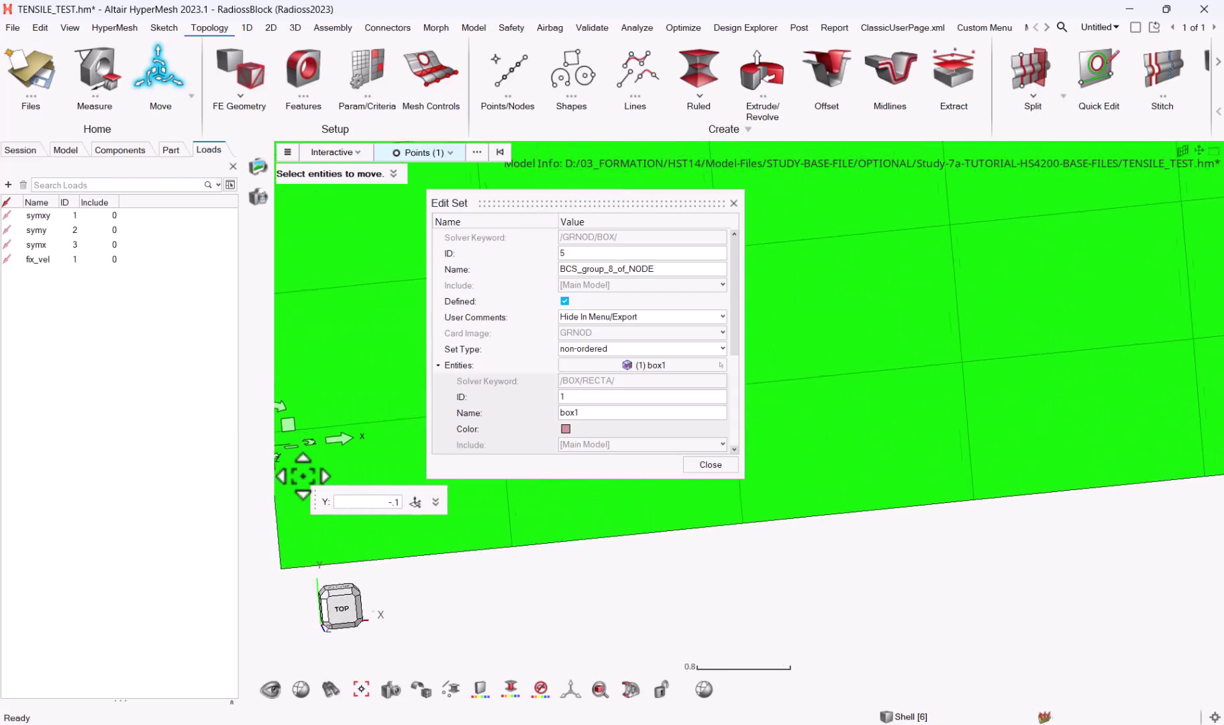
{"action": "left_click", "coordinate": [328, 438]}
{"action": "double_click", "coordinate": [368, 500]}
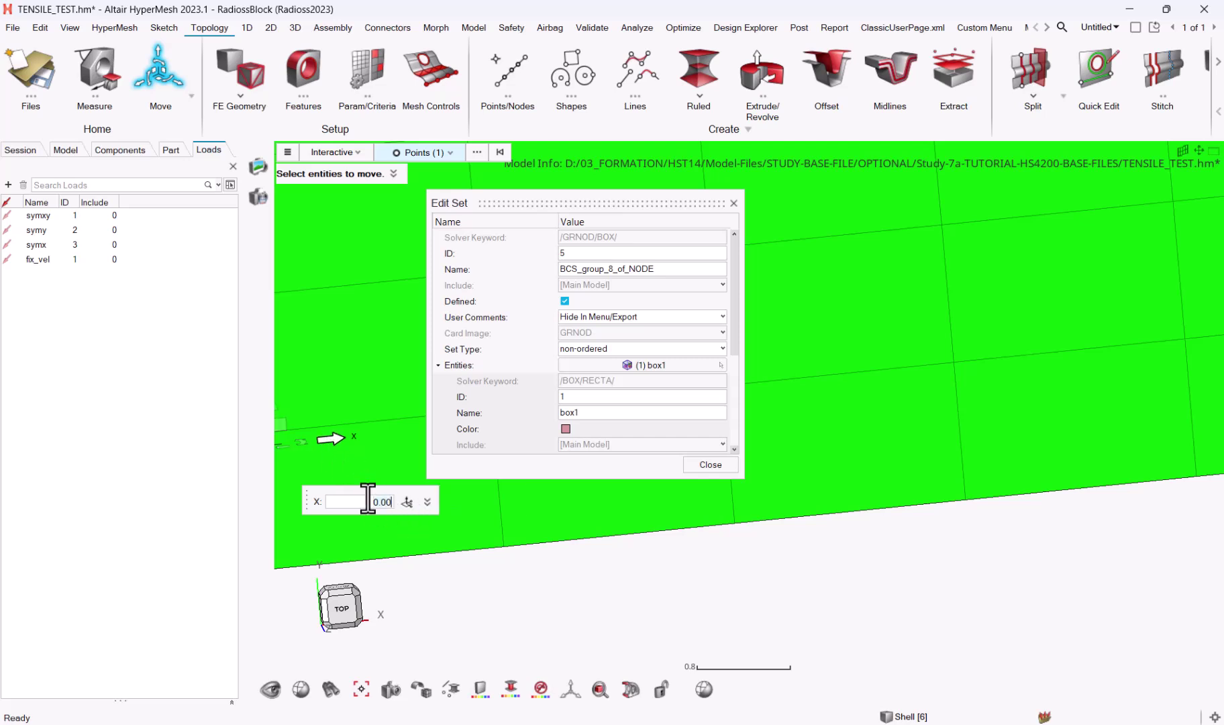
{"action": "type", "text": "-.1"}
Try to move both points together in the negative Z direction and undo that move
{"action": "right_click_drag", "start_coordinate": [415, 339], "coordinate": [580, 459], "text": "ctrl"}
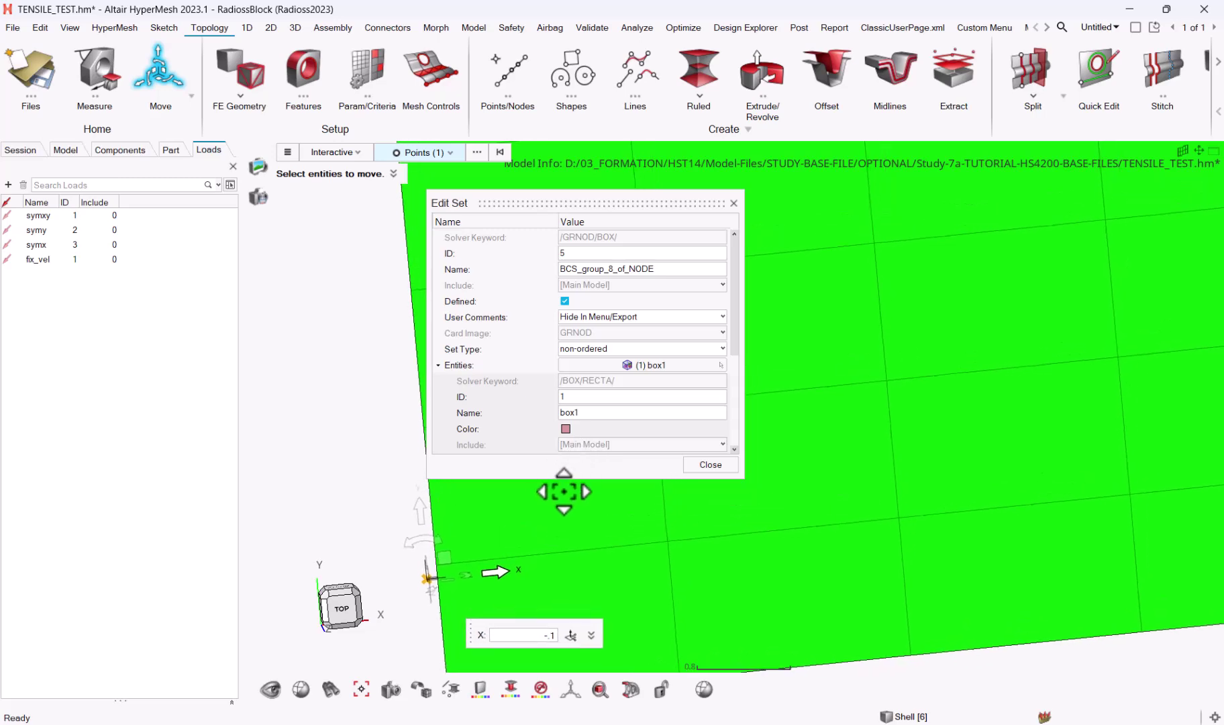
{"action": "left_click_drag", "start_coordinate": [451, 560], "coordinate": [481, 656], "text": "ctrl"}
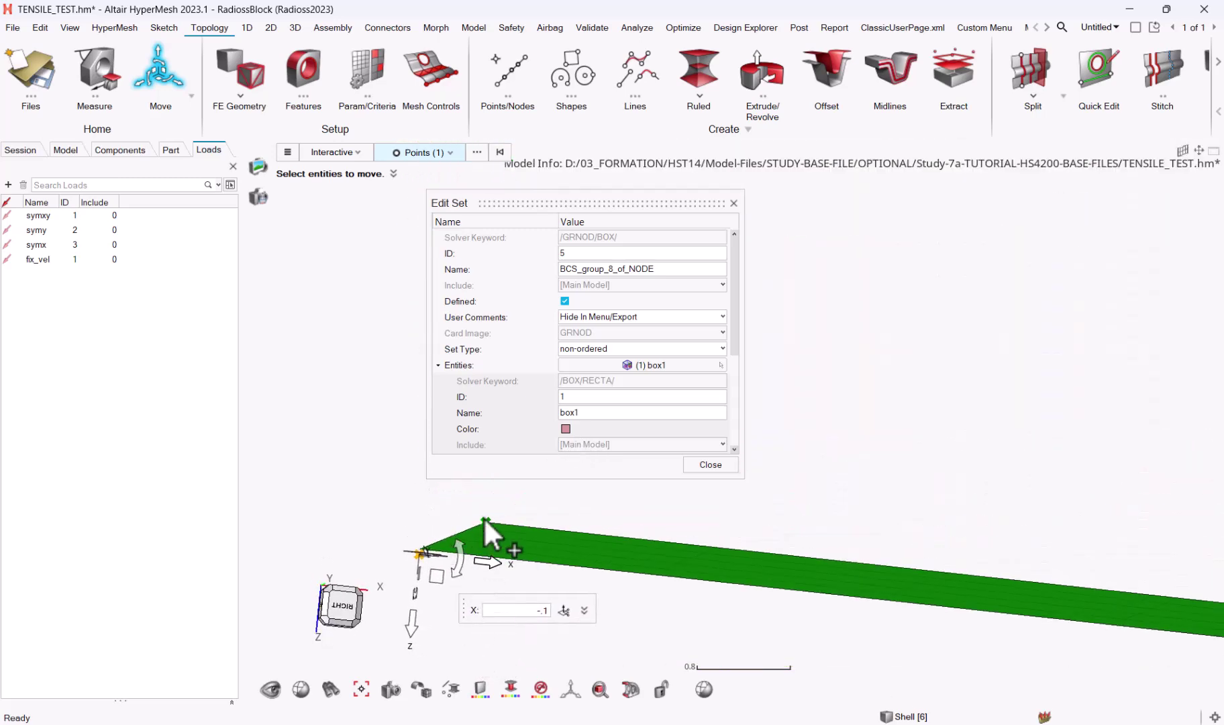
{"action": "left_click", "coordinate": [484, 521]}
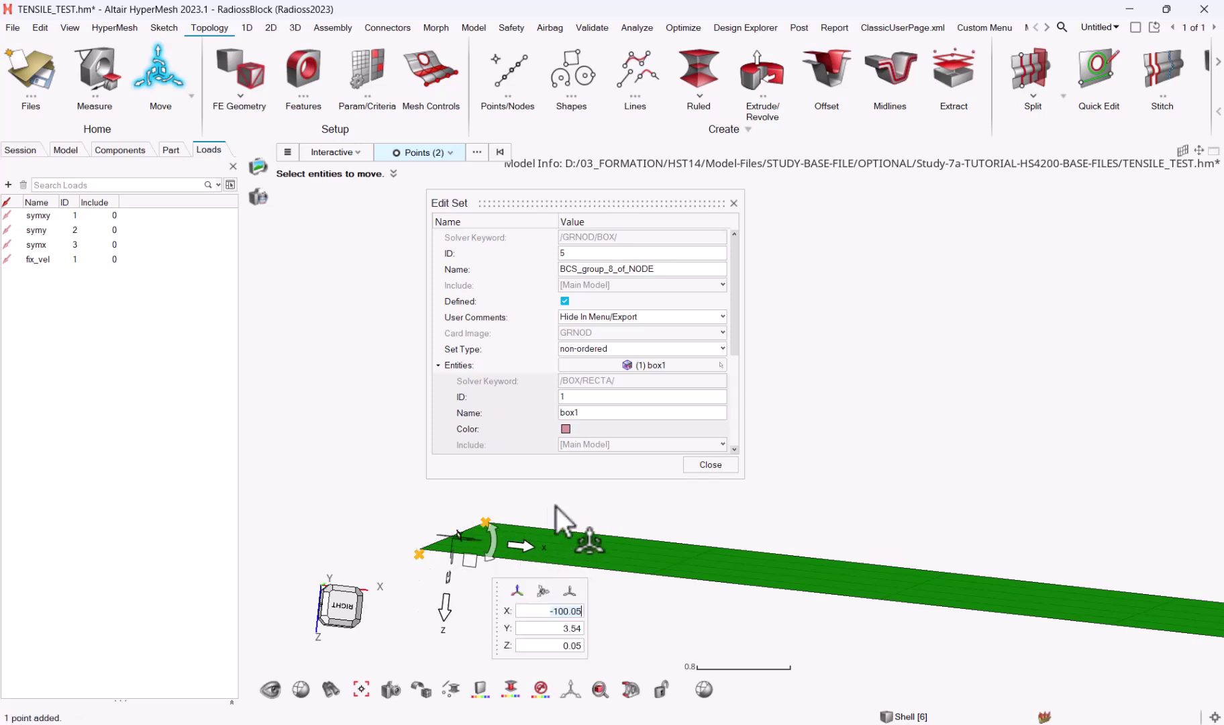
{"action": "left_click", "coordinate": [445, 606]}
{"action": "key", "text": "BackSpace"}
{"action": "type", "text": "-1"}
{"action": "key", "text": "Return"}
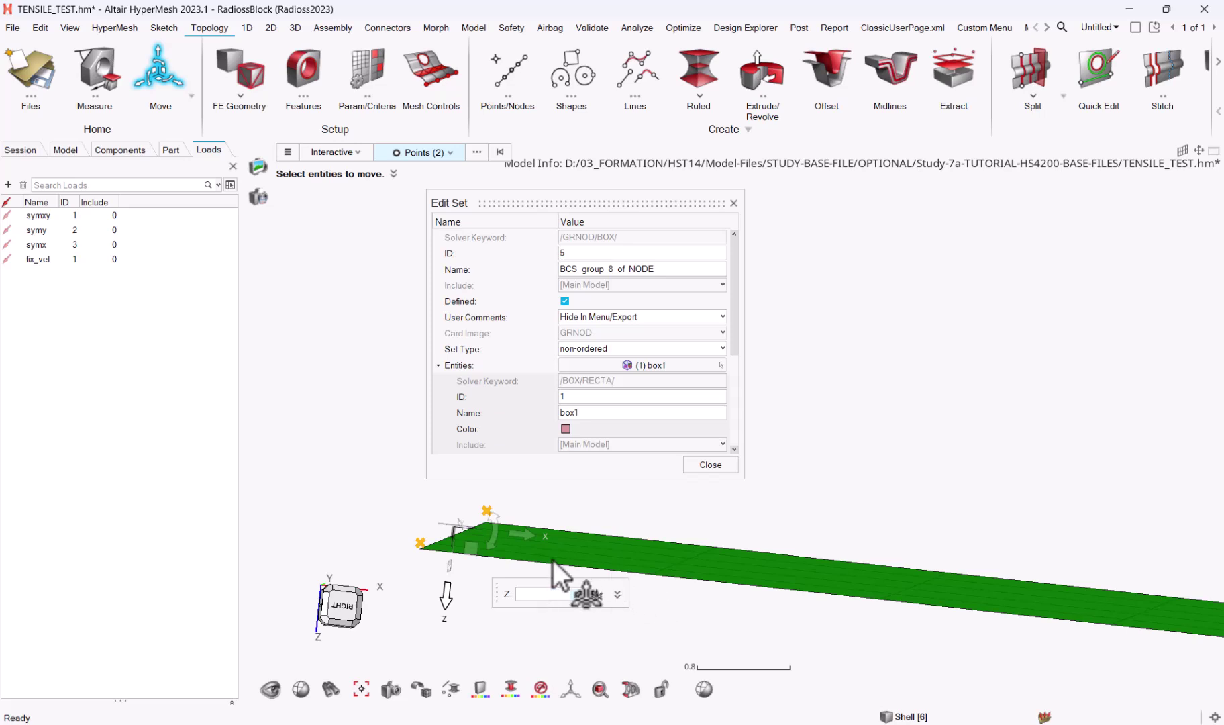
{"action": "left_click", "coordinate": [530, 538]}
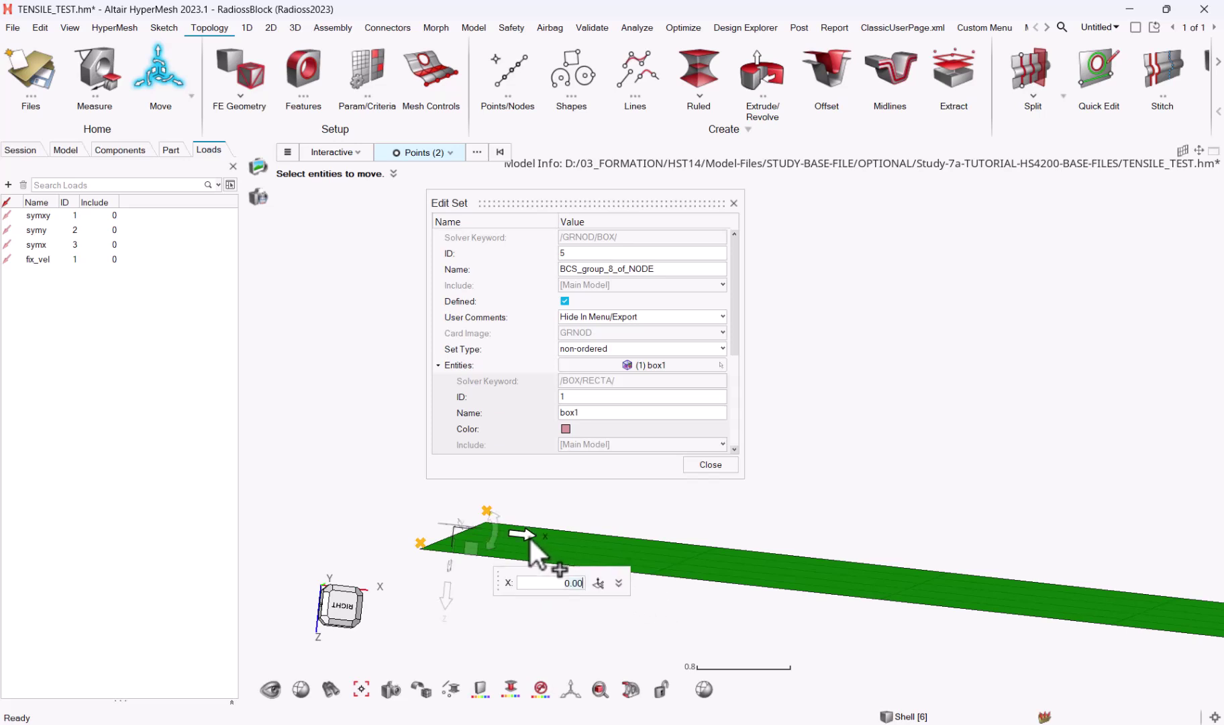
{"action": "key", "text": "ctrl+z"}
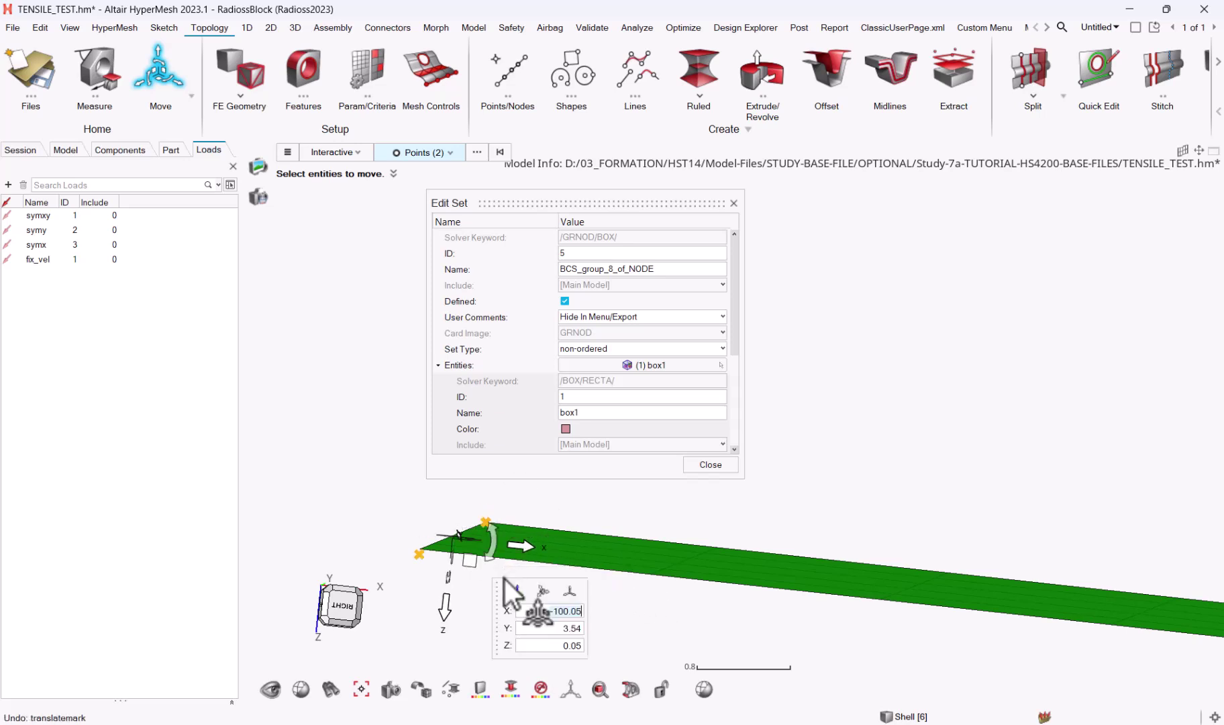
Leave only the upper corner point selected and move it by 0.1 along X and by -0.1 along Z
{"action": "left_click_drag", "start_coordinate": [289, 520], "coordinate": [433, 579], "text": "ctrl+shift"}
{"action": "left_click", "coordinate": [558, 527]}
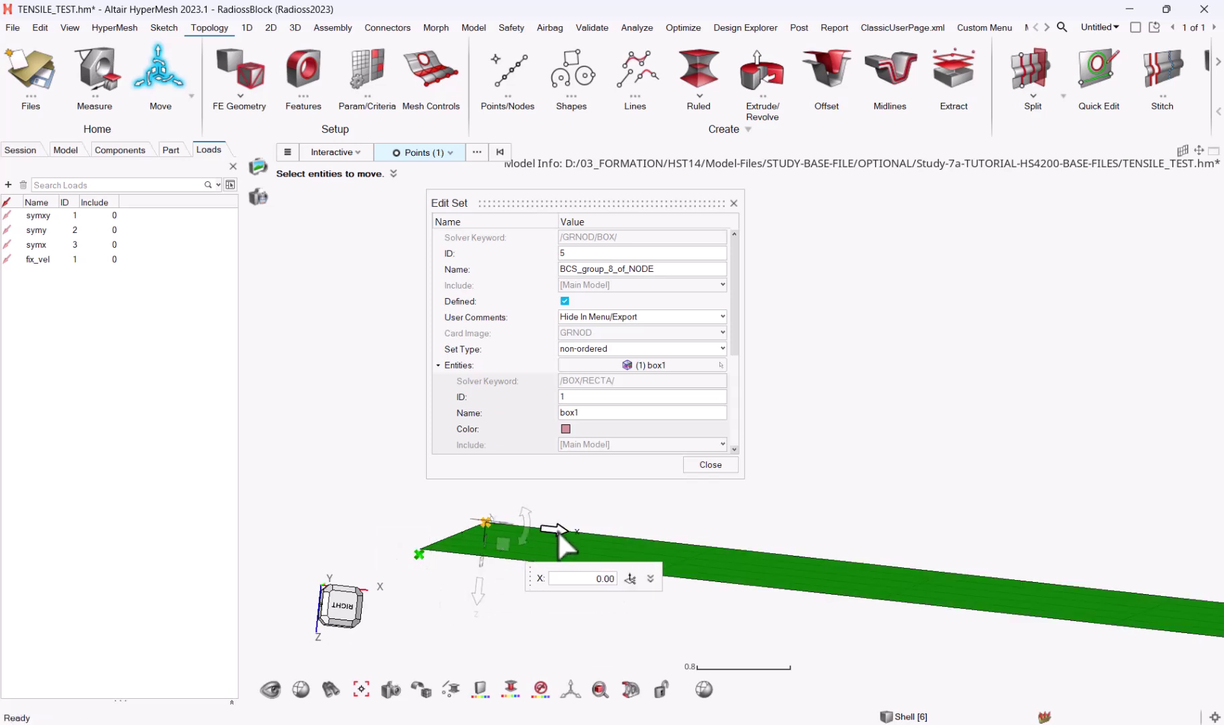
{"action": "double_click", "coordinate": [615, 577]}
{"action": "type", "text": ".1"}
{"action": "key", "text": "Return"}
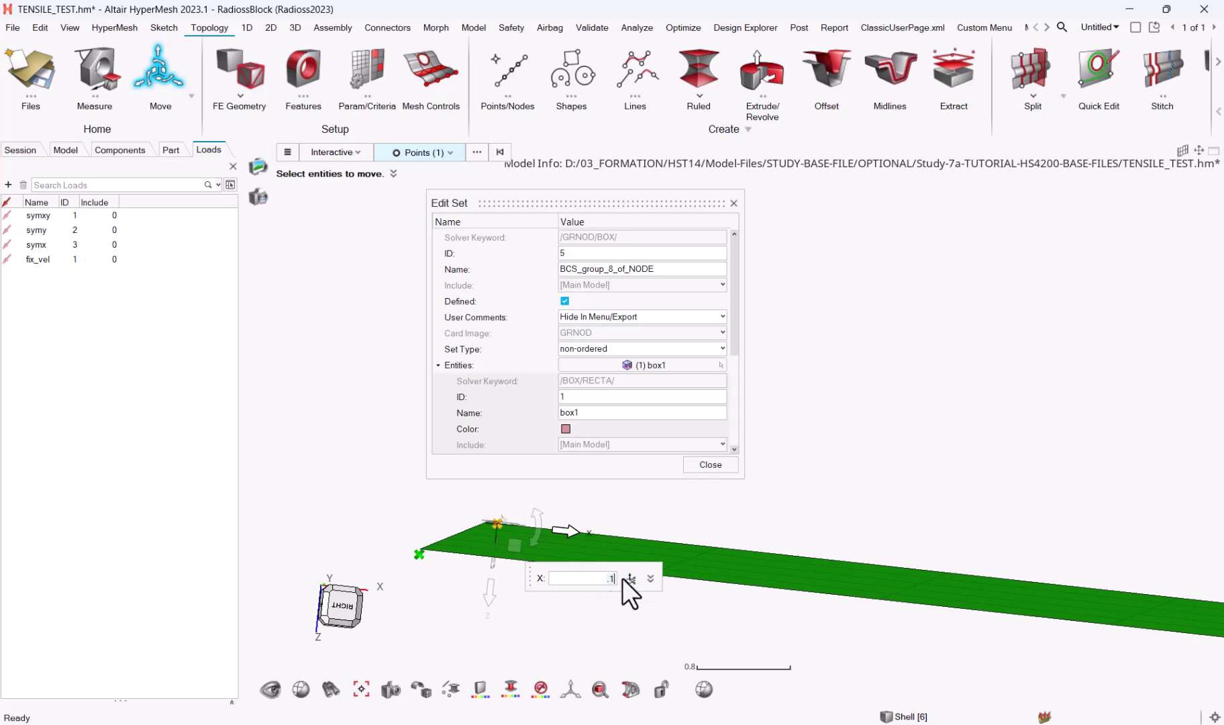
{"action": "left_click", "coordinate": [492, 590]}
{"action": "double_click", "coordinate": [615, 578]}
{"action": "type", "text": "-.1"}
{"action": "key", "text": "Return"}
Move the upper corner point by 0.1 along Y
{"action": "left_click_drag", "start_coordinate": [727, 540], "coordinate": [664, 584], "text": "ctrl"}
{"action": "left_click", "coordinate": [505, 558]}
{"action": "double_click", "coordinate": [612, 648]}
{"action": "type", "text": ".1"}
{"action": "key", "text": "Return"}
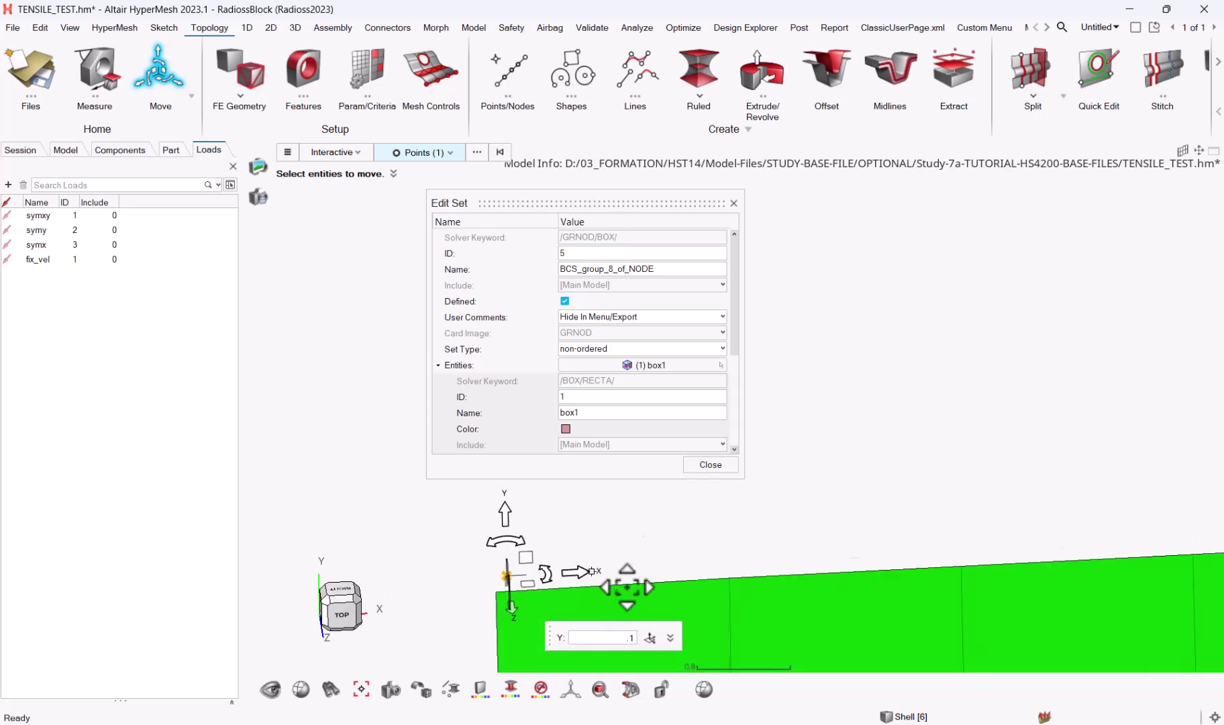
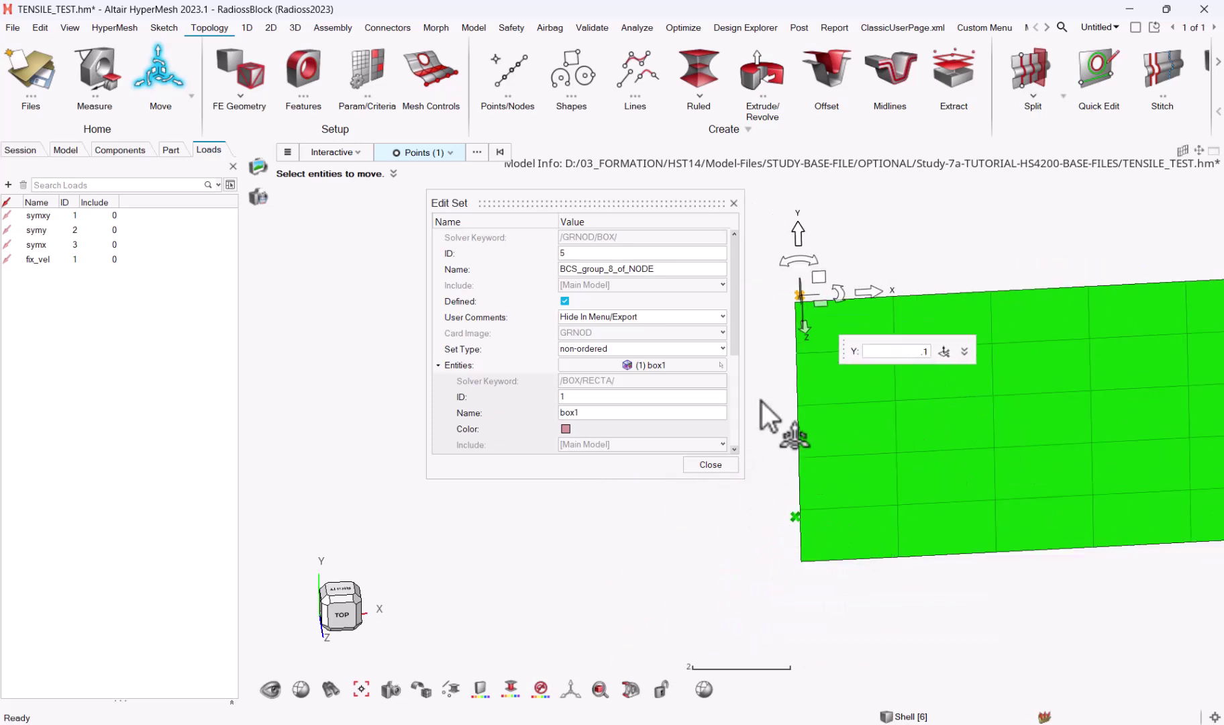
Clear the point selection and set Corner 1 of box1 to the location of the lower offset point
{"action": "left_click", "coordinate": [790, 332]}
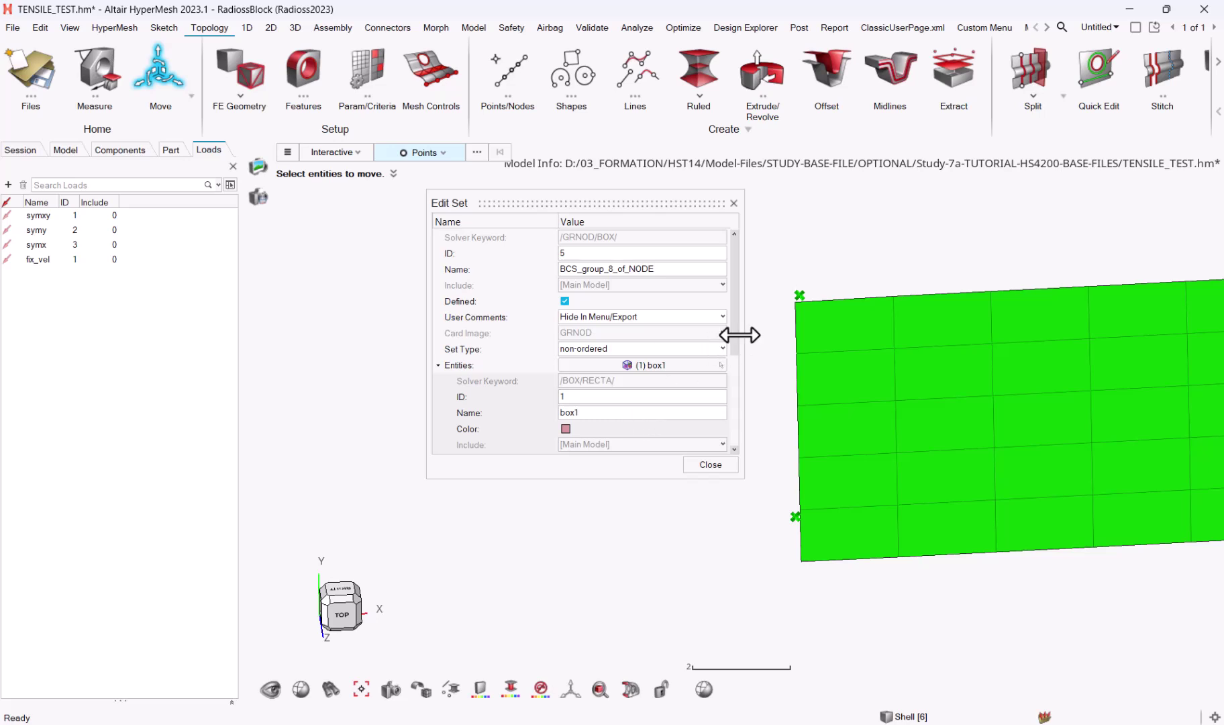
{"action": "scroll", "coordinate": [738, 349], "scroll_direction": "down", "scroll_amount": 3}
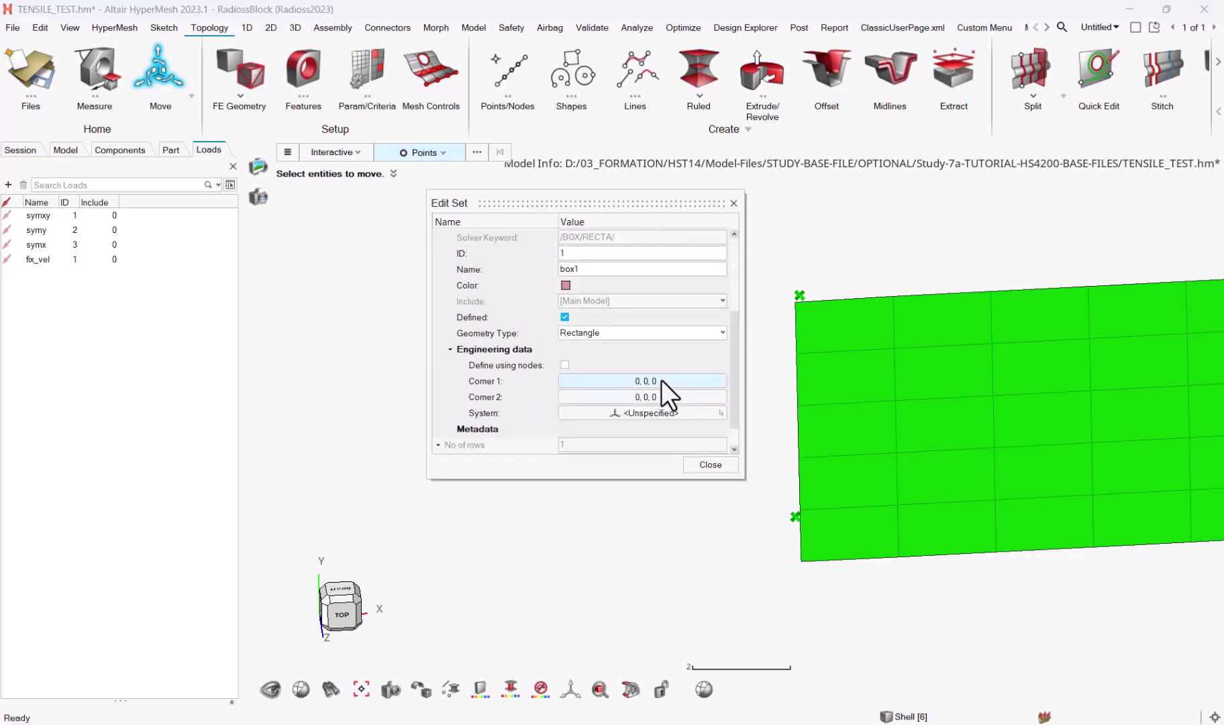
{"action": "left_click", "coordinate": [661, 380]}
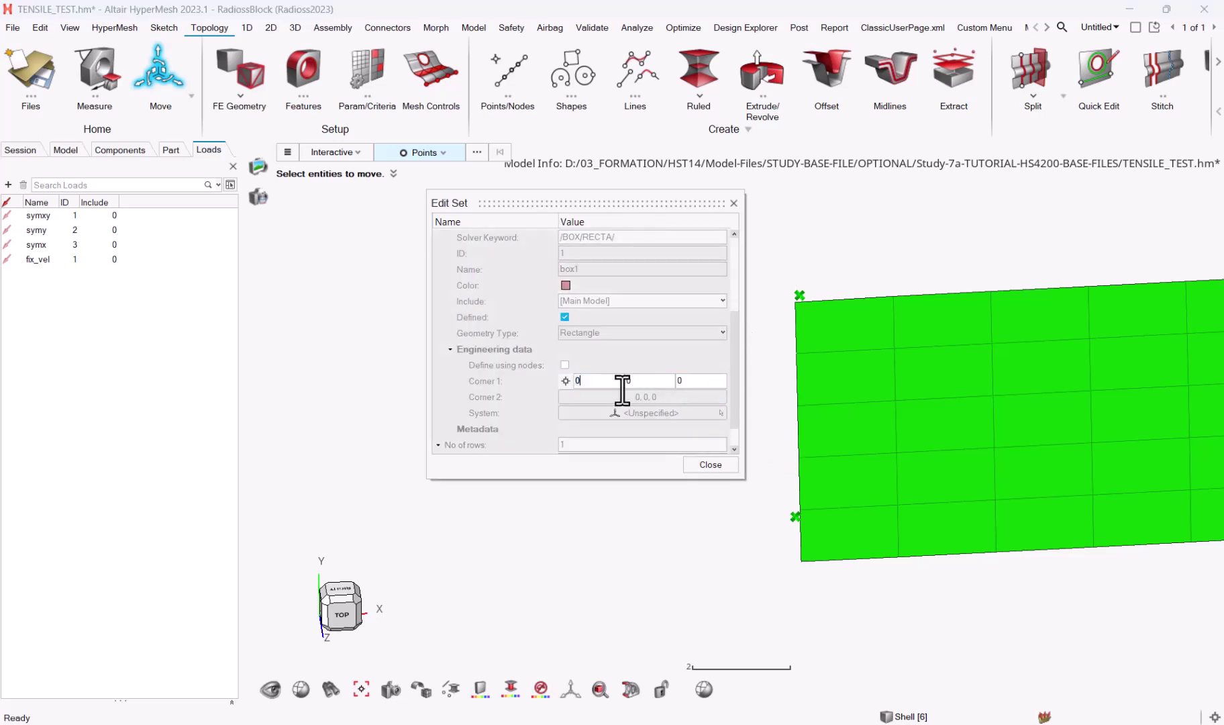
{"action": "left_click", "coordinate": [565, 380]}
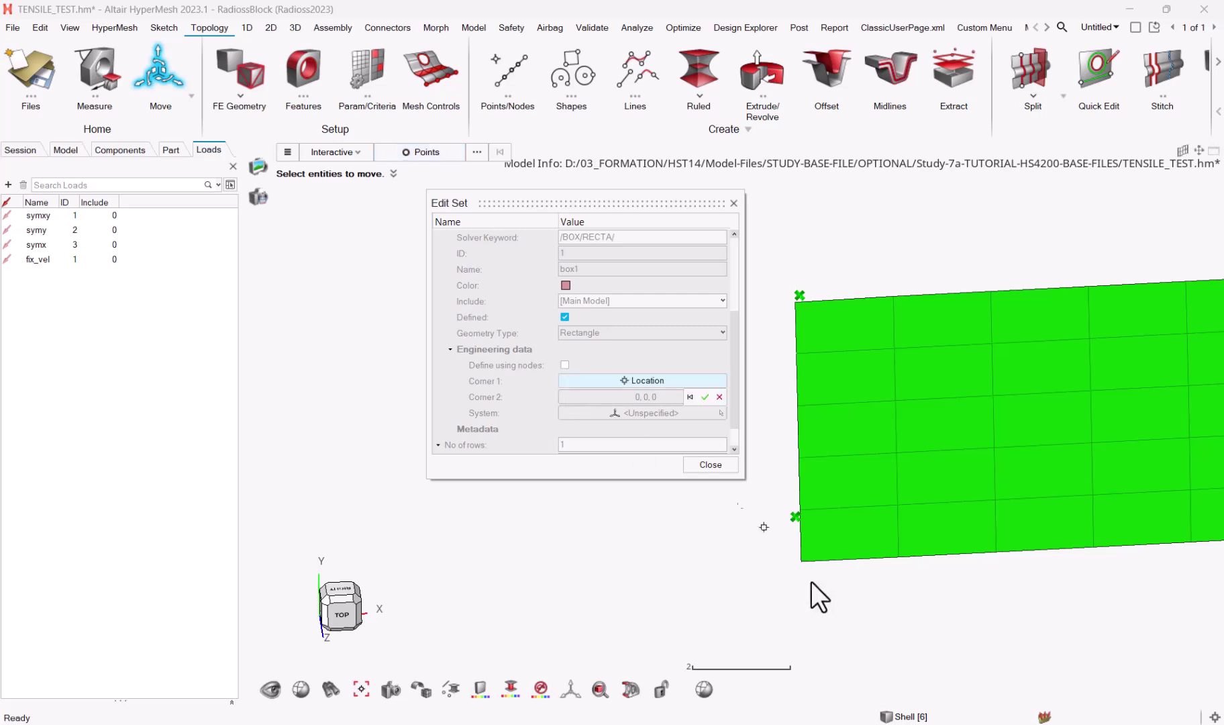
{"action": "left_click", "coordinate": [792, 516]}
{"action": "left_click", "coordinate": [705, 397]}
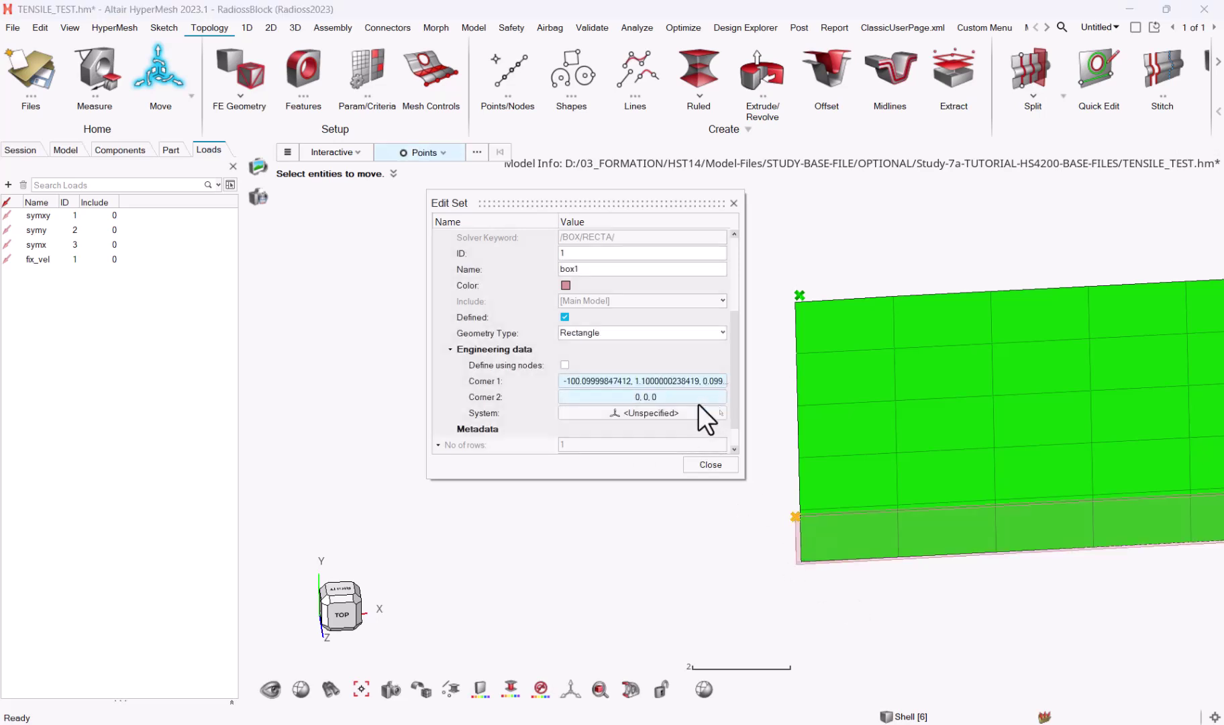
Set Corner 2 of box1 to the location of the upper offset point and finish editing the set
{"action": "left_click", "coordinate": [561, 397]}
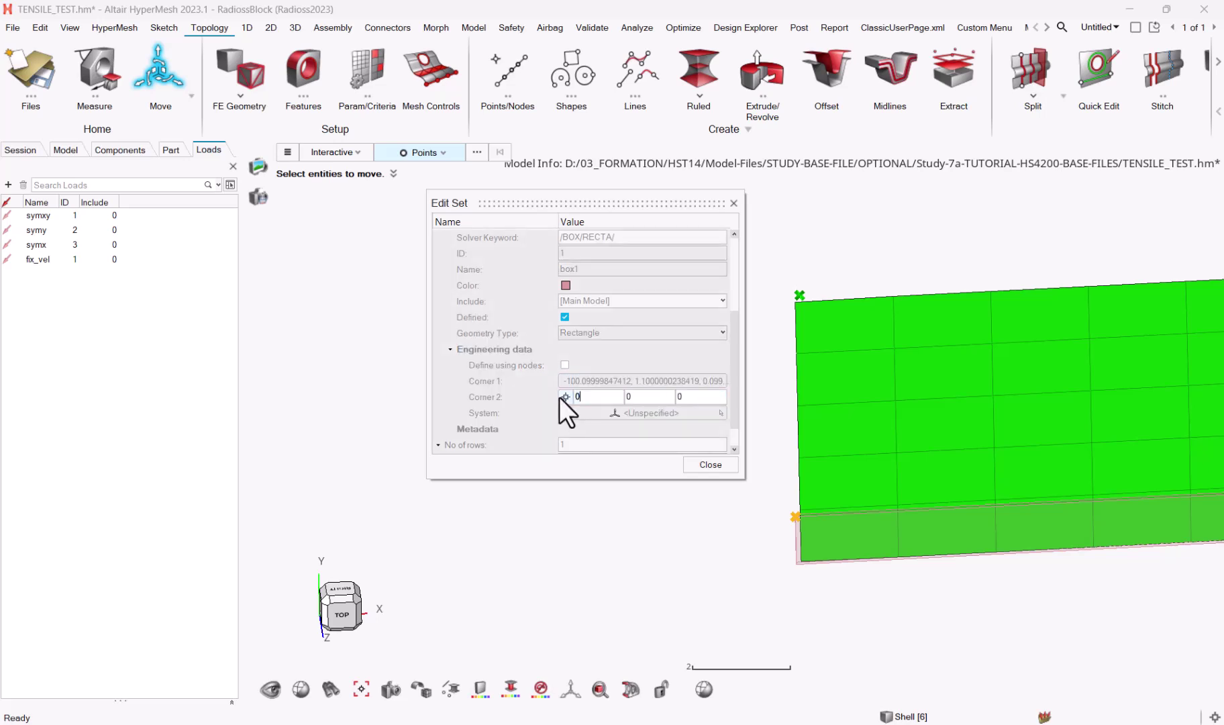
{"action": "left_click", "coordinate": [799, 295]}
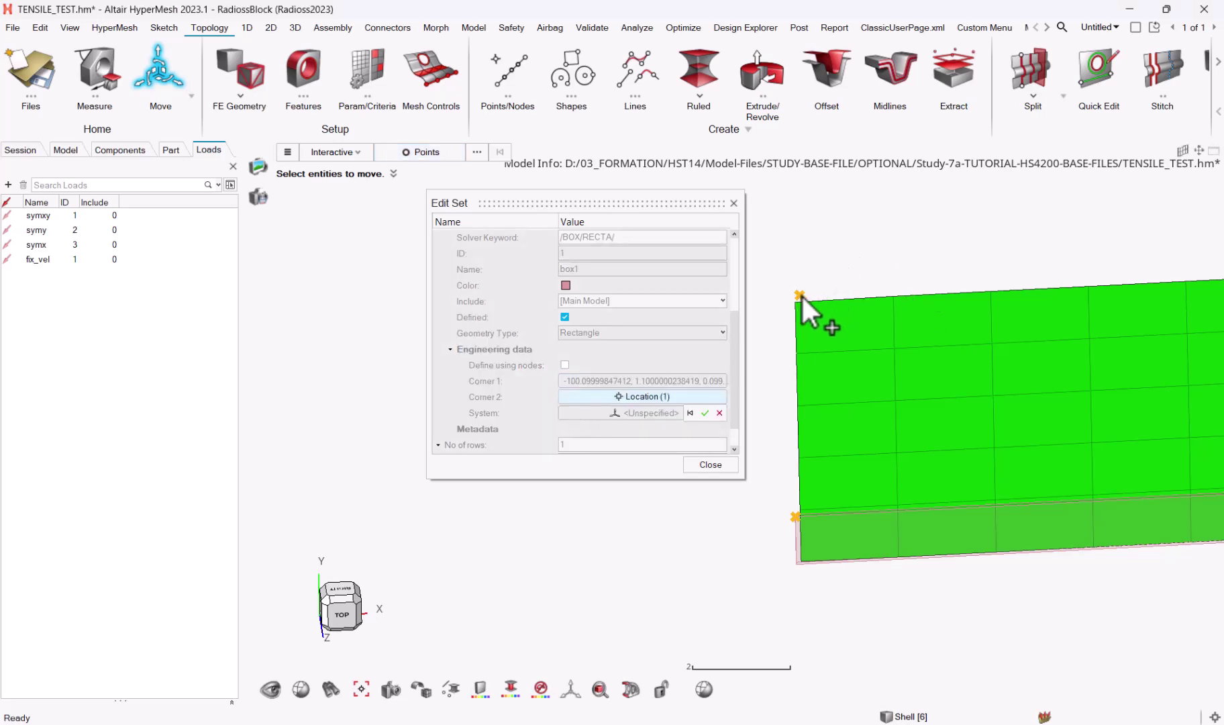
{"action": "left_click", "coordinate": [705, 412]}
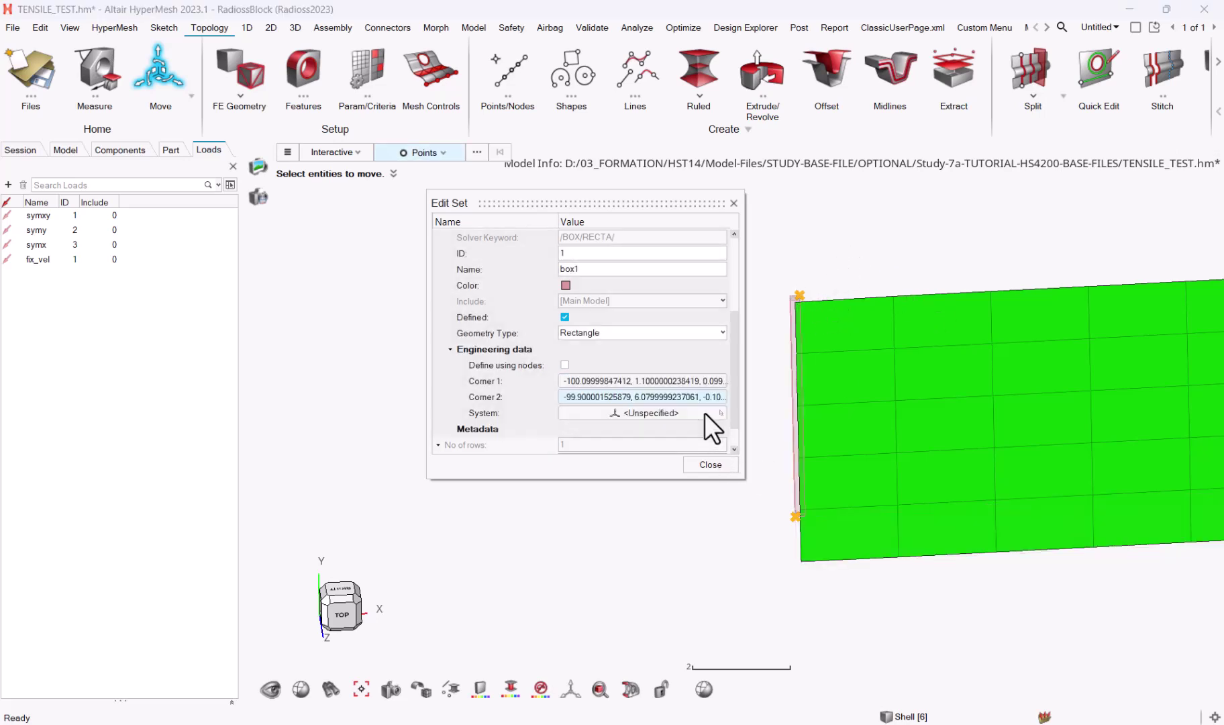
{"action": "left_click", "coordinate": [711, 464]}
Review which nodes of the specimen the symy and symx boundary conditions cover
{"action": "left_click_drag", "start_coordinate": [852, 352], "coordinate": [830, 478], "text": "ctrl"}
{"action": "right_click_drag", "start_coordinate": [830, 478], "coordinate": [792, 456], "text": "ctrl"}
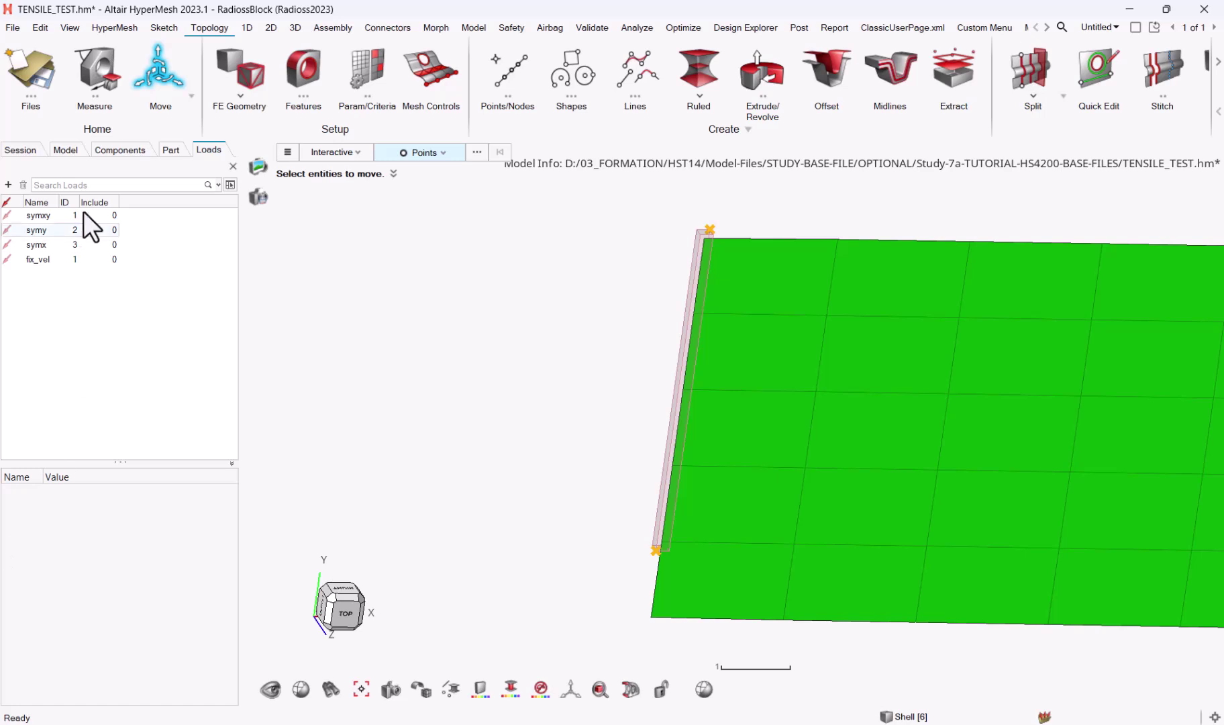
{"action": "left_click", "coordinate": [44, 229]}
{"action": "right_click", "coordinate": [44, 229]}
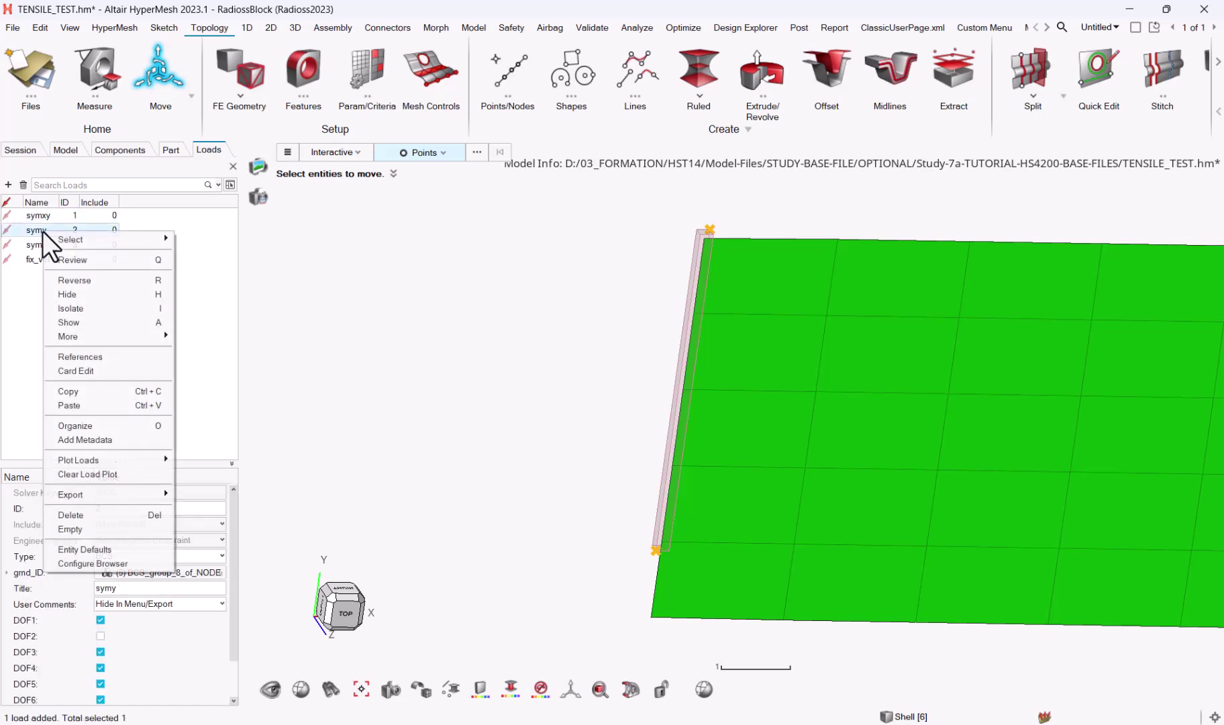
{"action": "left_click", "coordinate": [103, 260]}
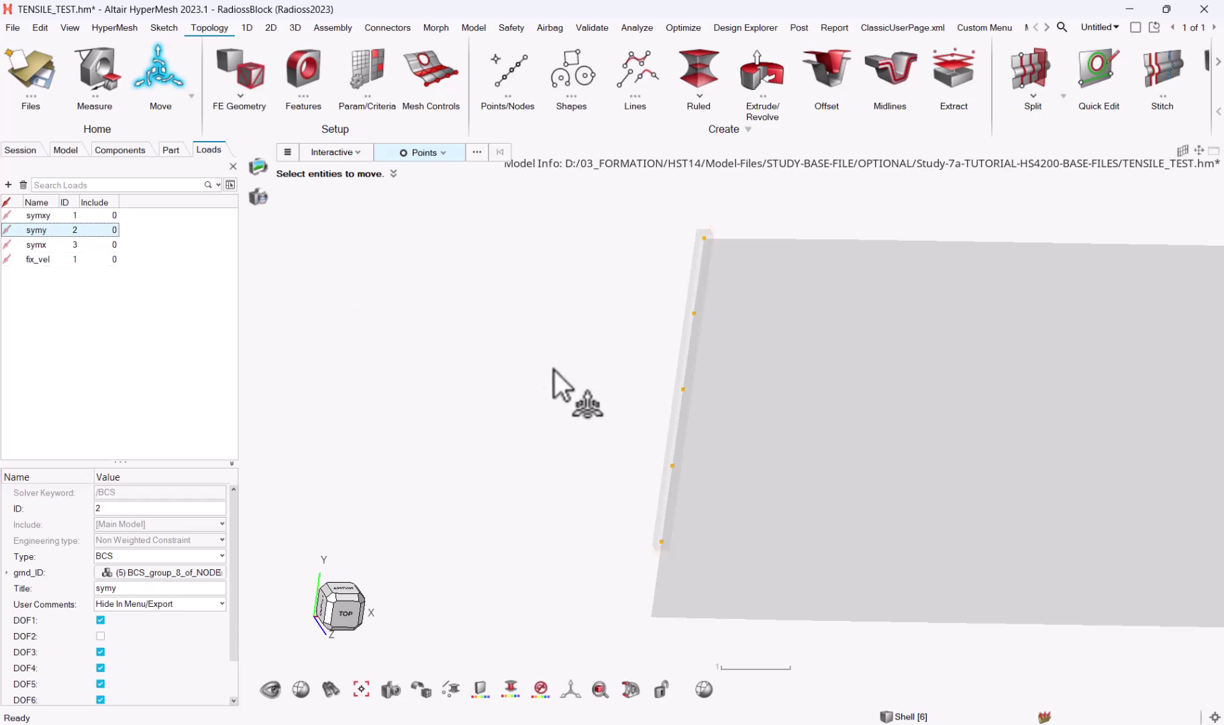
{"action": "middle_click_drag", "start_coordinate": [540, 346], "coordinate": [722, 351]}
{"action": "right_click_drag", "start_coordinate": [723, 352], "coordinate": [618, 373]}
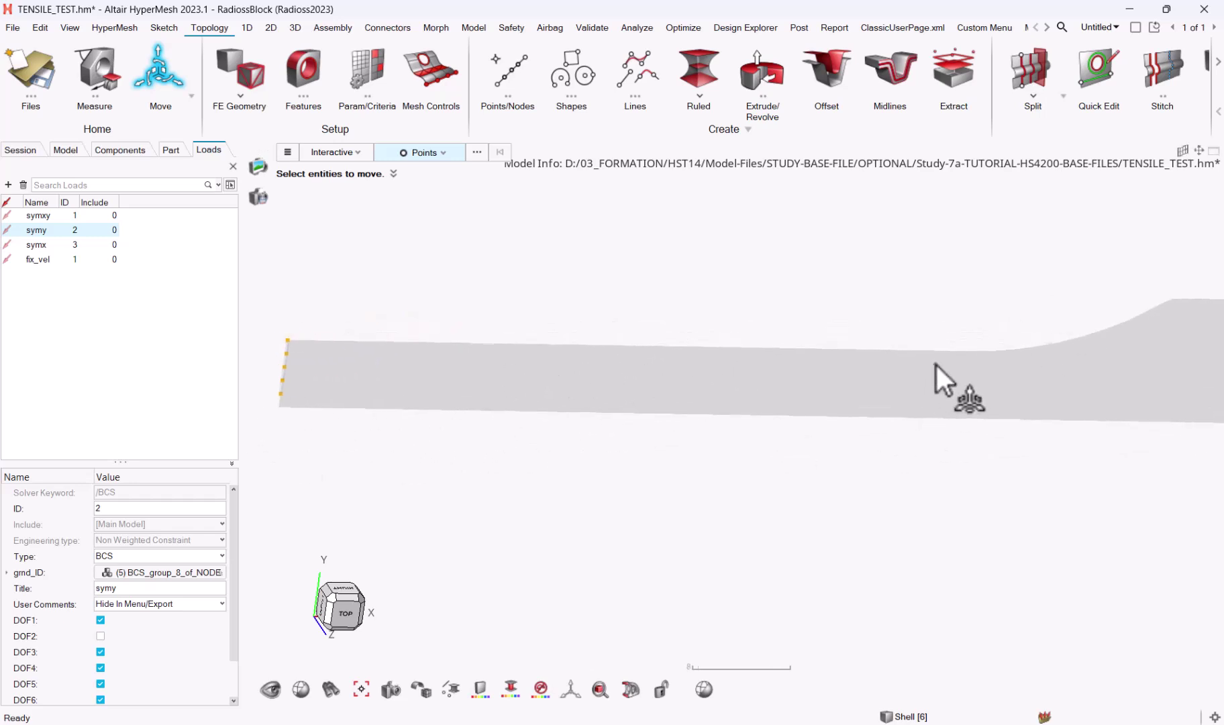
{"action": "scroll", "coordinate": [939, 362], "scroll_direction": "down", "scroll_amount": 2}
{"action": "right_click_drag", "start_coordinate": [890, 392], "coordinate": [879, 389]}
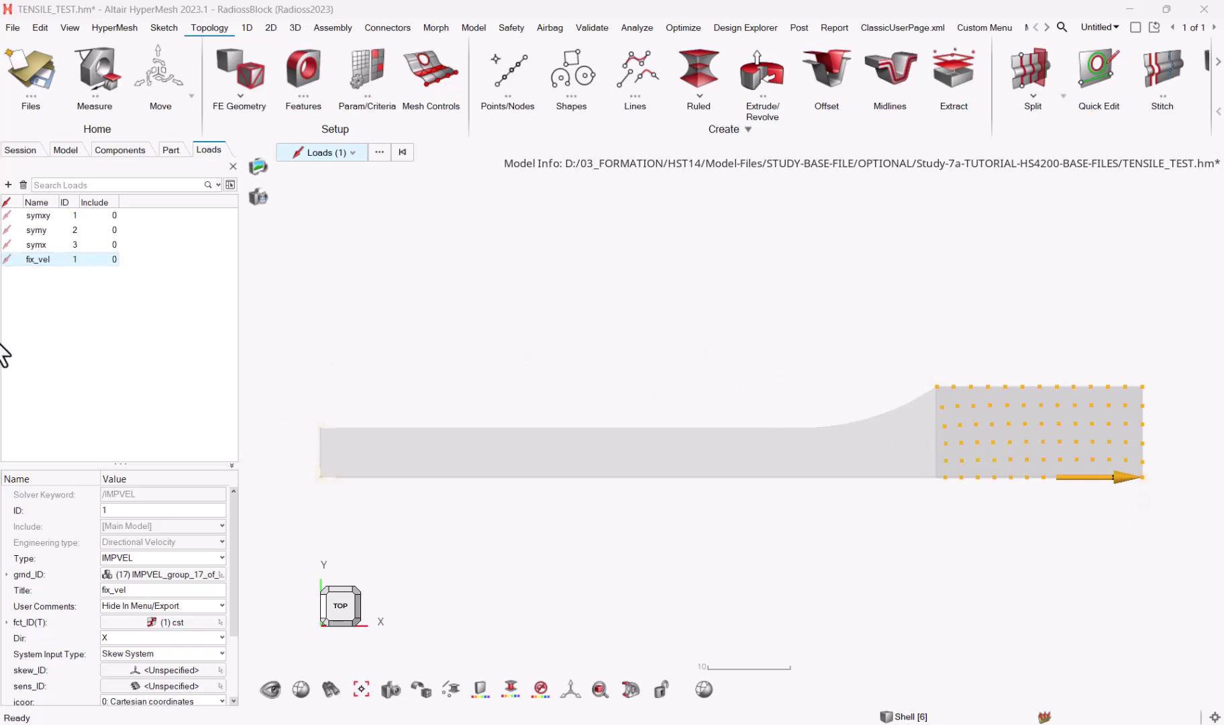
{"action": "left_click", "coordinate": [38, 246]}
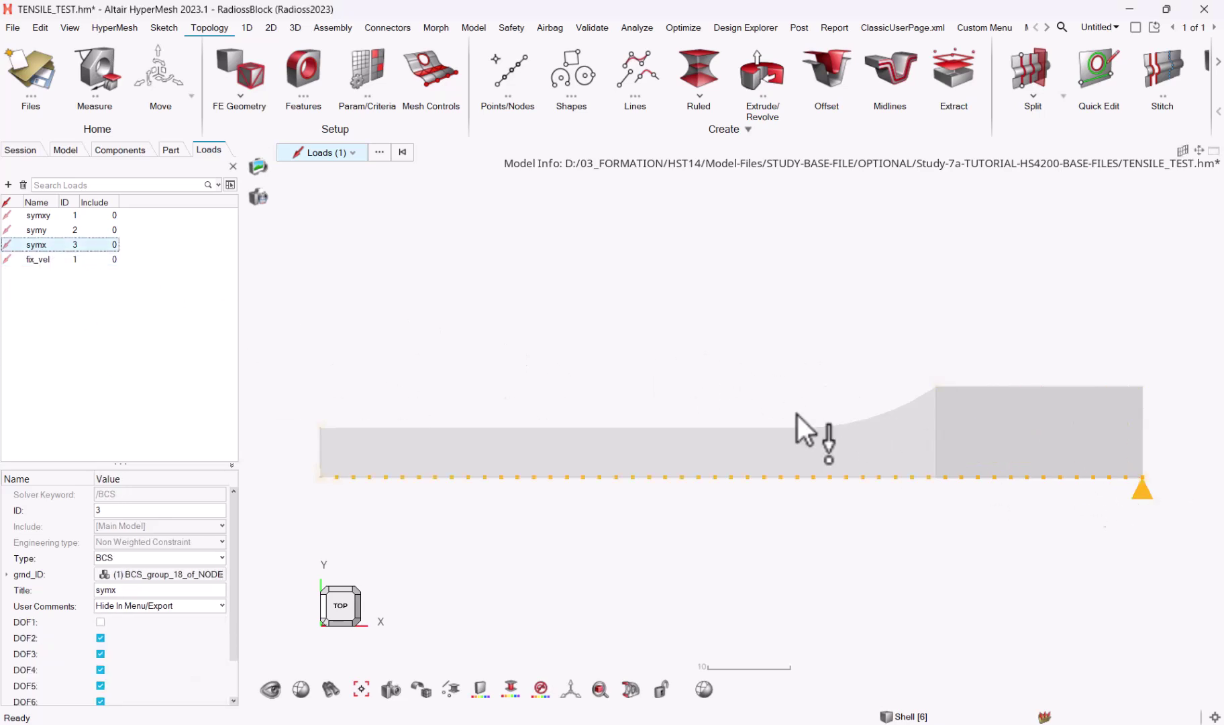
{"action": "left_click", "coordinate": [35, 232]}
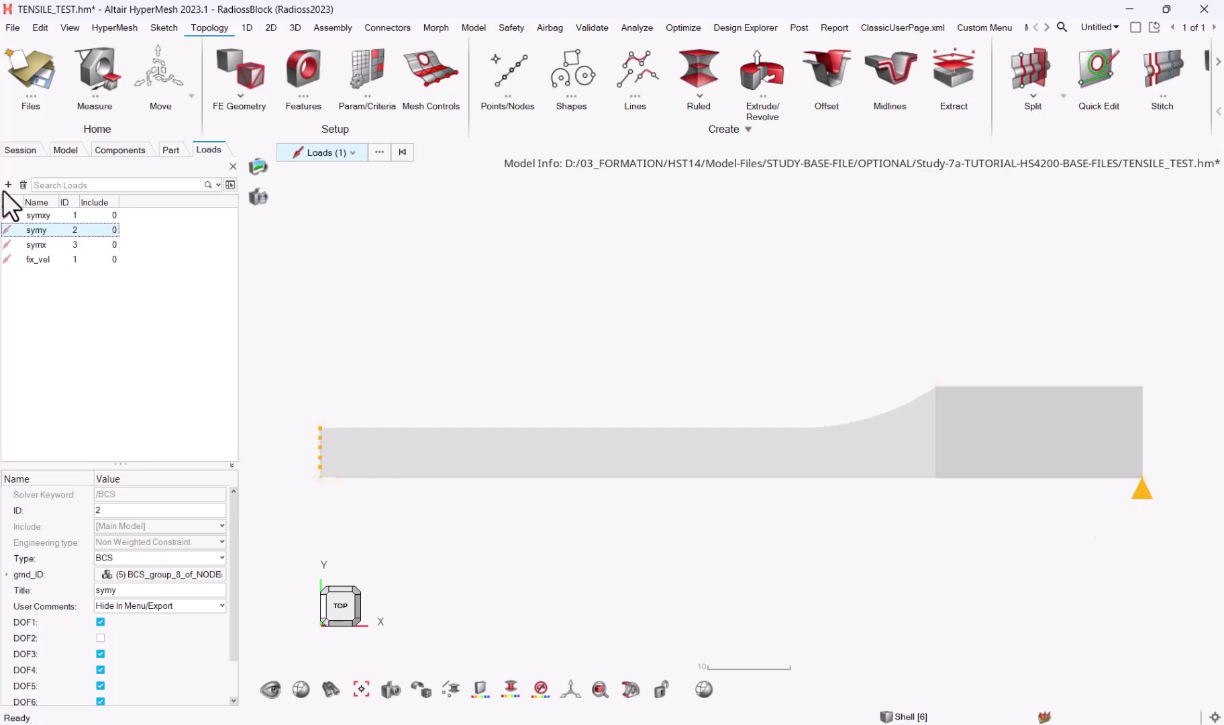
Delete the empty Striction_shell part from the part structure
{"action": "left_click", "coordinate": [59, 149]}
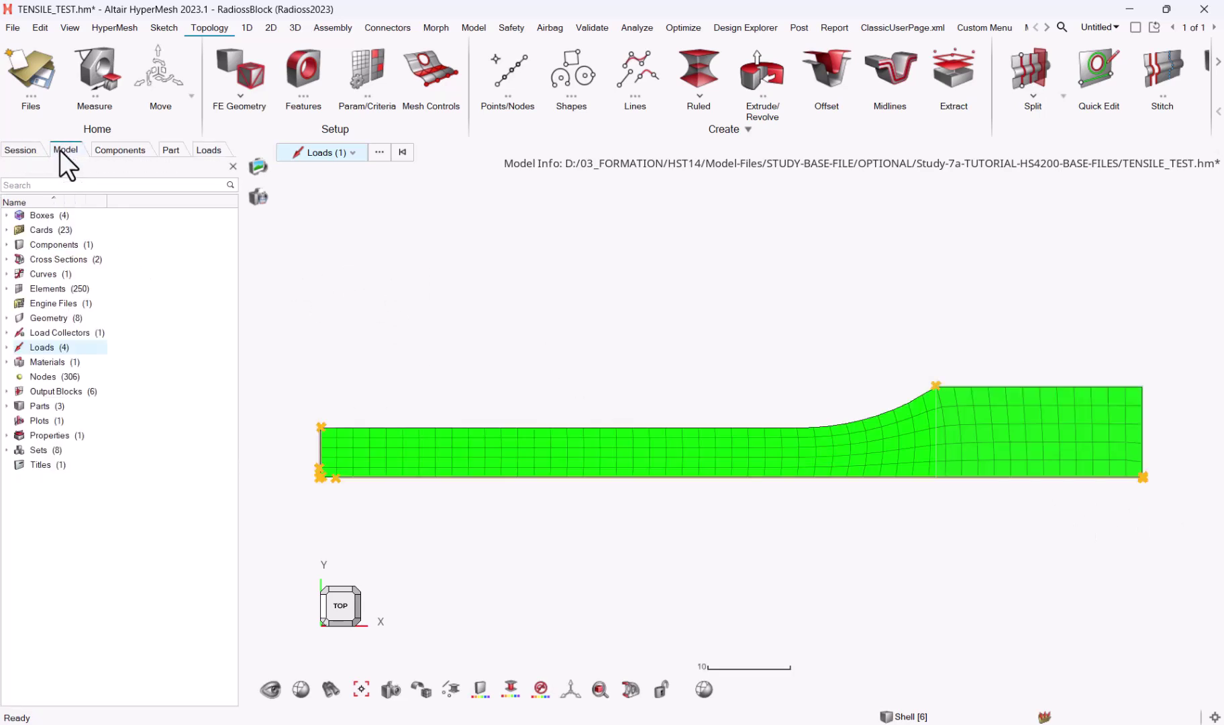
{"action": "left_click", "coordinate": [178, 144]}
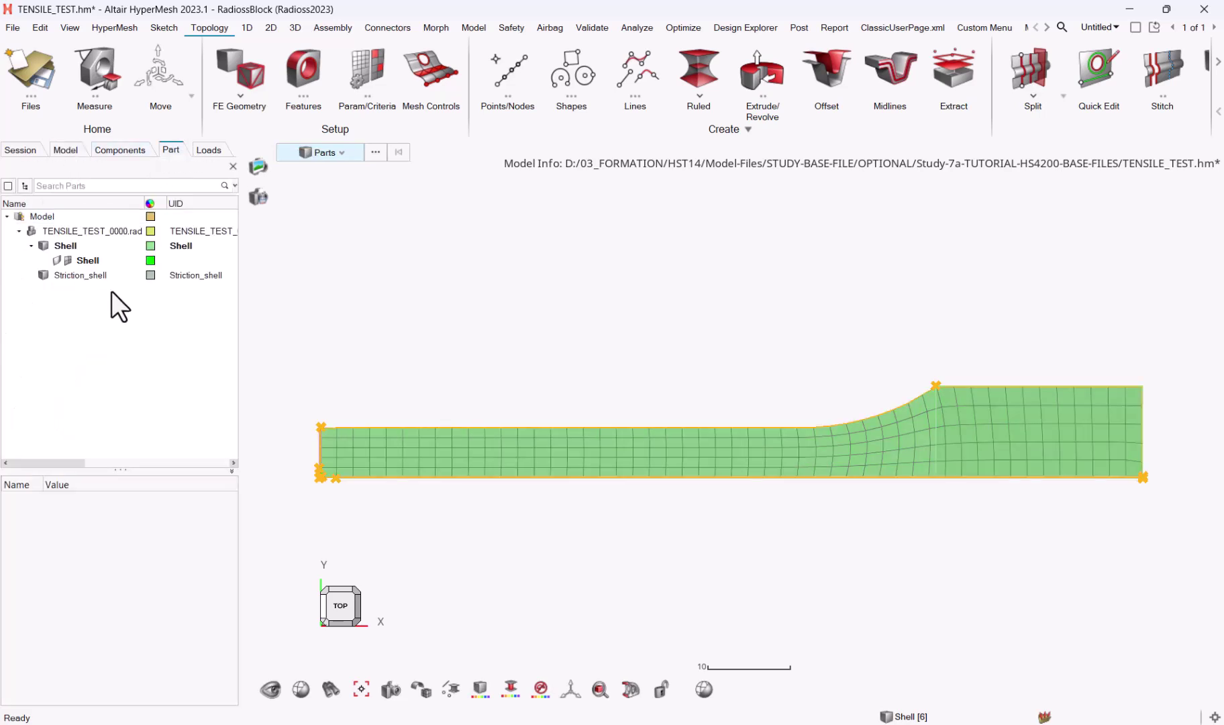
{"action": "left_click", "coordinate": [89, 278]}
{"action": "right_click", "coordinate": [90, 278]}
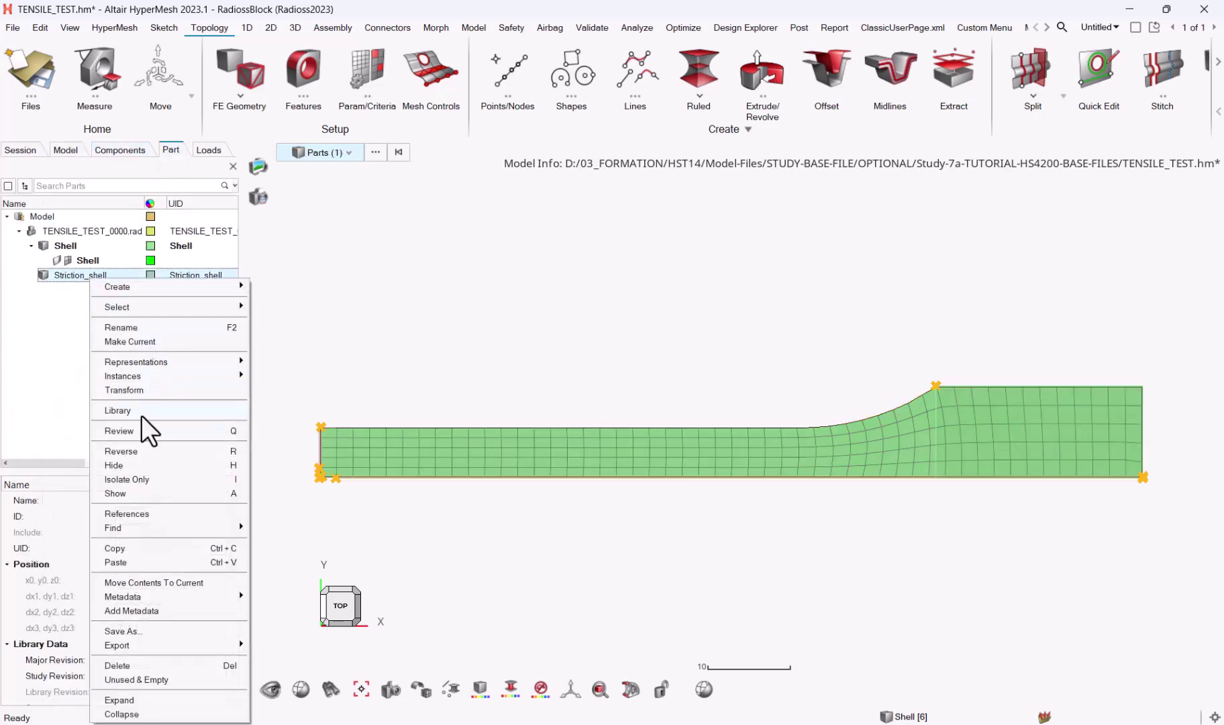
{"action": "left_click", "coordinate": [133, 664]}
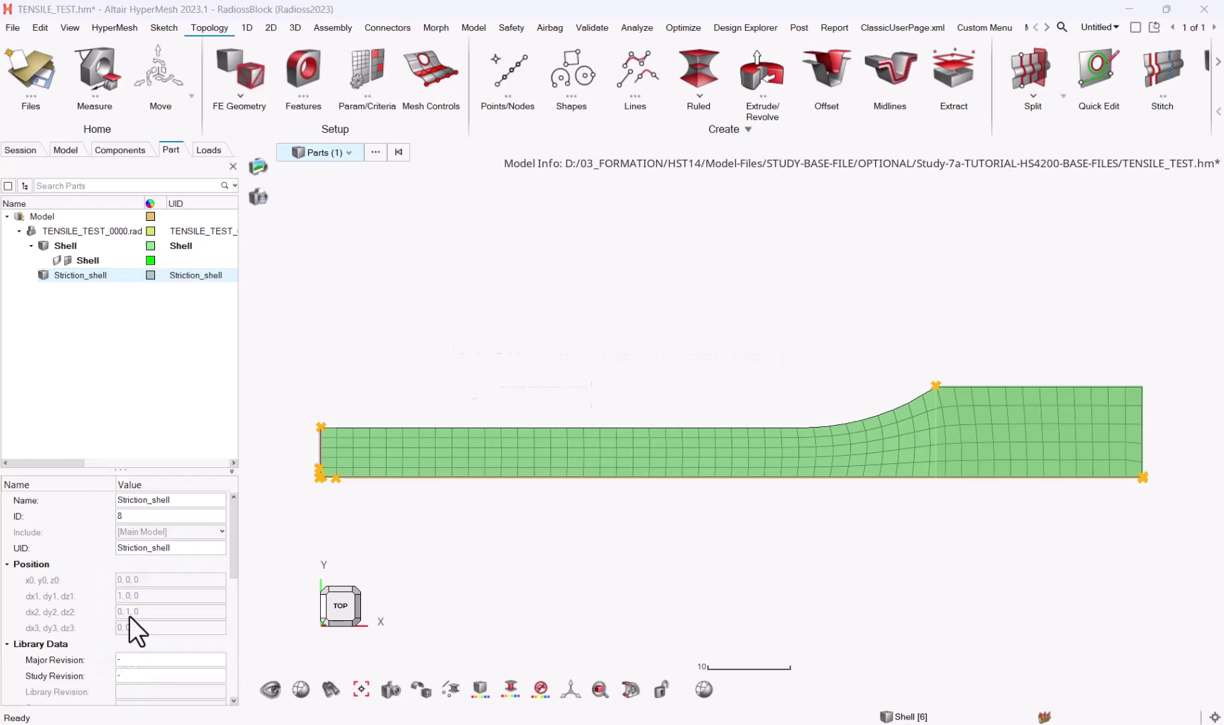
{"action": "left_click", "coordinate": [684, 437]}
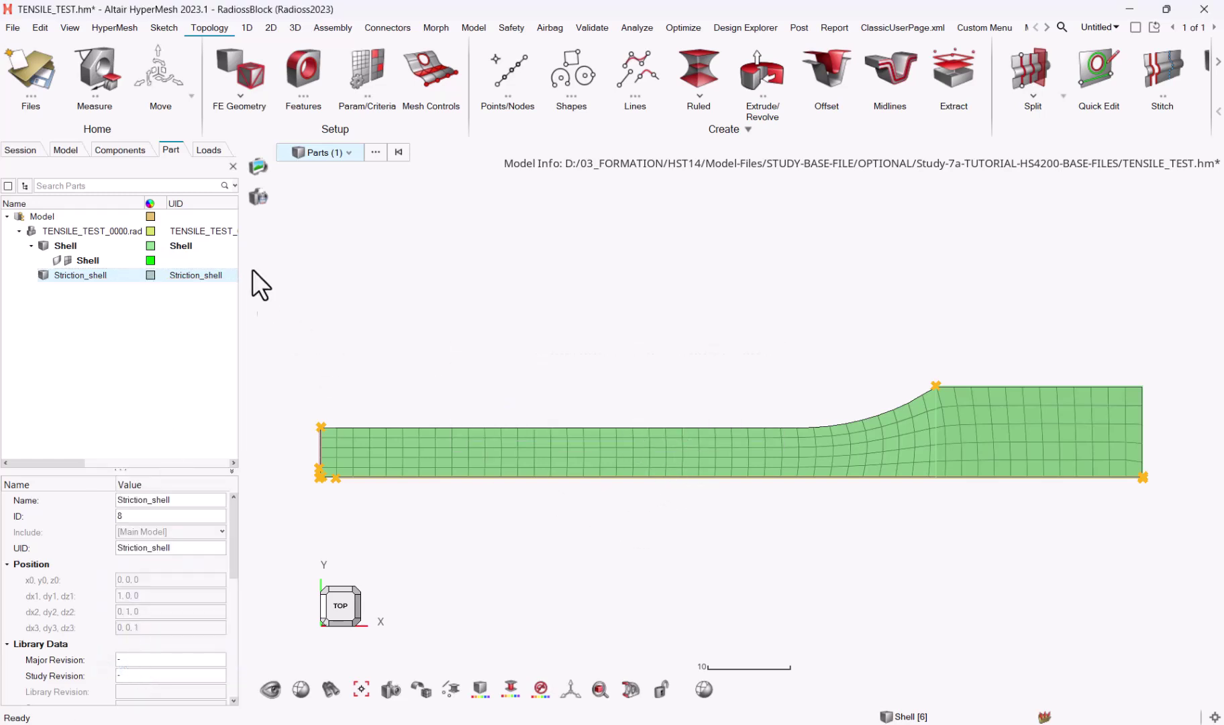
Create an instance of the Shell part without applying any transformation to it
{"action": "left_click", "coordinate": [62, 244]}
{"action": "right_click", "coordinate": [63, 243]}
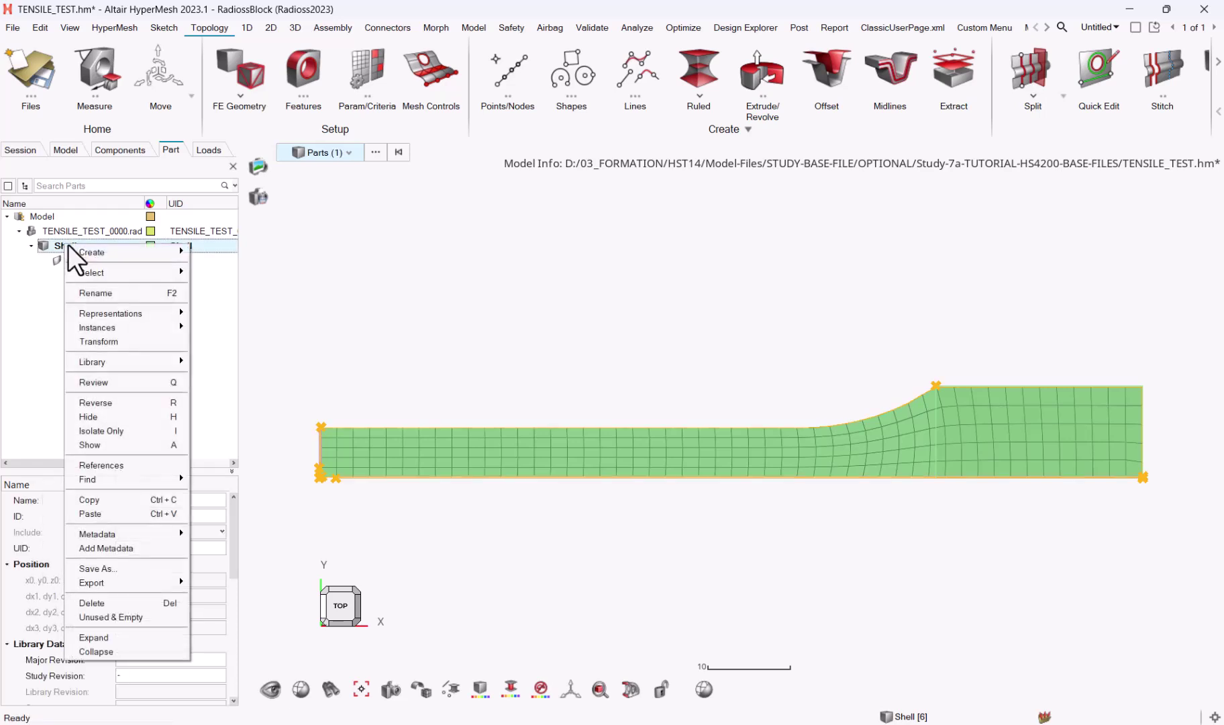
{"action": "mouse_move", "coordinate": [87, 253]}
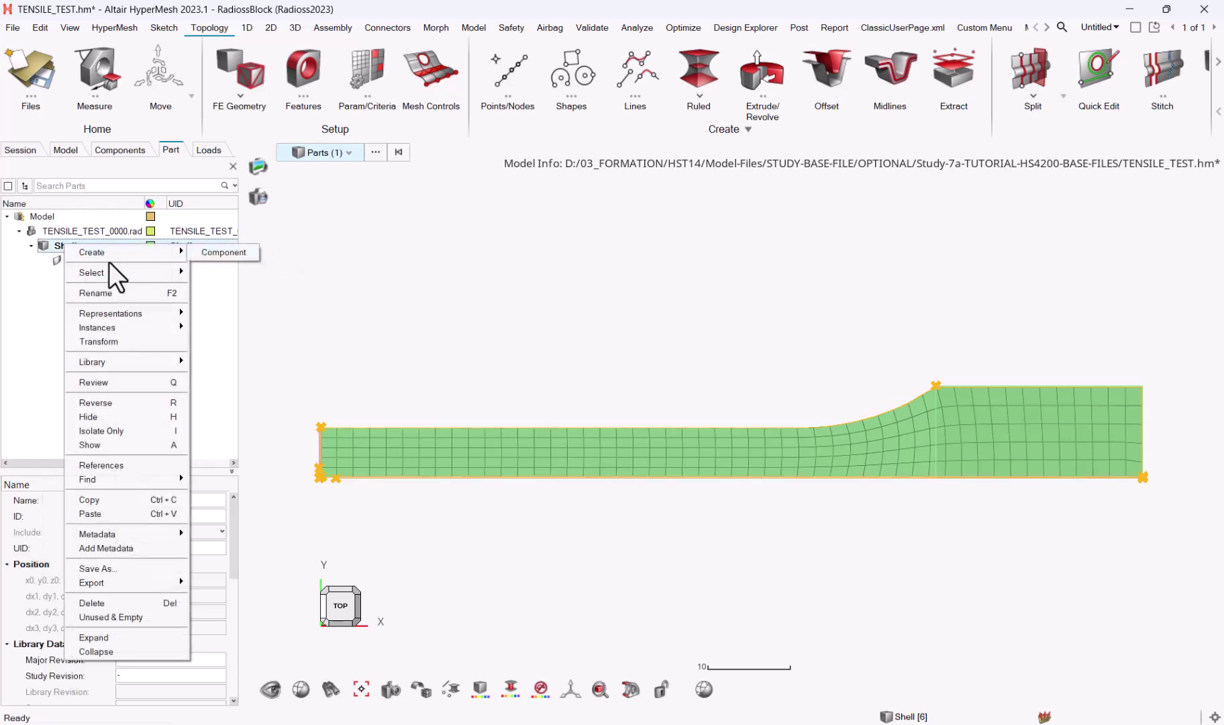
{"action": "left_click", "coordinate": [49, 242]}
{"action": "right_click", "coordinate": [49, 242]}
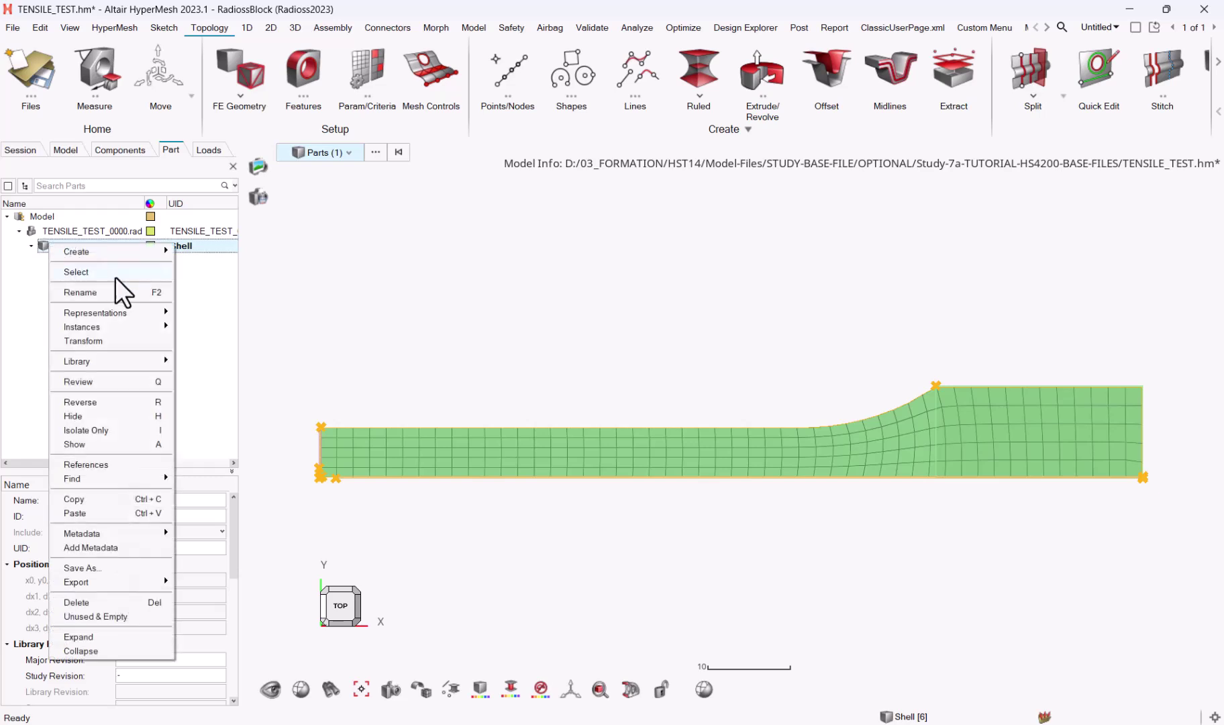
{"action": "mouse_move", "coordinate": [120, 327]}
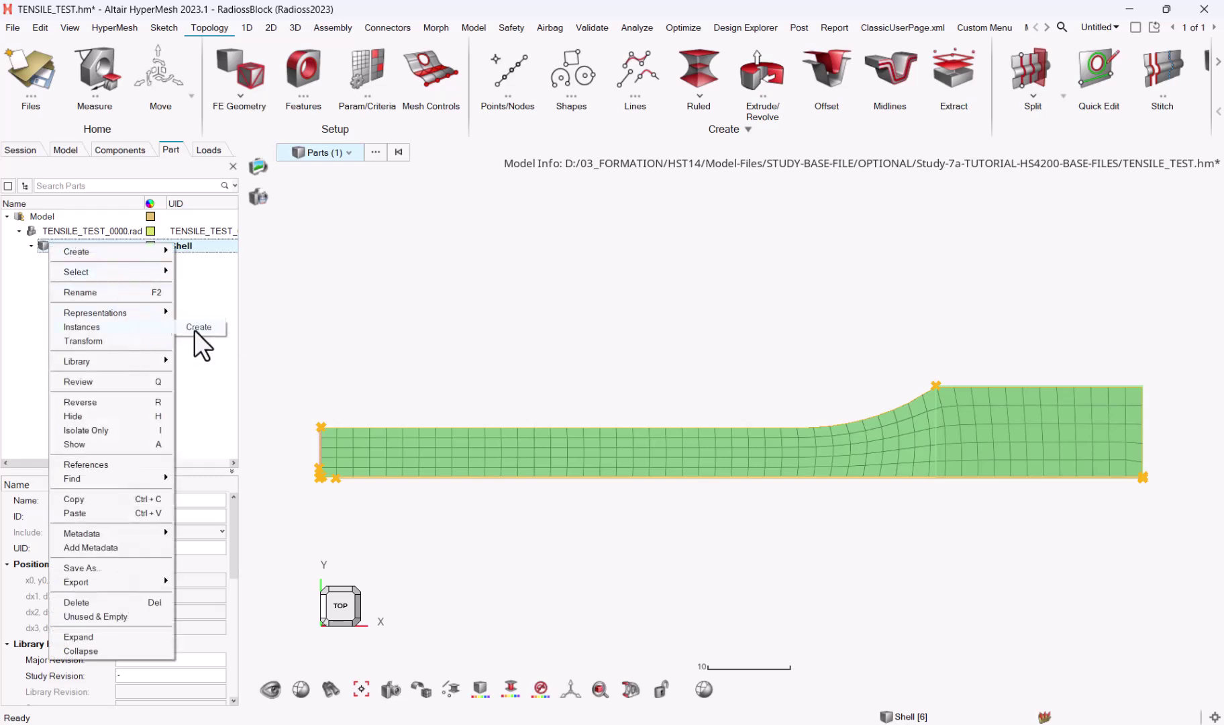
{"action": "left_click", "coordinate": [194, 329]}
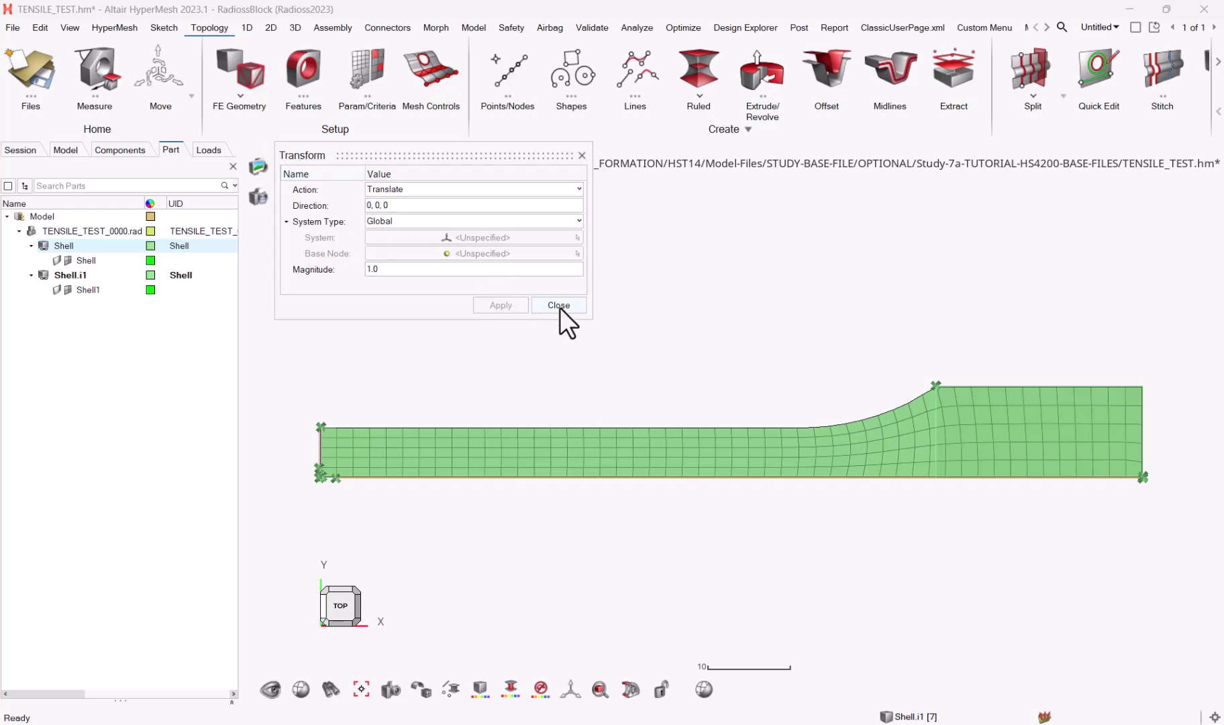
{"action": "left_click", "coordinate": [559, 305]}
Break the Shell.i1 instance so that it is detached from the original Shell part
{"action": "left_click", "coordinate": [94, 274]}
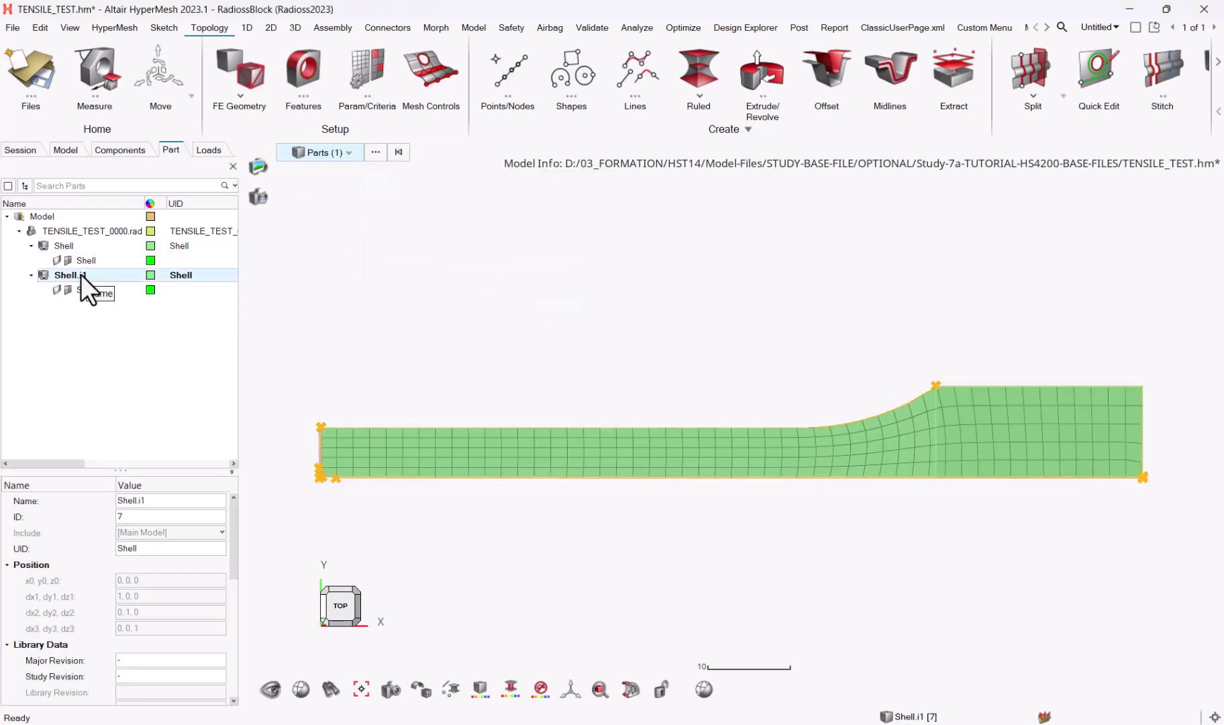
{"action": "right_click", "coordinate": [81, 274]}
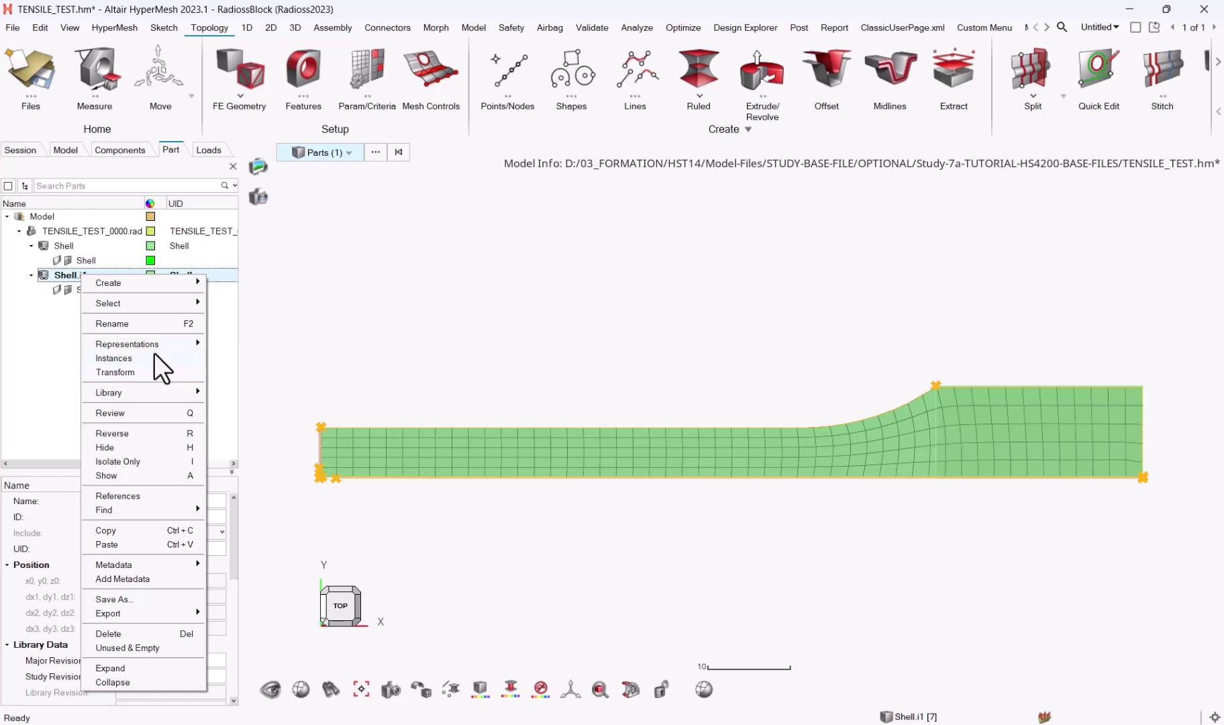
{"action": "mouse_move", "coordinate": [160, 355]}
{"action": "left_click", "coordinate": [230, 372]}
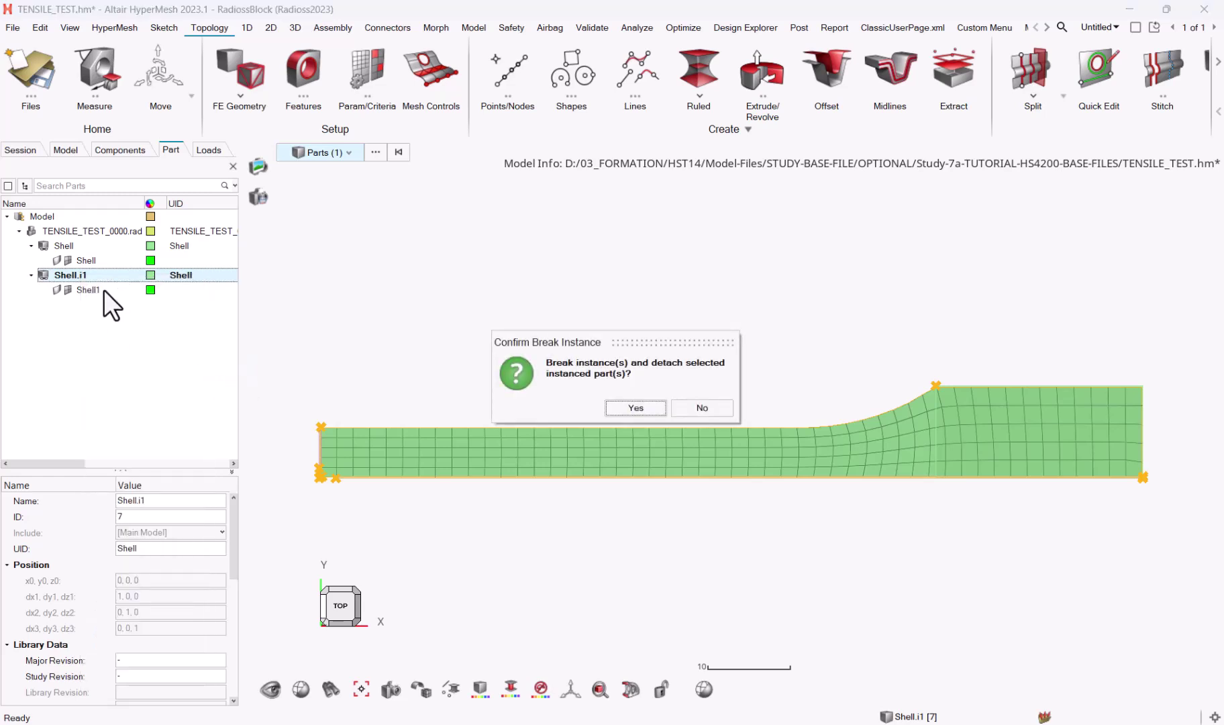
{"action": "left_click", "coordinate": [623, 404]}
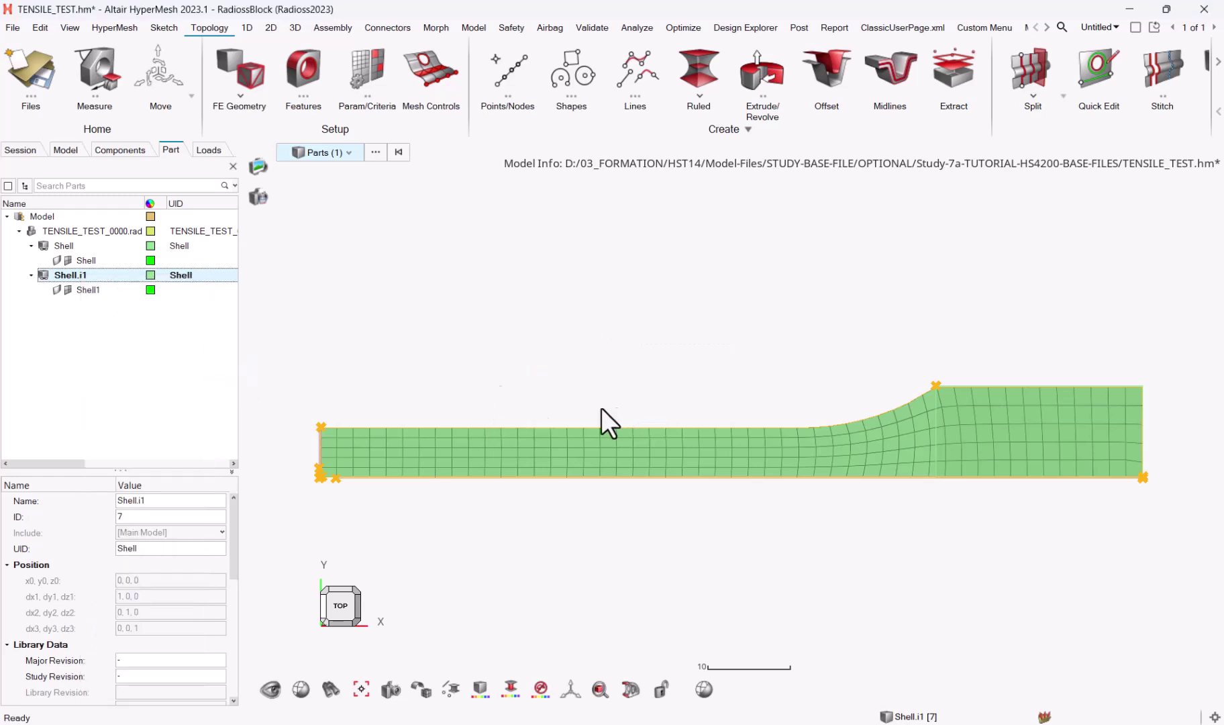
Assign new automatic colors to the Shell and Shell-1 parts together
{"action": "left_click", "coordinate": [96, 290]}
{"action": "left_click", "coordinate": [62, 246]}
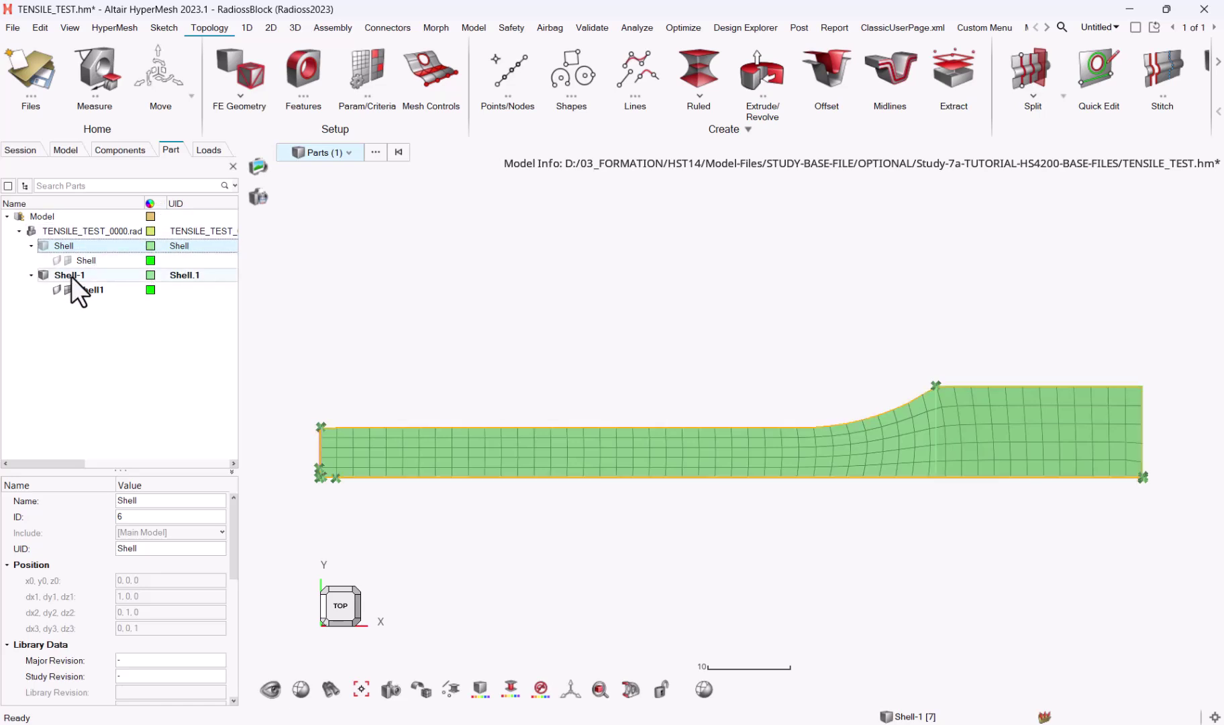
{"action": "left_click", "coordinate": [166, 275], "text": "ctrl"}
{"action": "left_click", "coordinate": [153, 274]}
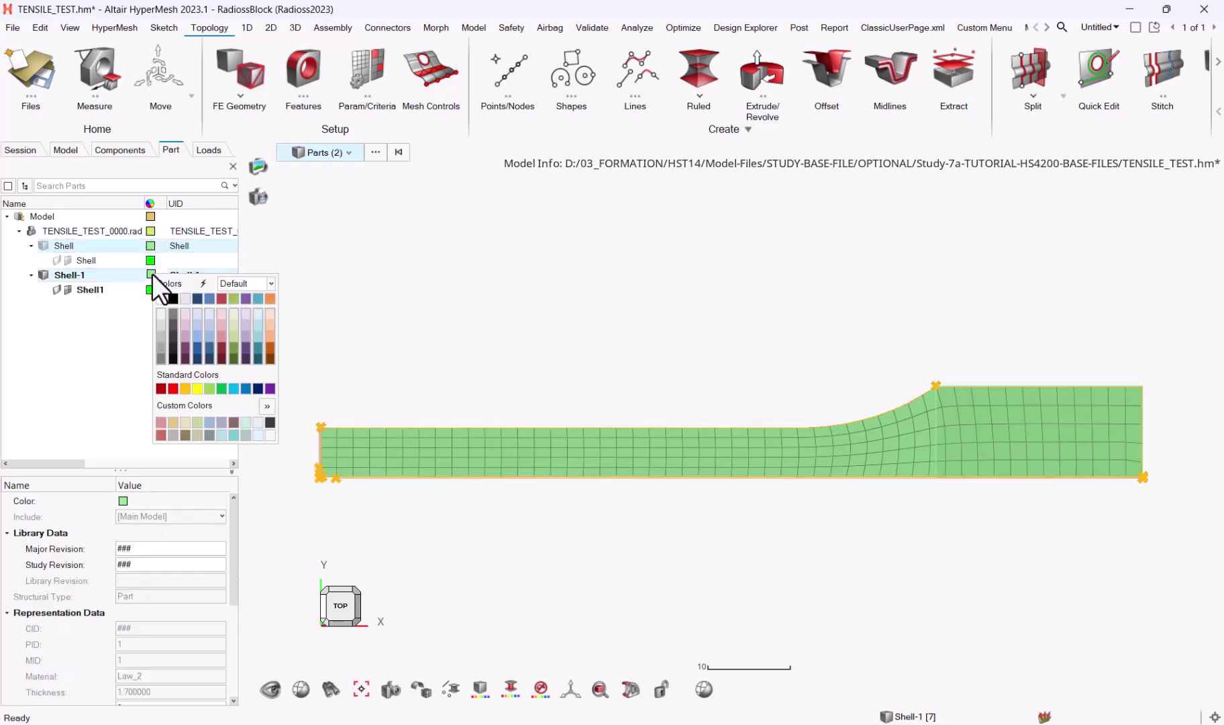
{"action": "left_click", "coordinate": [203, 283]}
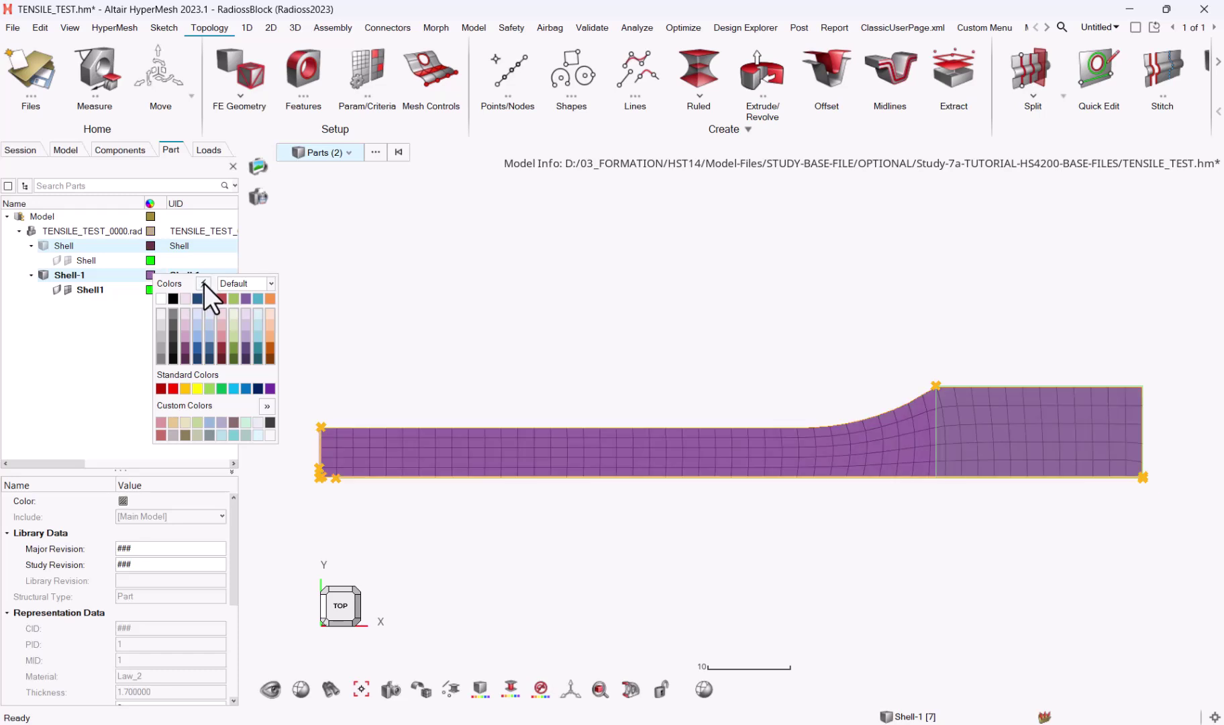
{"action": "left_click", "coordinate": [320, 333]}
Remesh all elements of the Shell-1 part with the General 2D Mesh tool, using quads only and an element size of 1
{"action": "left_click", "coordinate": [74, 275]}
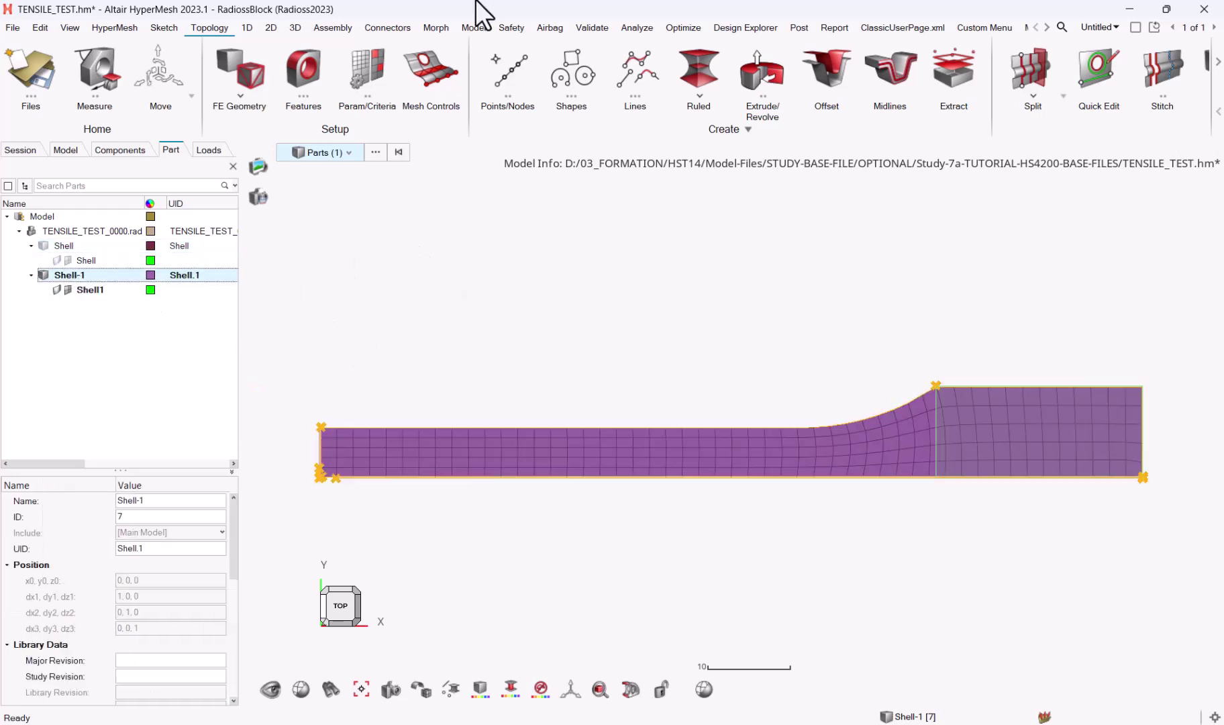
{"action": "left_click", "coordinate": [271, 27]}
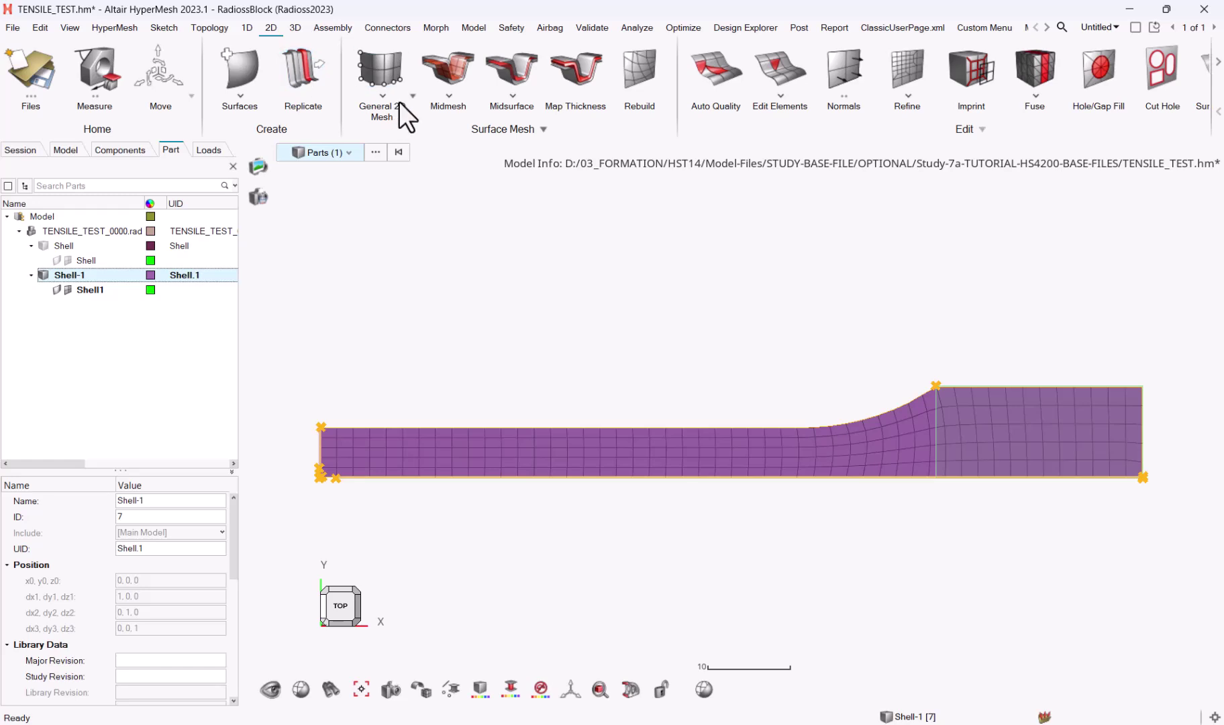
{"action": "left_click", "coordinate": [389, 66]}
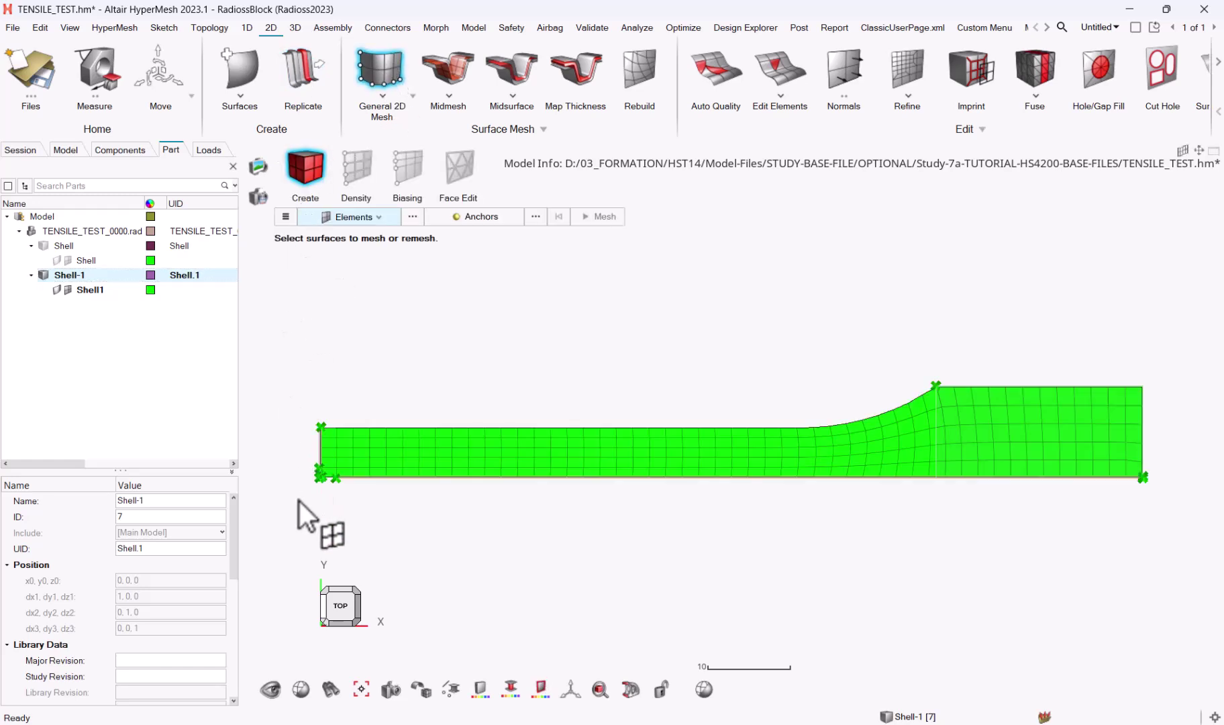
{"action": "left_click_drag", "start_coordinate": [298, 500], "coordinate": [1182, 340]}
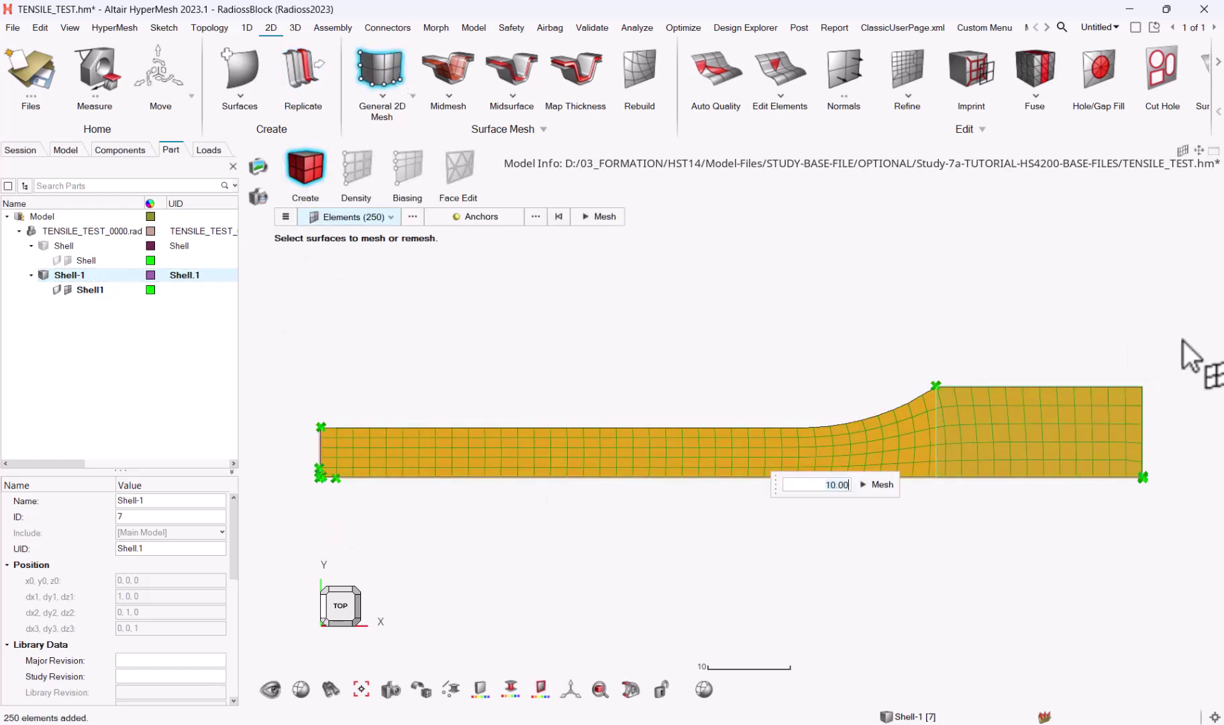
{"action": "left_click", "coordinate": [285, 216]}
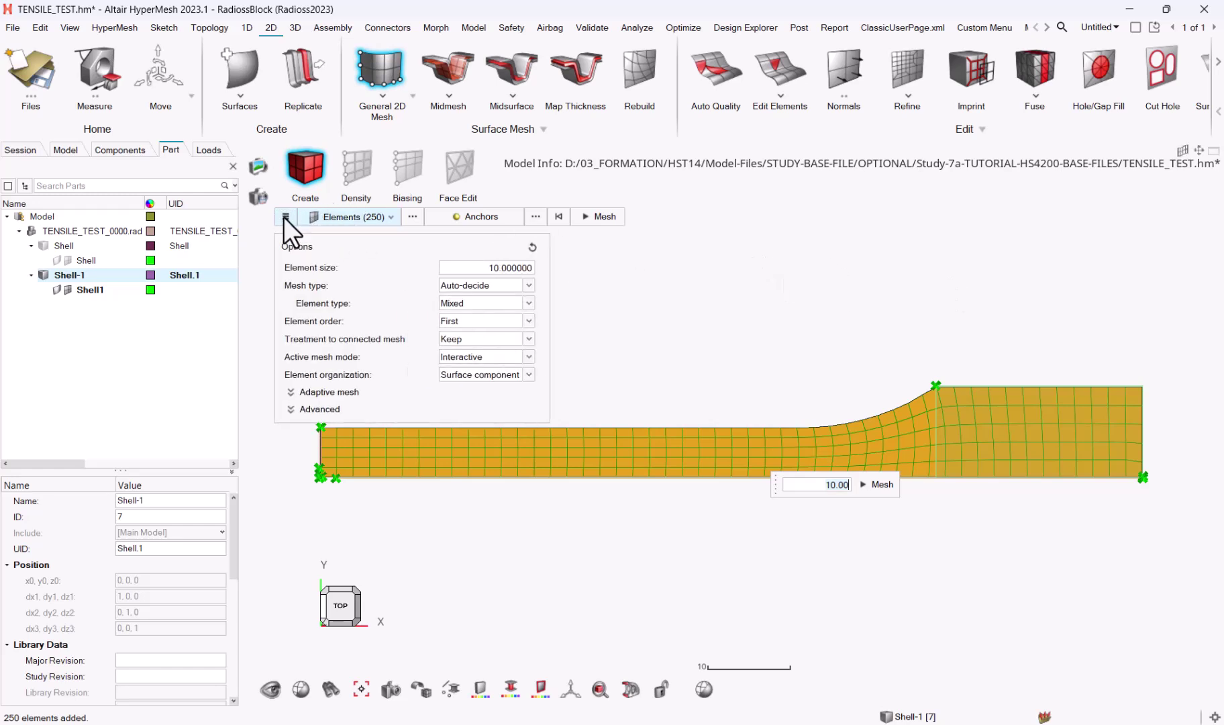
{"action": "left_click", "coordinate": [470, 306]}
{"action": "left_click", "coordinate": [479, 359]}
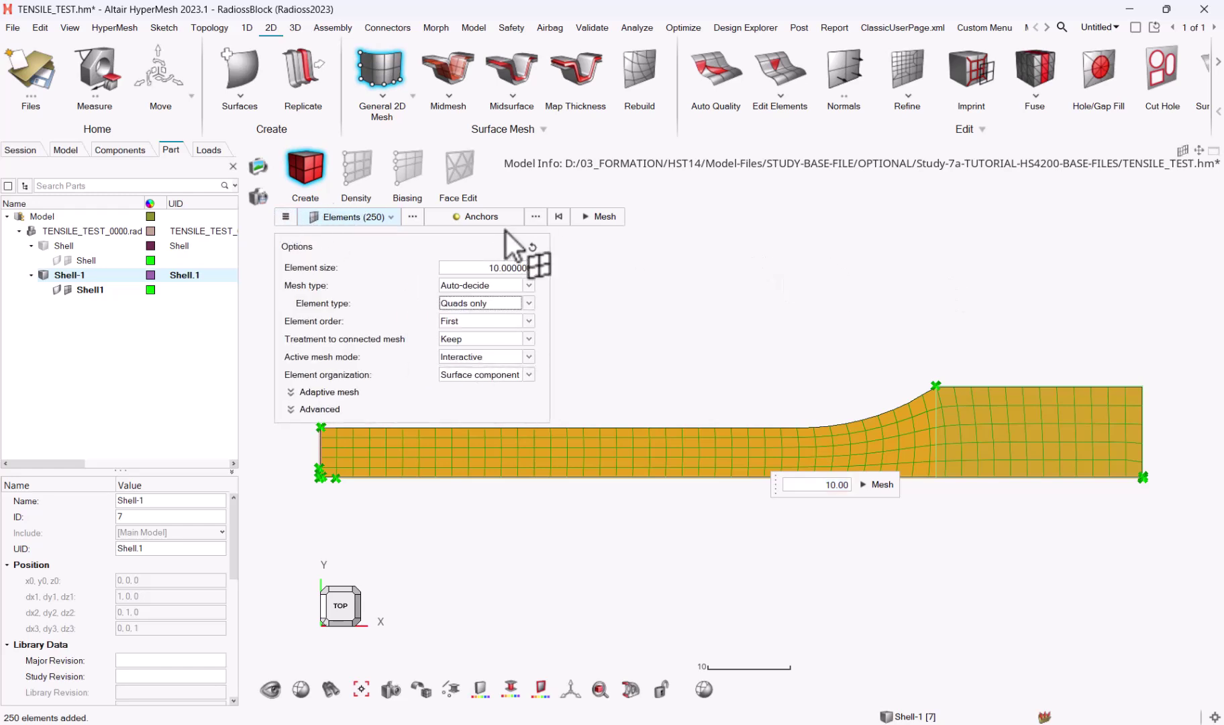
{"action": "double_click", "coordinate": [503, 268]}
{"action": "type", "text": "1"}
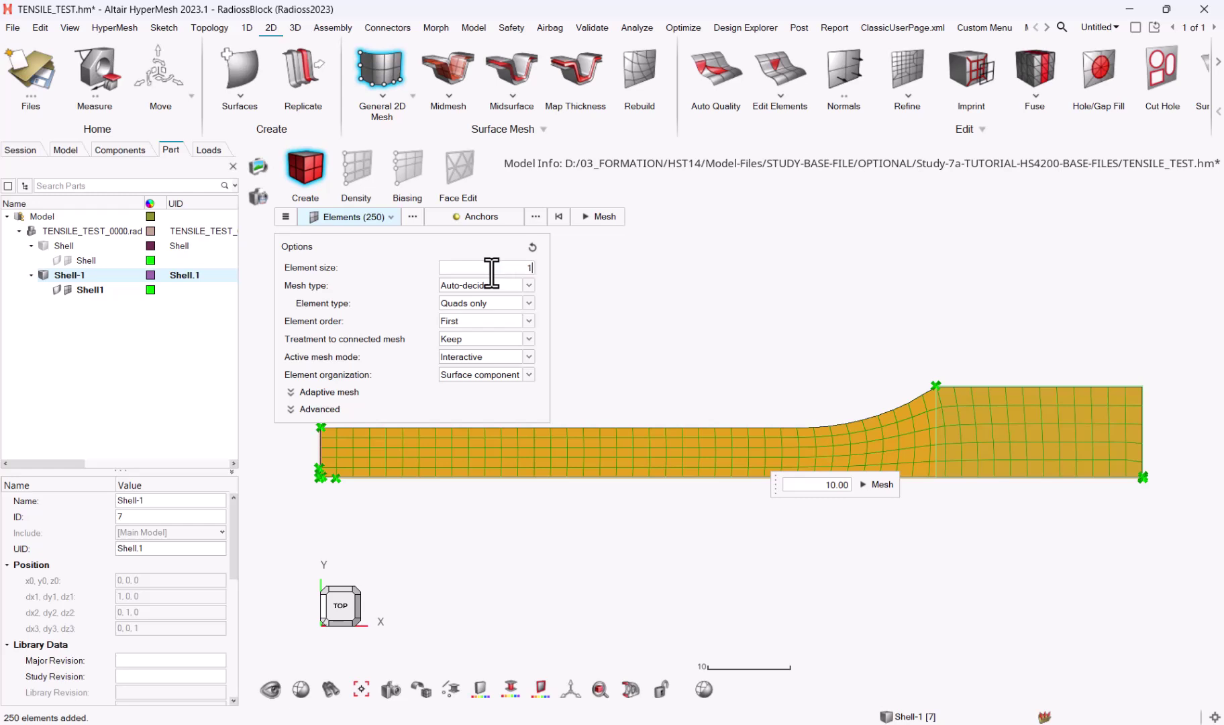
{"action": "left_click", "coordinate": [878, 483]}
{"action": "left_click", "coordinate": [356, 169]}
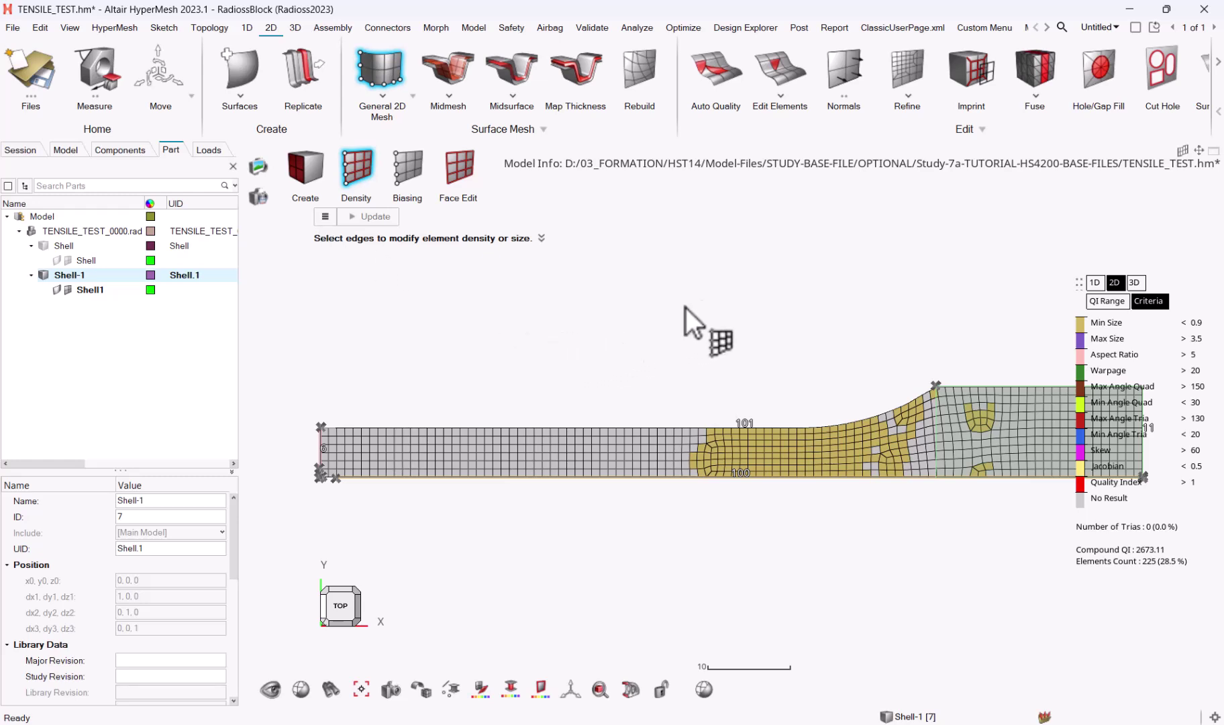
{"action": "key", "text": "Escape"}
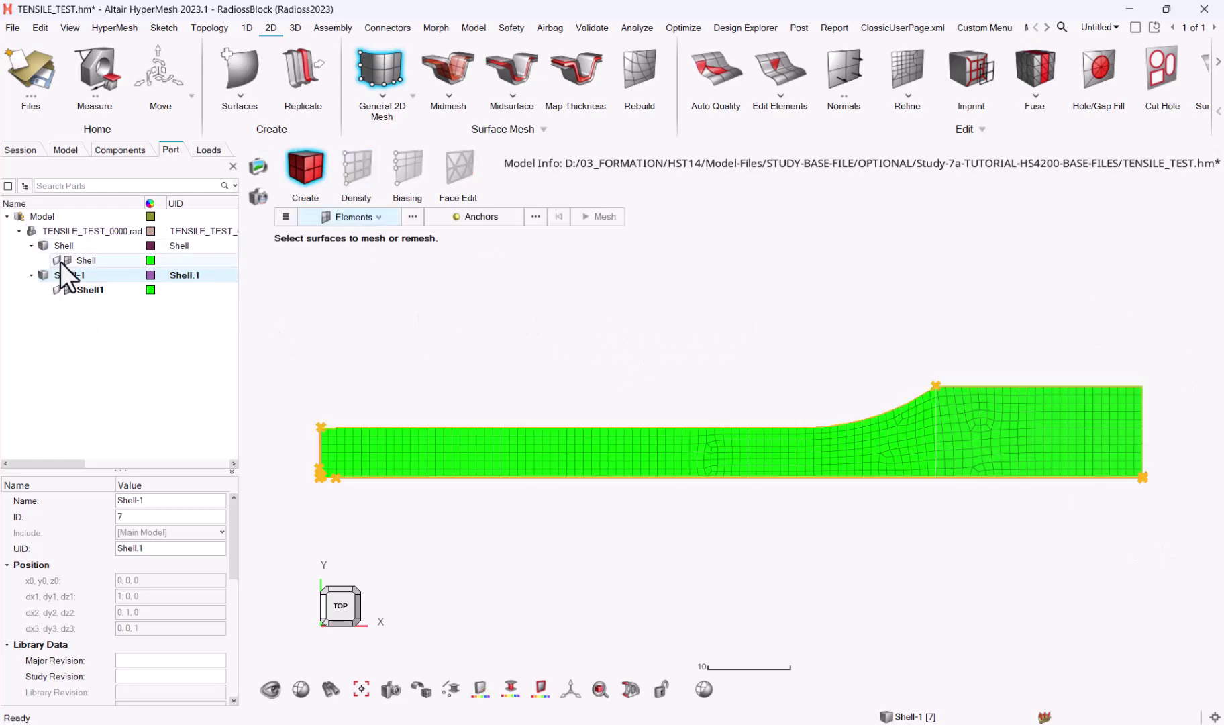
Hide the original Shell part and examine how the new Shell-1 mesh lines up with the boundary condition boxes and their corner points
{"action": "left_click_drag", "start_coordinate": [672, 374], "coordinate": [678, 439], "text": "ctrl"}
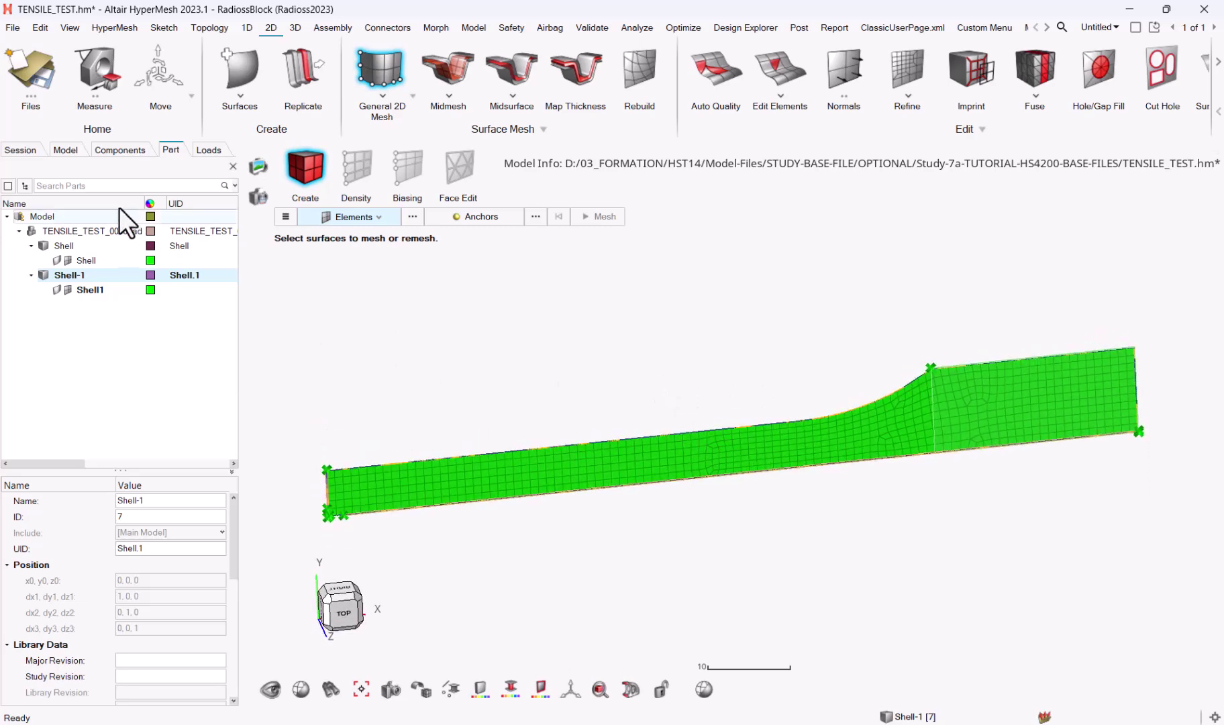
{"action": "left_click", "coordinate": [44, 243]}
{"action": "scroll", "coordinate": [376, 463], "scroll_direction": "up", "scroll_amount": 2}
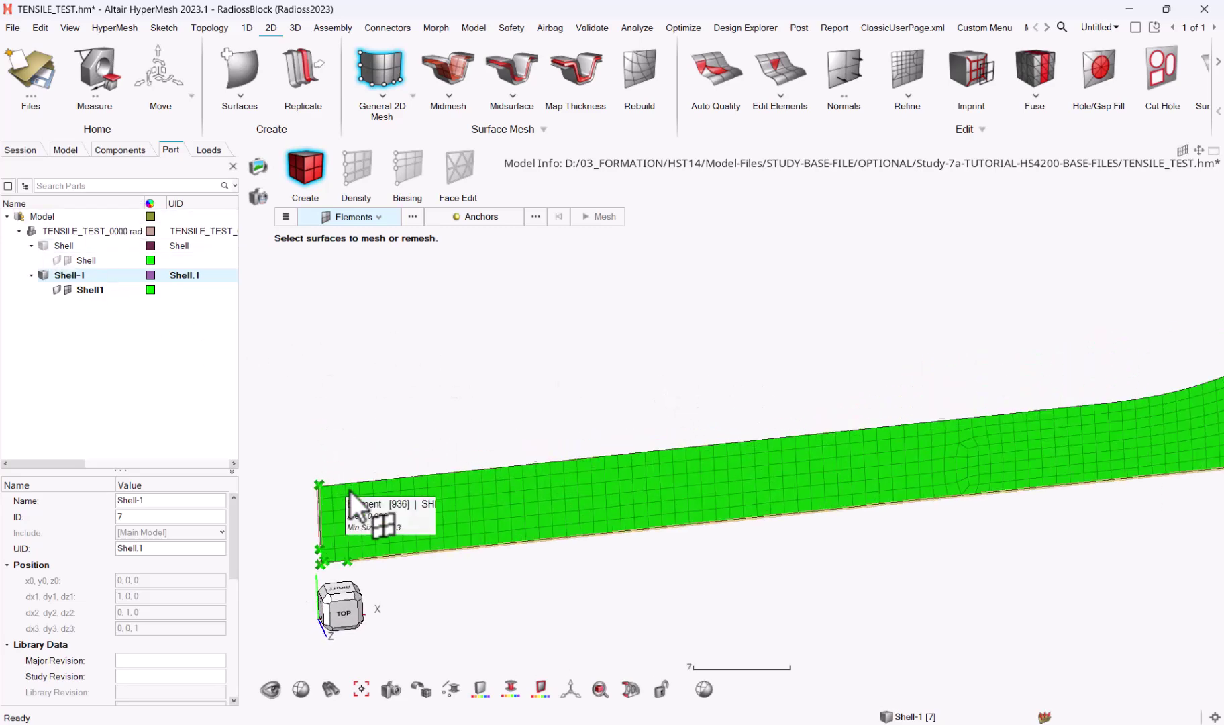
{"action": "scroll", "coordinate": [453, 341], "scroll_direction": "up", "scroll_amount": 2}
{"action": "scroll", "coordinate": [417, 439], "scroll_direction": "up", "scroll_amount": 2}
{"action": "scroll", "coordinate": [537, 396], "scroll_direction": "up", "scroll_amount": 3}
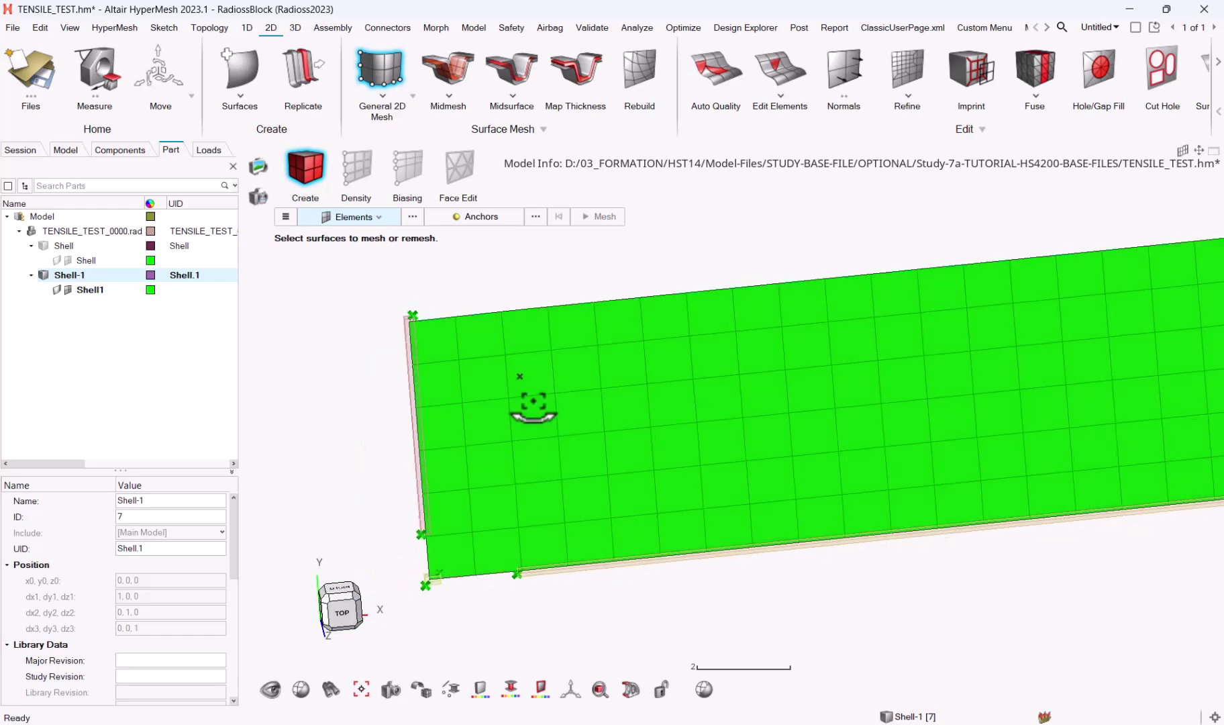
{"action": "left_click_drag", "start_coordinate": [533, 402], "coordinate": [500, 392], "text": "ctrl"}
{"action": "scroll", "coordinate": [430, 498], "scroll_direction": "up", "scroll_amount": 3}
{"action": "right_click_drag", "start_coordinate": [430, 498], "coordinate": [569, 460], "text": "ctrl"}
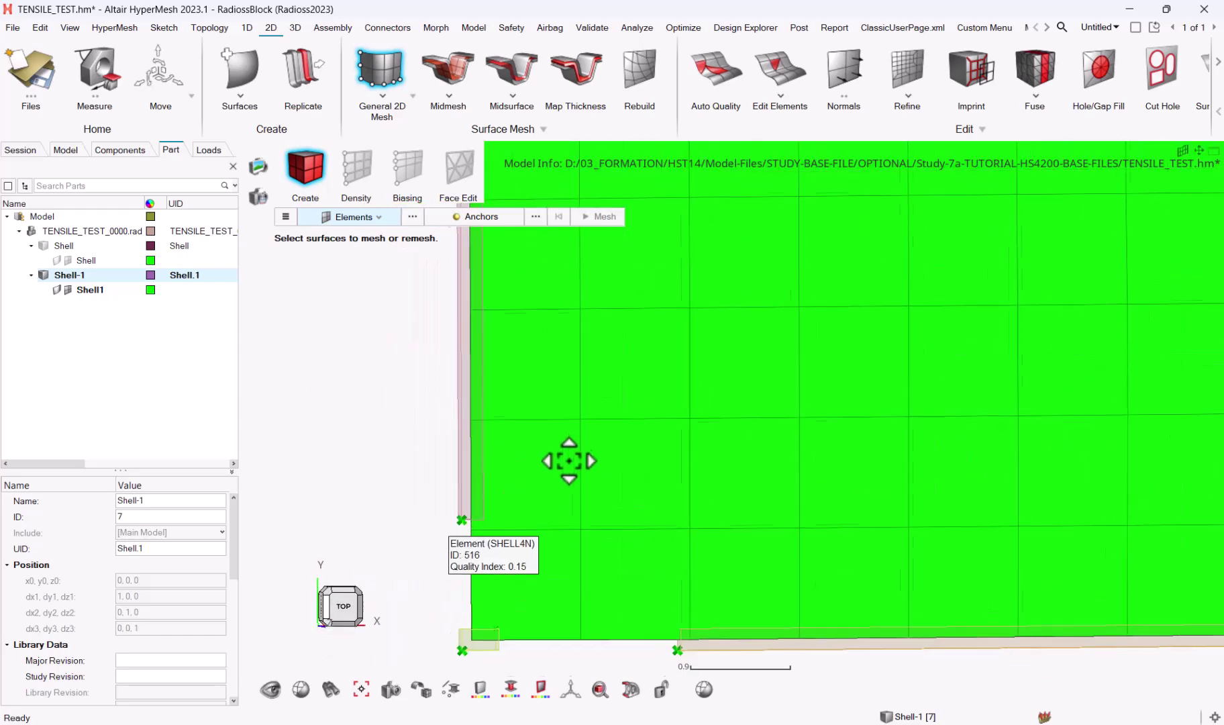
{"action": "scroll", "coordinate": [569, 460], "scroll_direction": "down", "scroll_amount": 2}
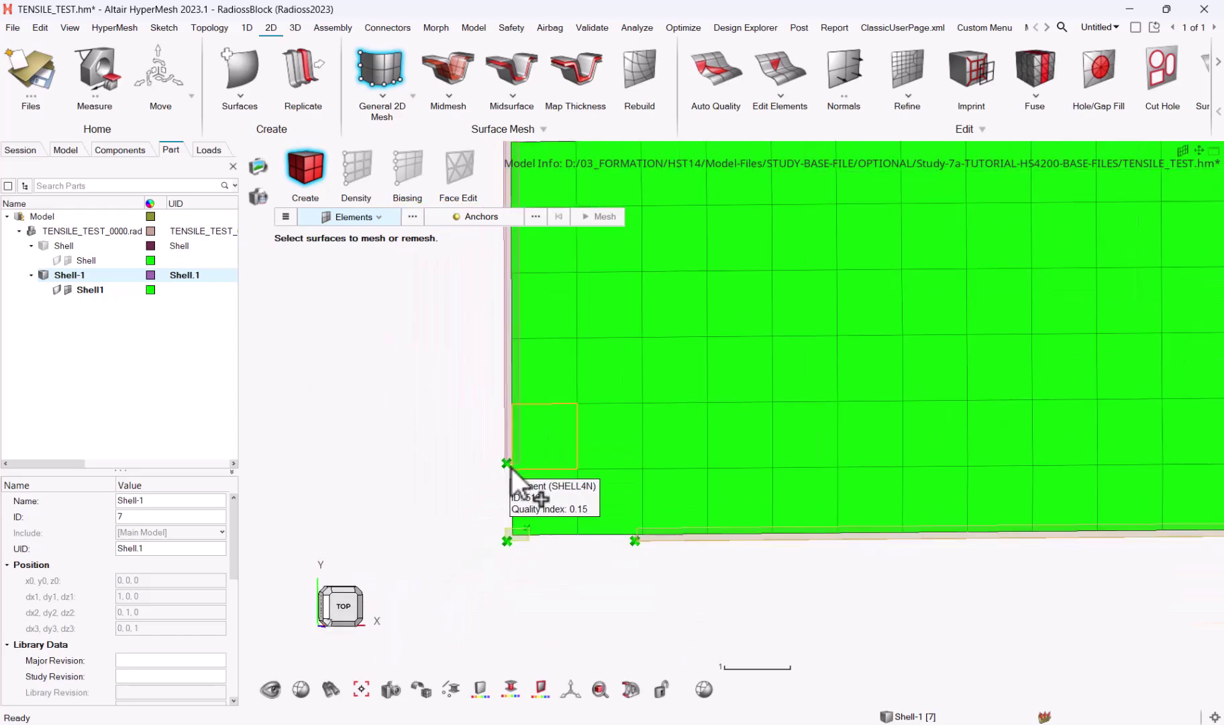
{"action": "scroll", "coordinate": [541, 473], "scroll_direction": "up", "scroll_amount": 1}
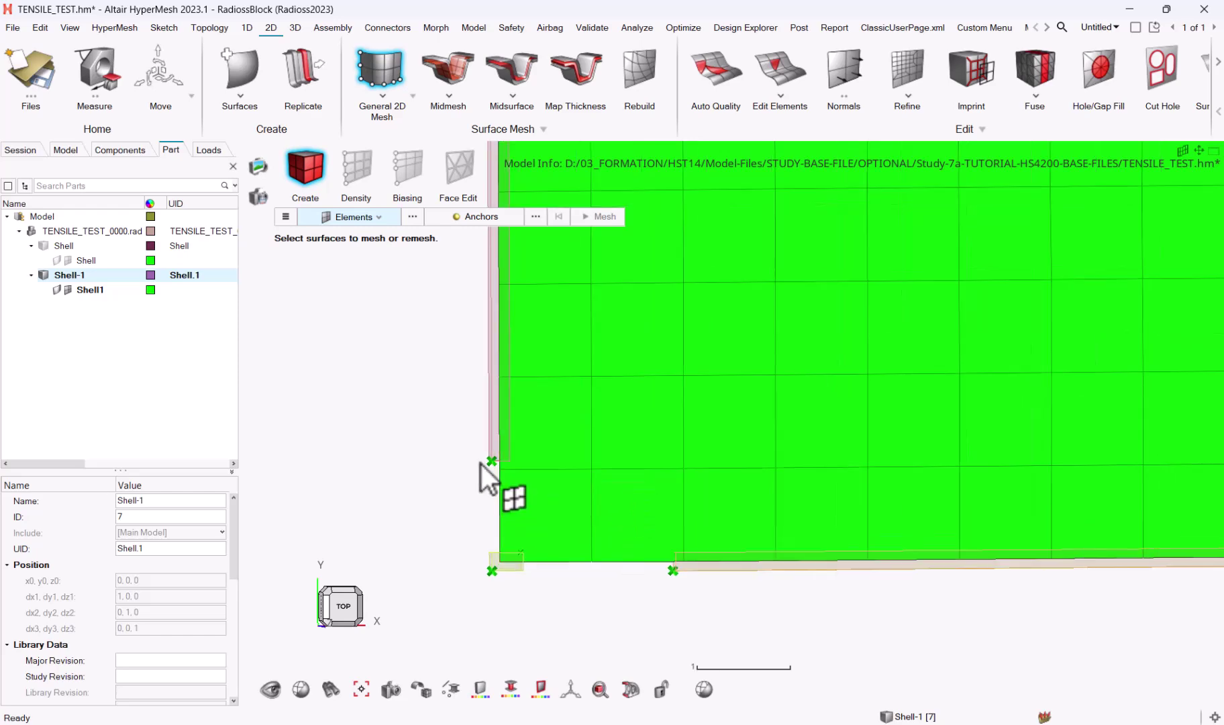
{"action": "scroll", "coordinate": [516, 498], "scroll_direction": "down", "scroll_amount": 2}
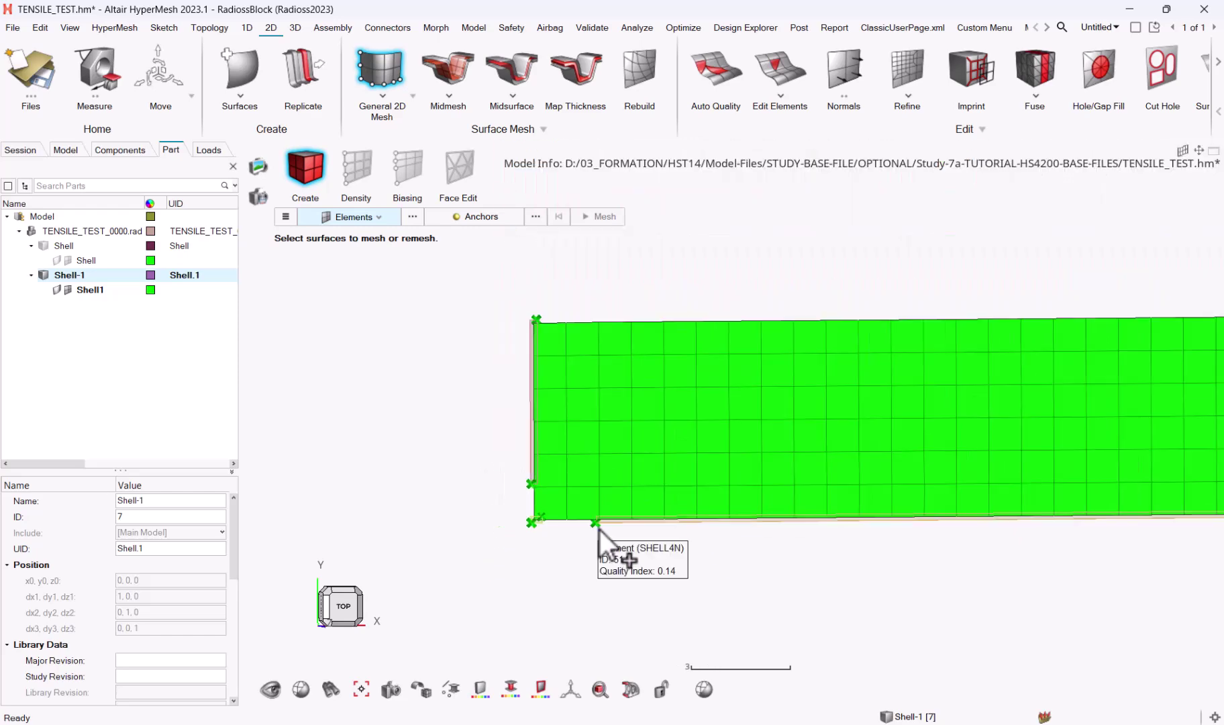
{"action": "scroll", "coordinate": [596, 528], "scroll_direction": "up", "scroll_amount": 2}
{"action": "scroll", "coordinate": [532, 500], "scroll_direction": "down", "scroll_amount": 3}
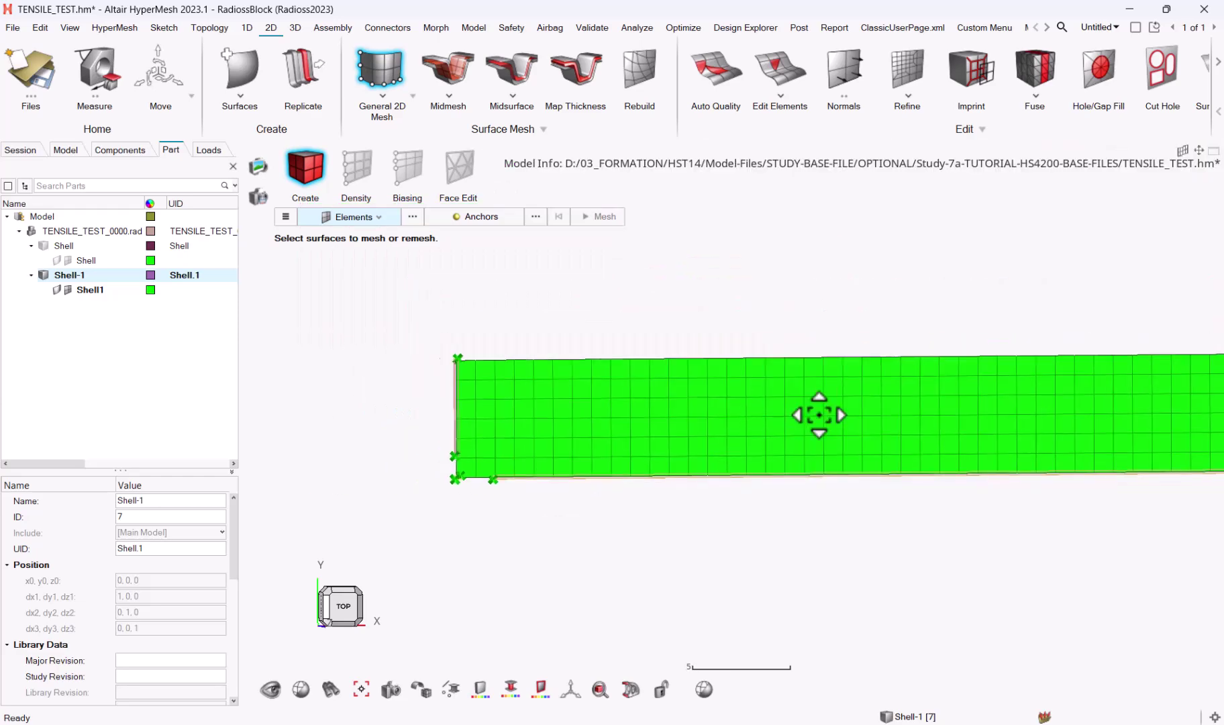
{"action": "scroll", "coordinate": [806, 428], "scroll_direction": "down", "scroll_amount": 2}
{"action": "right_click_drag", "start_coordinate": [962, 363], "coordinate": [855, 369], "text": "ctrl"}
{"action": "scroll", "coordinate": [855, 369], "scroll_direction": "up", "scroll_amount": 1}
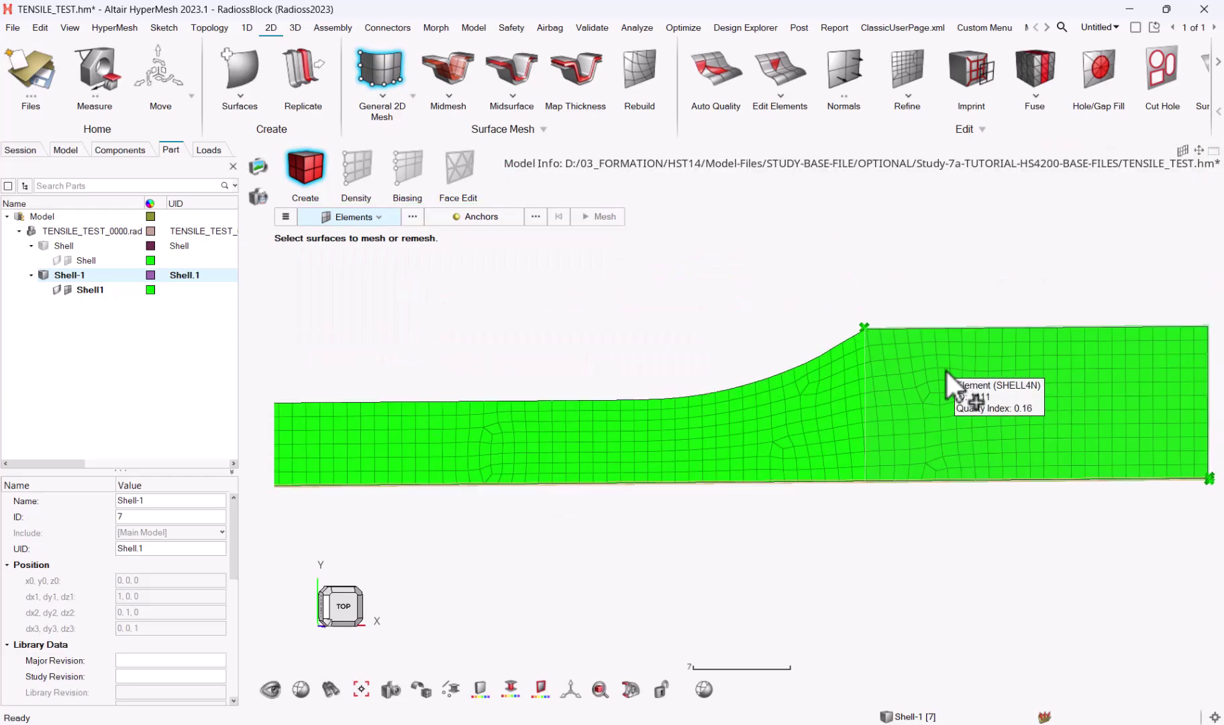
{"action": "scroll", "coordinate": [697, 424], "scroll_direction": "down", "scroll_amount": 3}
{"action": "right_click_drag", "start_coordinate": [463, 413], "coordinate": [569, 383], "text": "ctrl"}
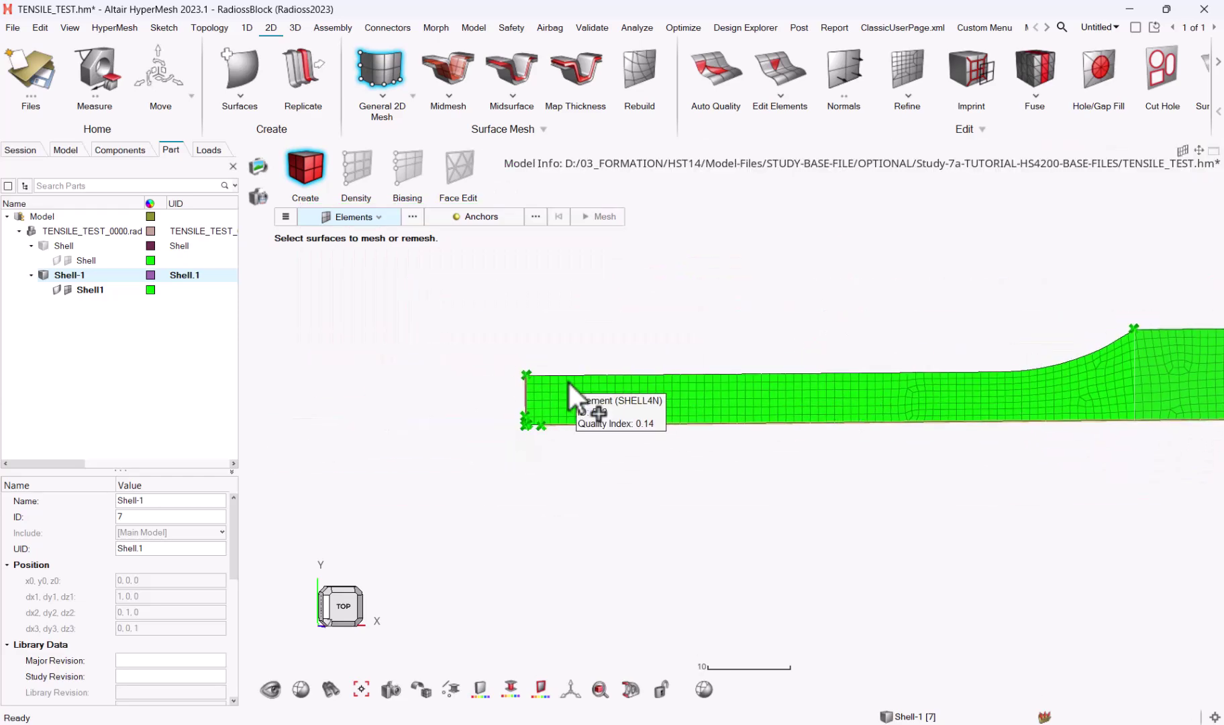
{"action": "scroll", "coordinate": [569, 383], "scroll_direction": "up", "scroll_amount": 10}
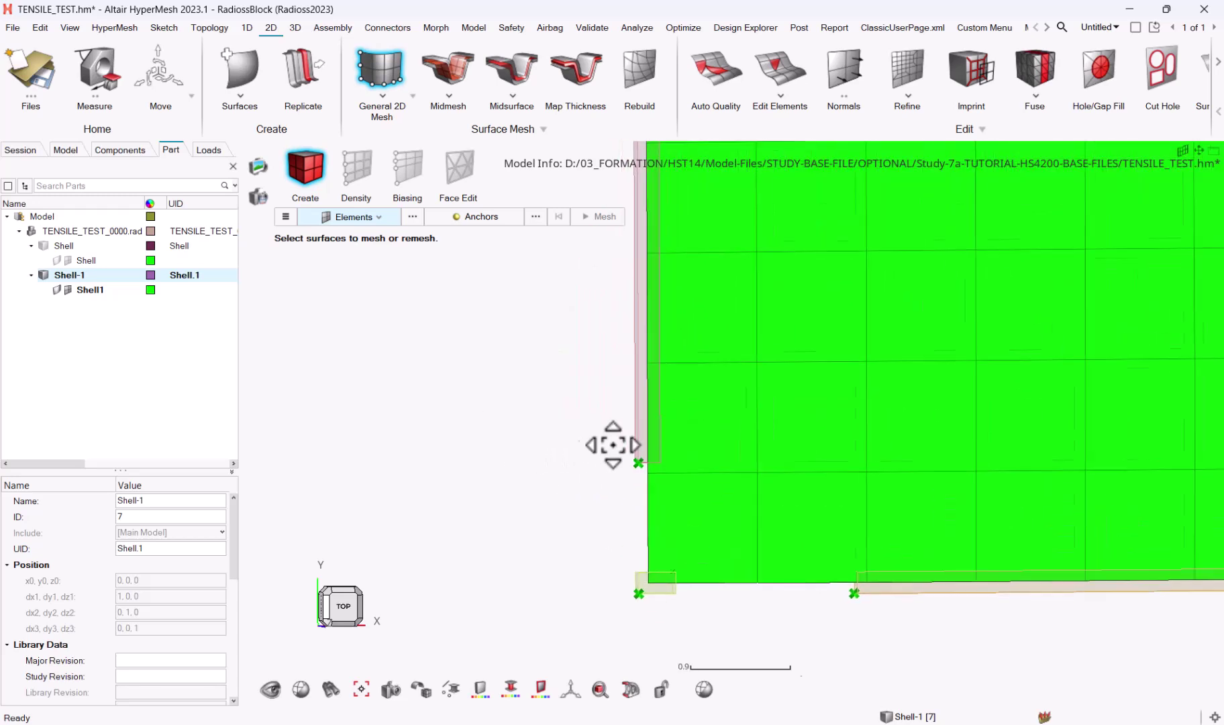
{"action": "right_click_drag", "start_coordinate": [613, 444], "coordinate": [557, 397], "text": "ctrl"}
Move the lower point of the vertical box by about -0.86 along Y and the start point of the horizontal box along X toward the corner
{"action": "left_click", "coordinate": [304, 186]}
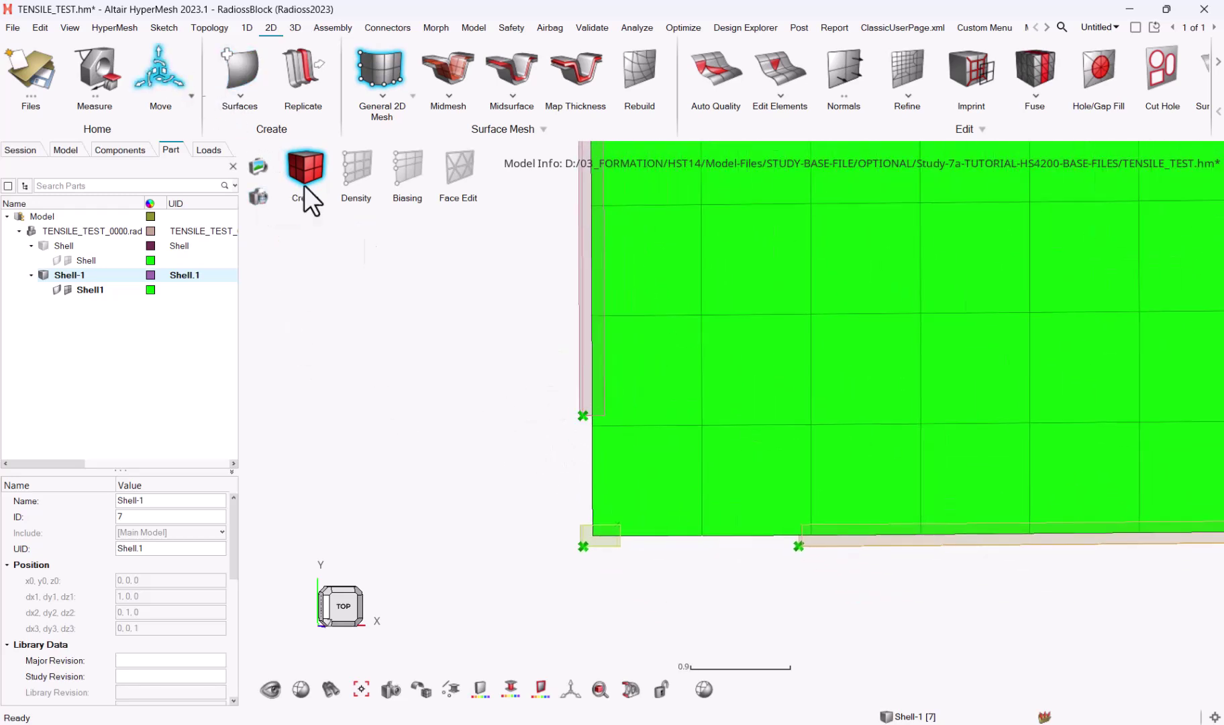
{"action": "key", "text": "m"}
{"action": "left_click", "coordinate": [585, 415]}
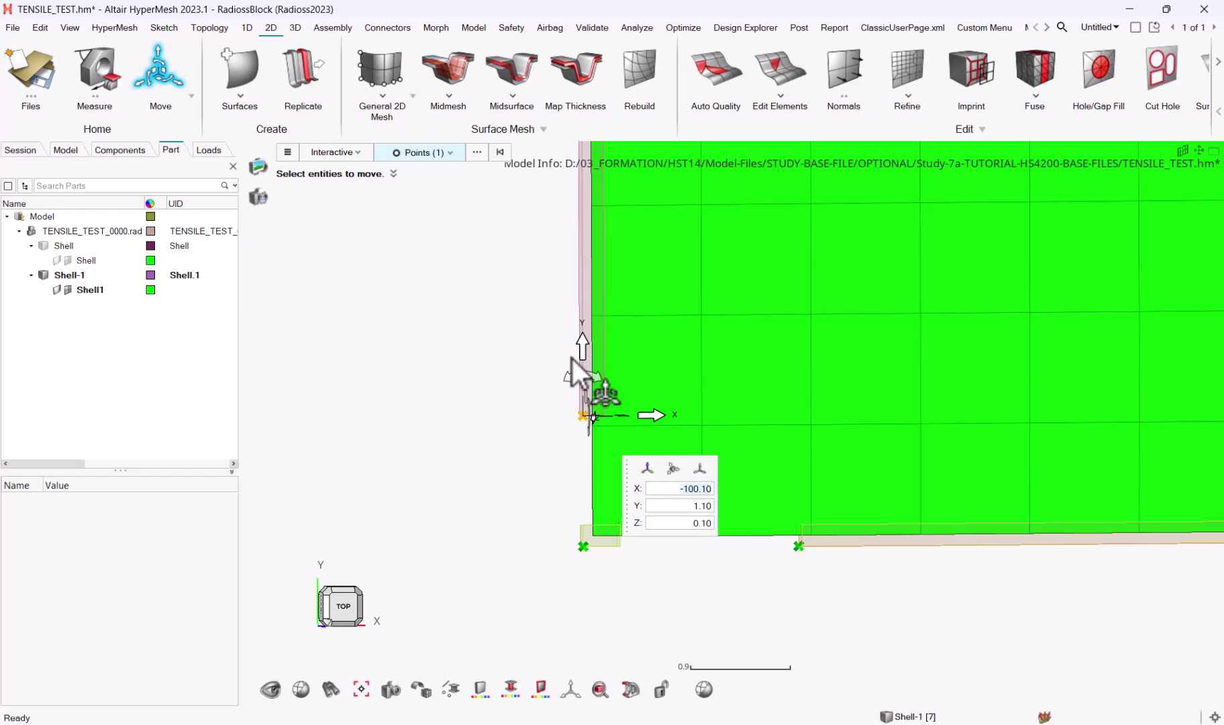
{"action": "left_click_drag", "start_coordinate": [583, 345], "coordinate": [581, 447]}
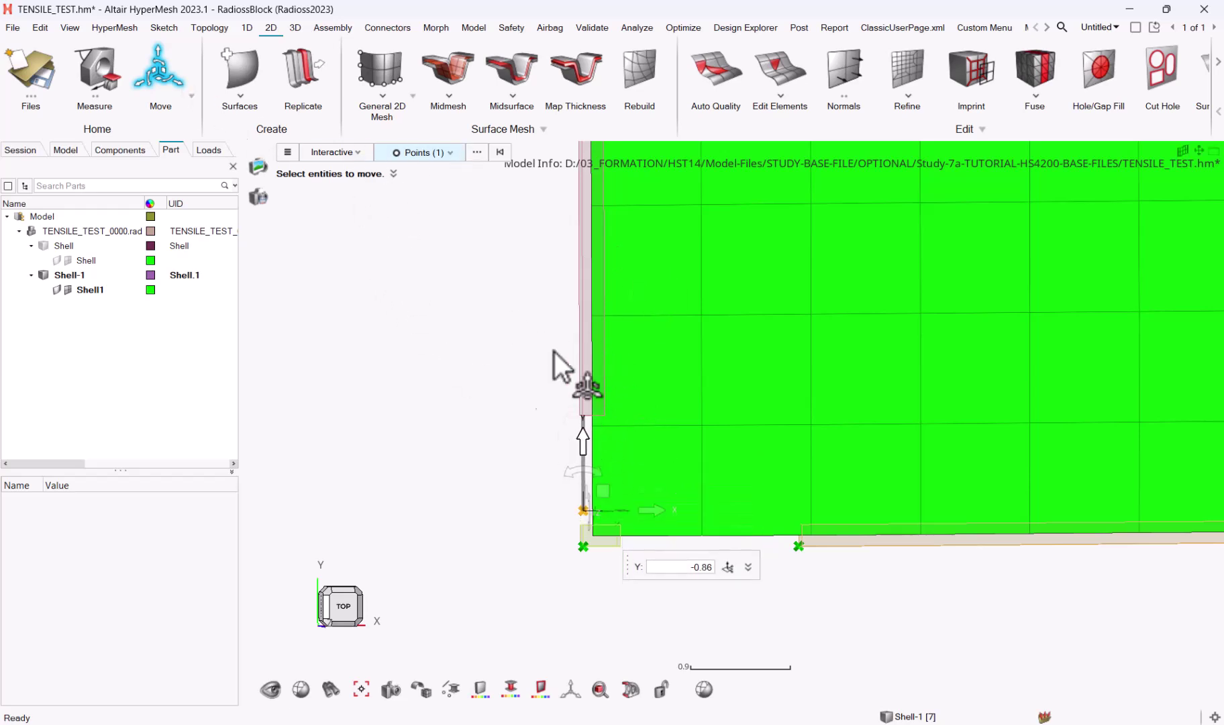
{"action": "middle_click", "coordinate": [410, 362]}
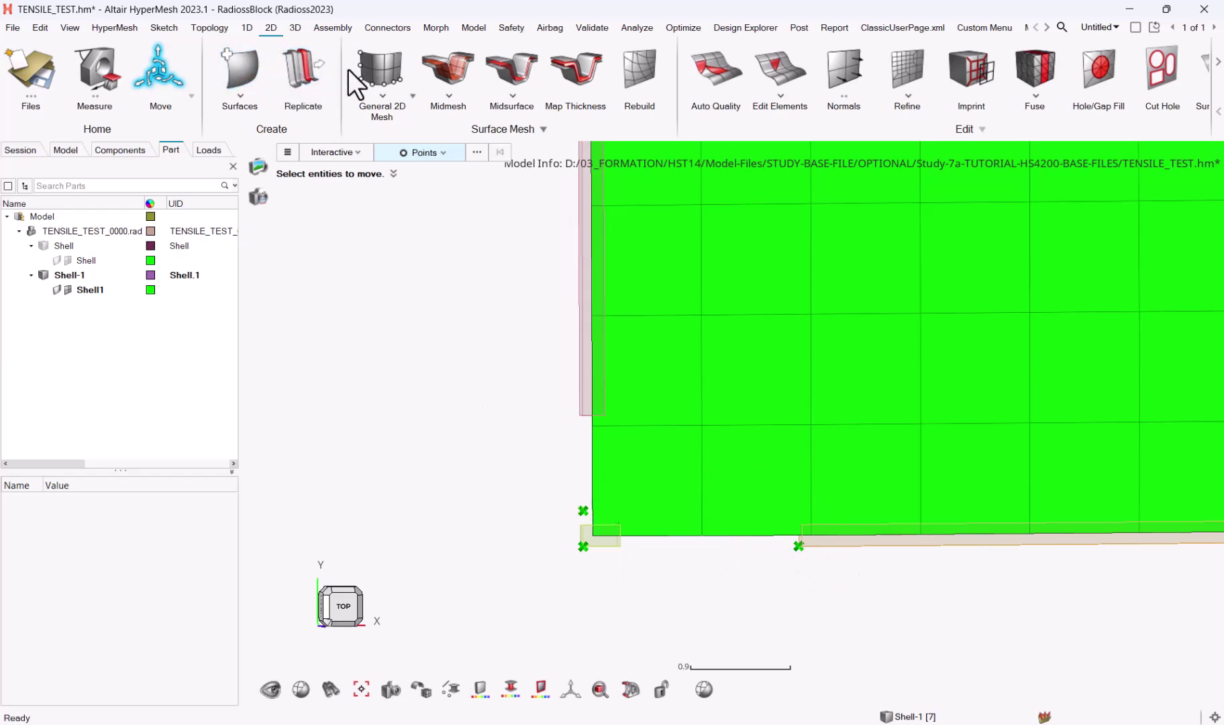
{"action": "left_click", "coordinate": [800, 546]}
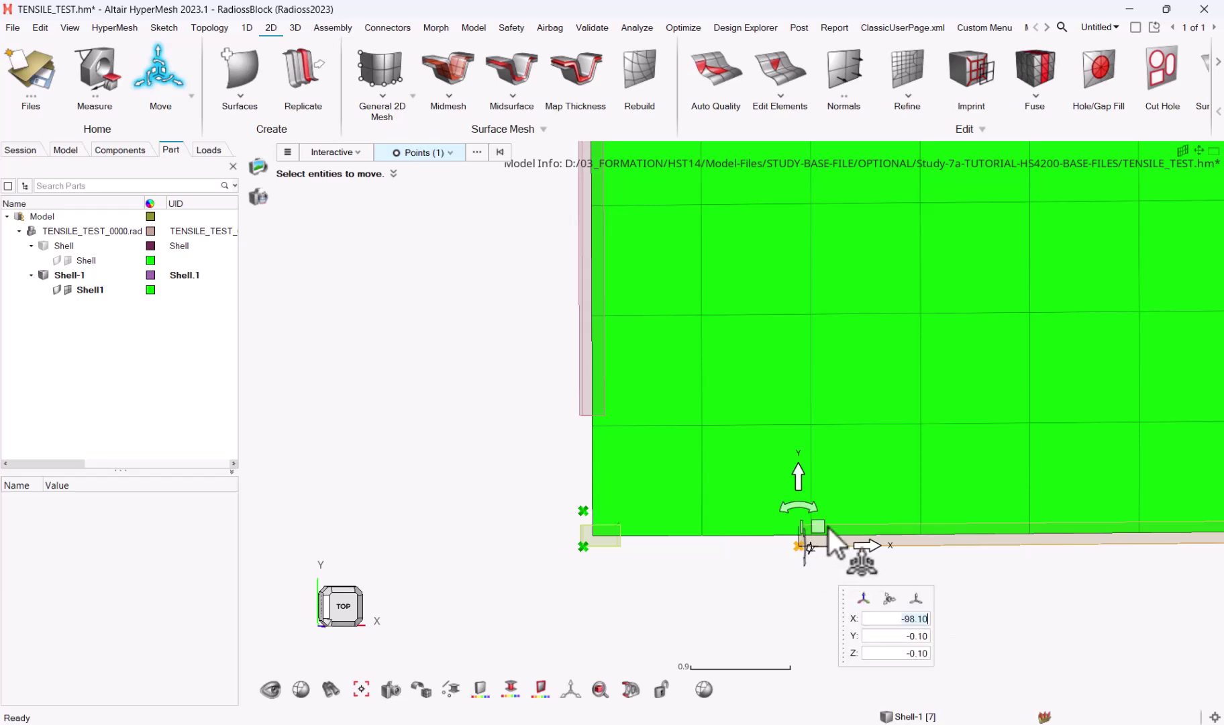
{"action": "left_click_drag", "start_coordinate": [863, 546], "coordinate": [611, 547]}
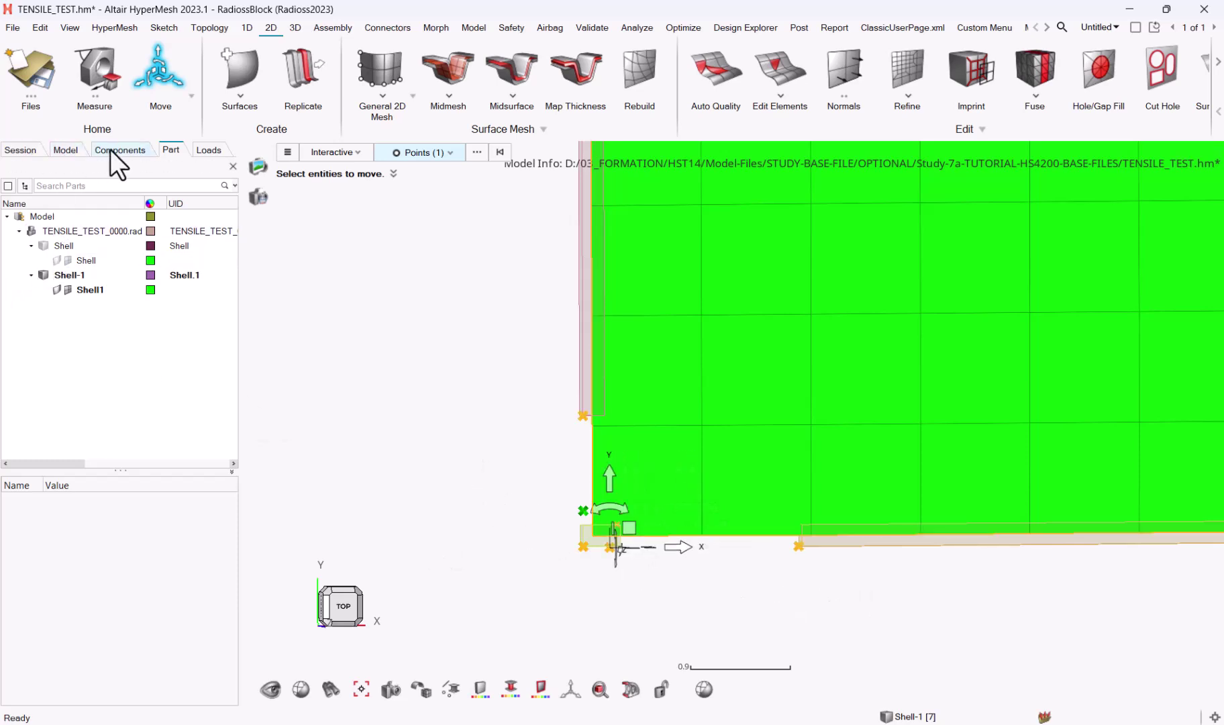
Check the symy boundary condition's definition and list the boxes defined in the model
{"action": "left_click", "coordinate": [217, 148]}
{"action": "left_click", "coordinate": [36, 229]}
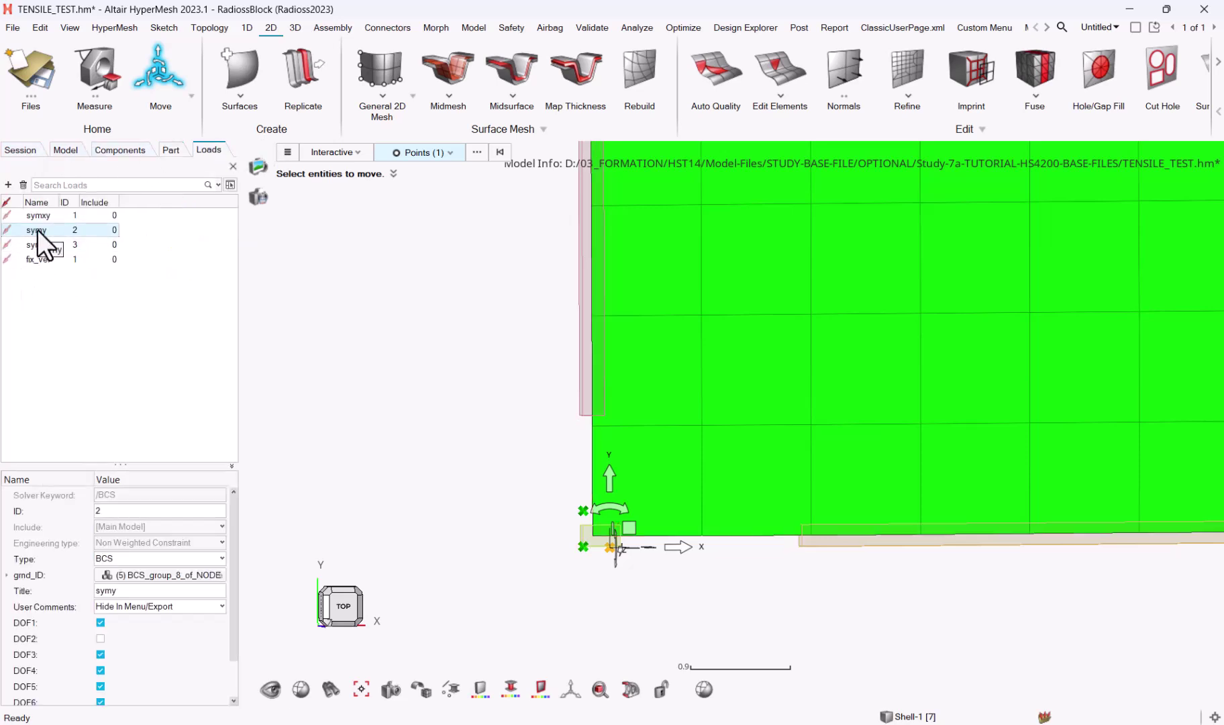
{"action": "left_click", "coordinate": [65, 151]}
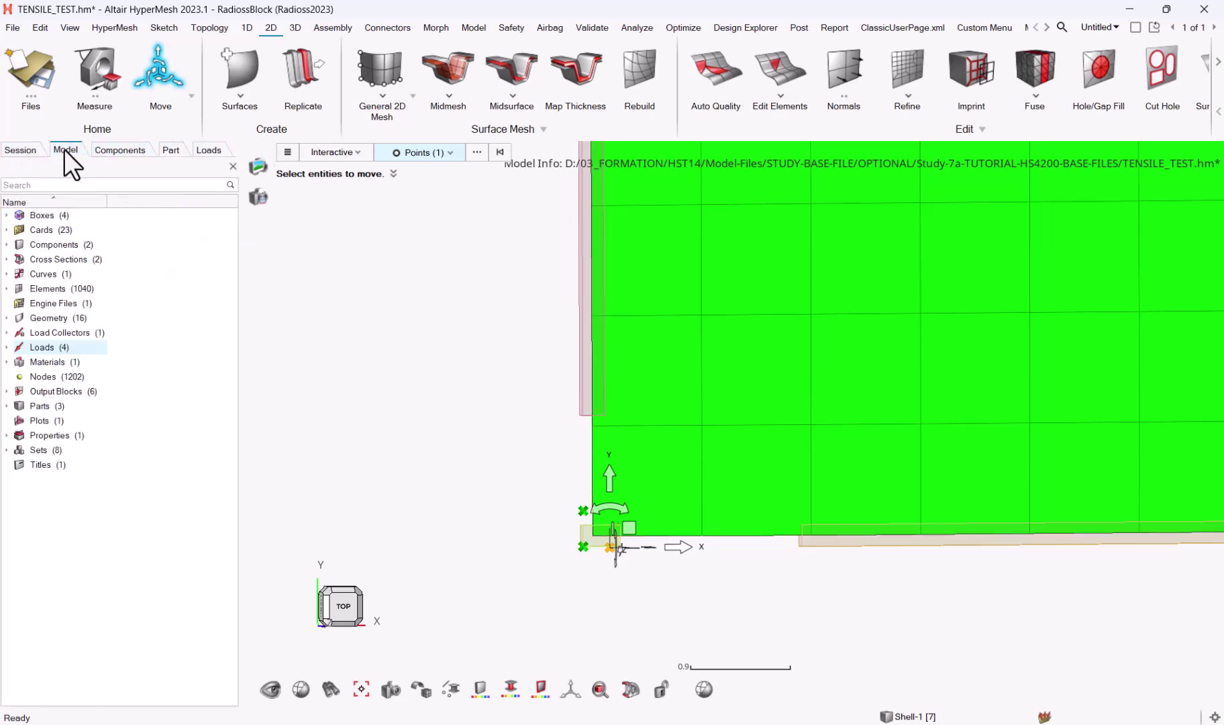
{"action": "left_click", "coordinate": [6, 215]}
{"action": "left_click", "coordinate": [48, 229]}
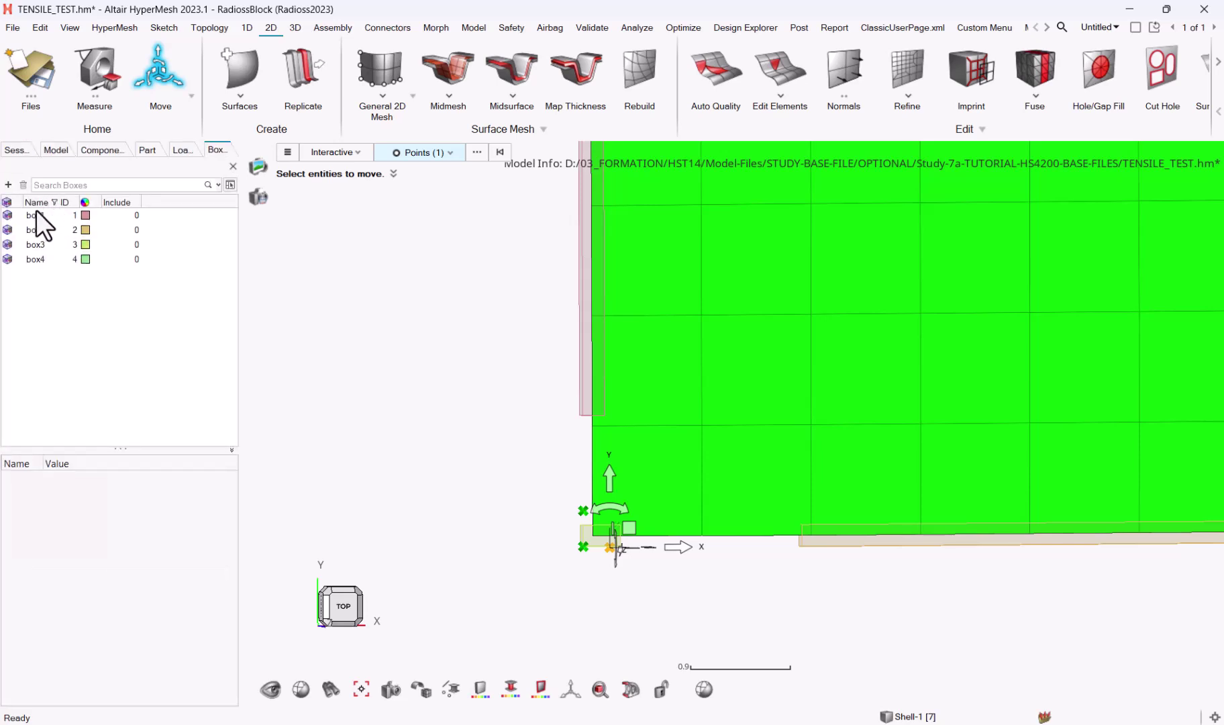
Review box1 in the model to identify which boundary condition box it is
{"action": "left_click", "coordinate": [35, 214]}
{"action": "right_click", "coordinate": [34, 214]}
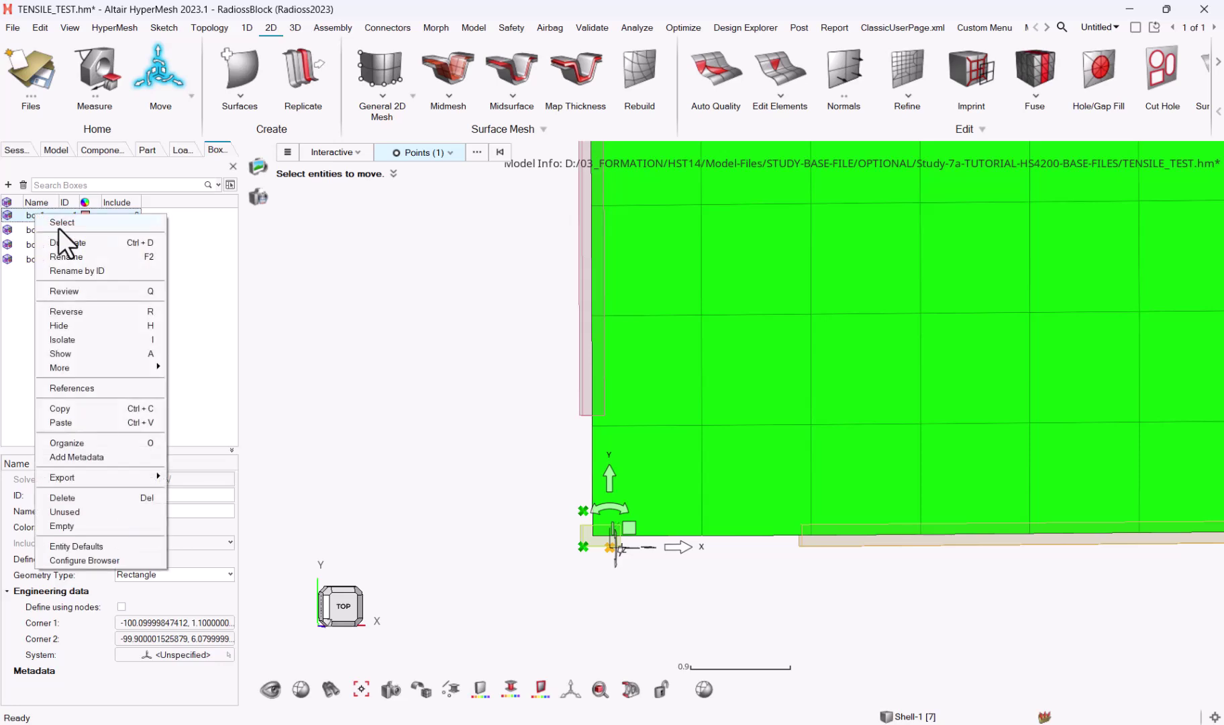
{"action": "left_click", "coordinate": [87, 311]}
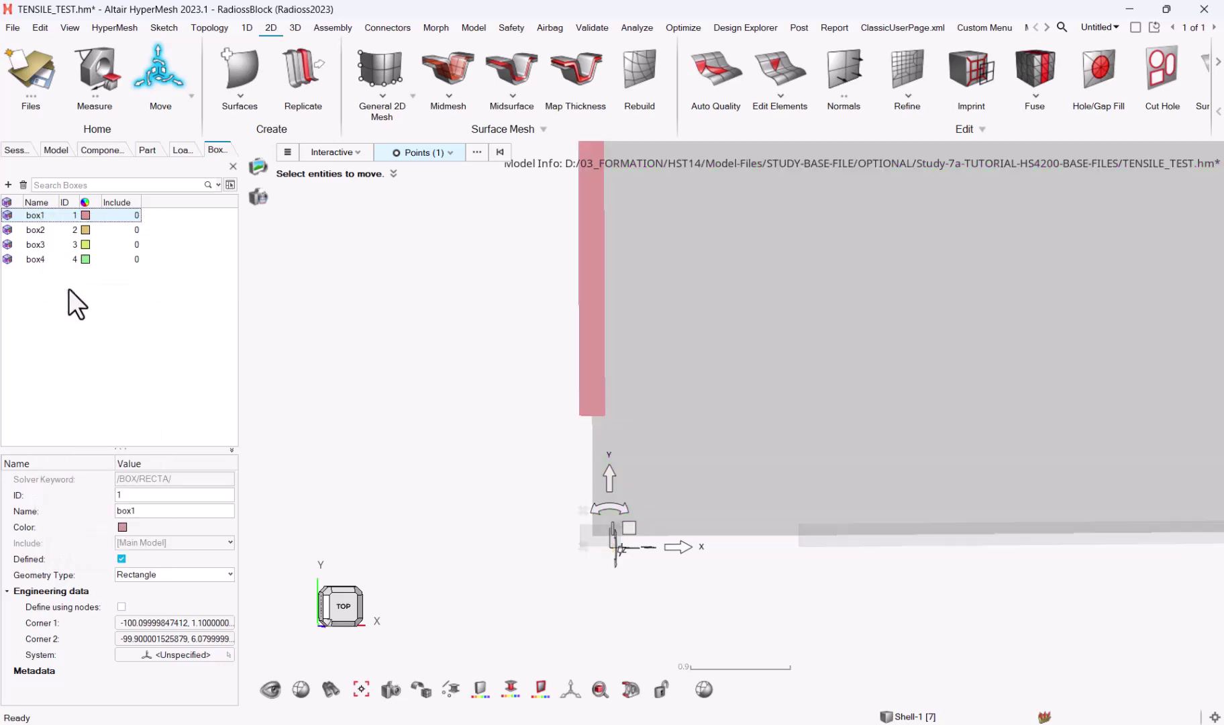
{"action": "left_click", "coordinate": [405, 405]}
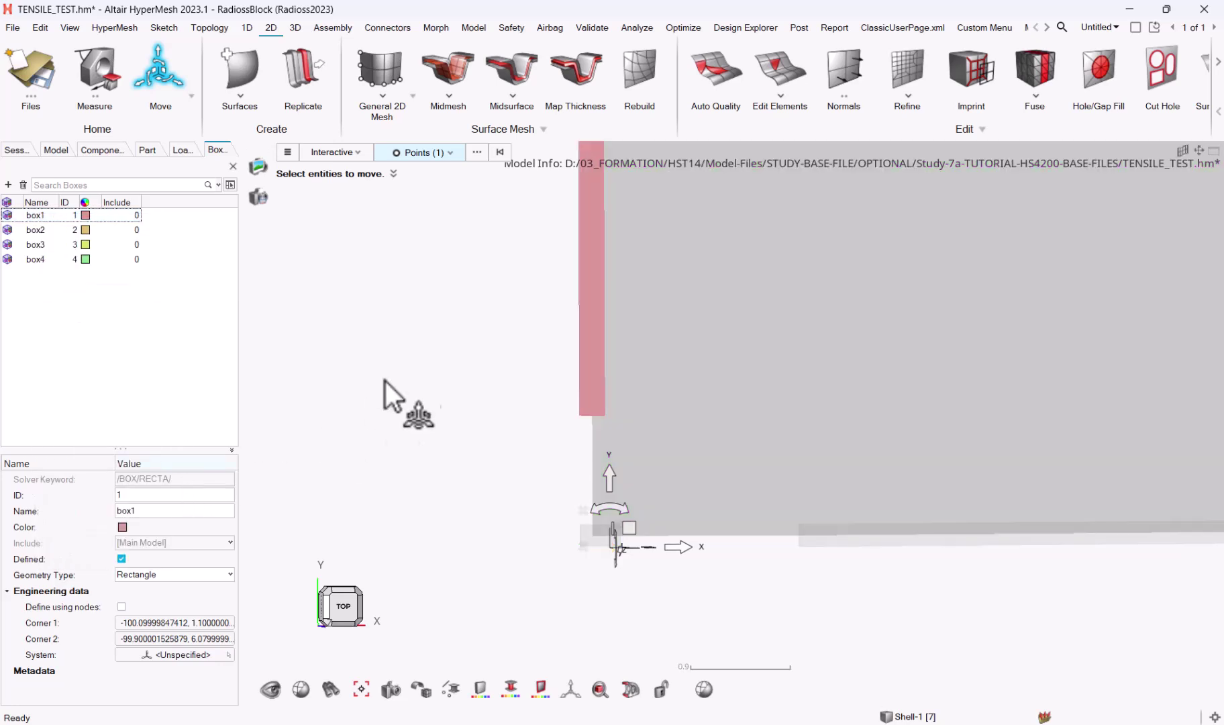
{"action": "left_click", "coordinate": [34, 217]}
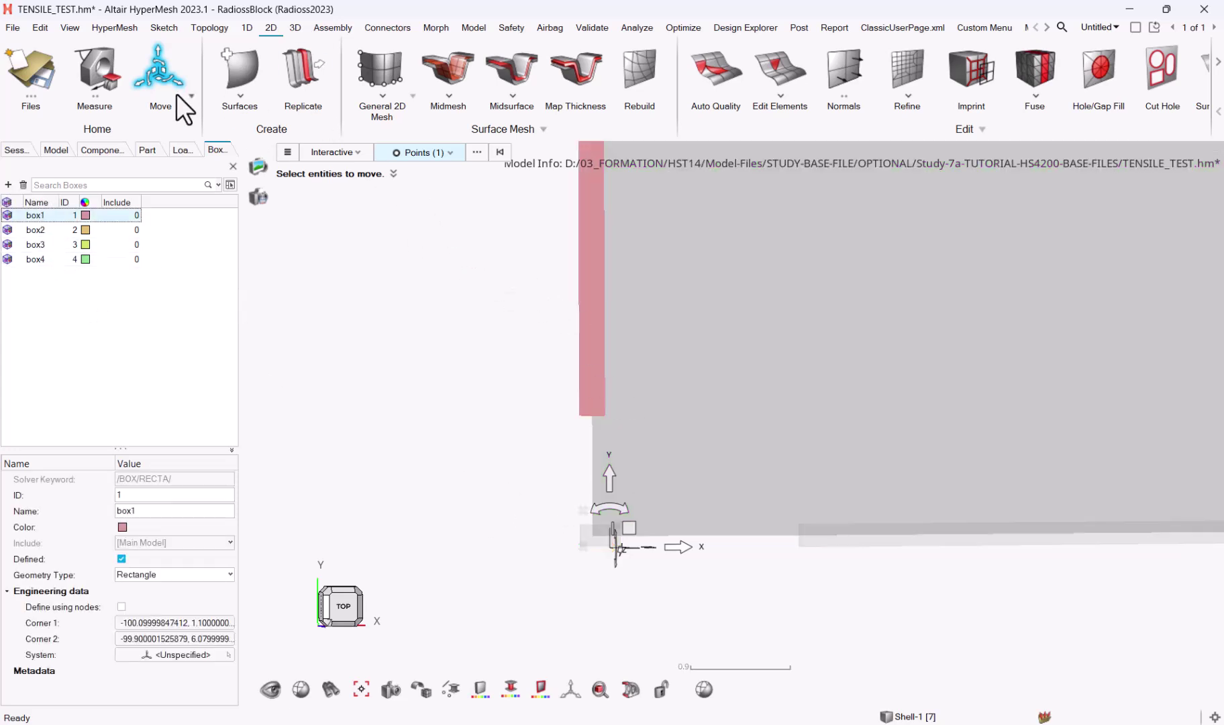
{"action": "left_click", "coordinate": [491, 360]}
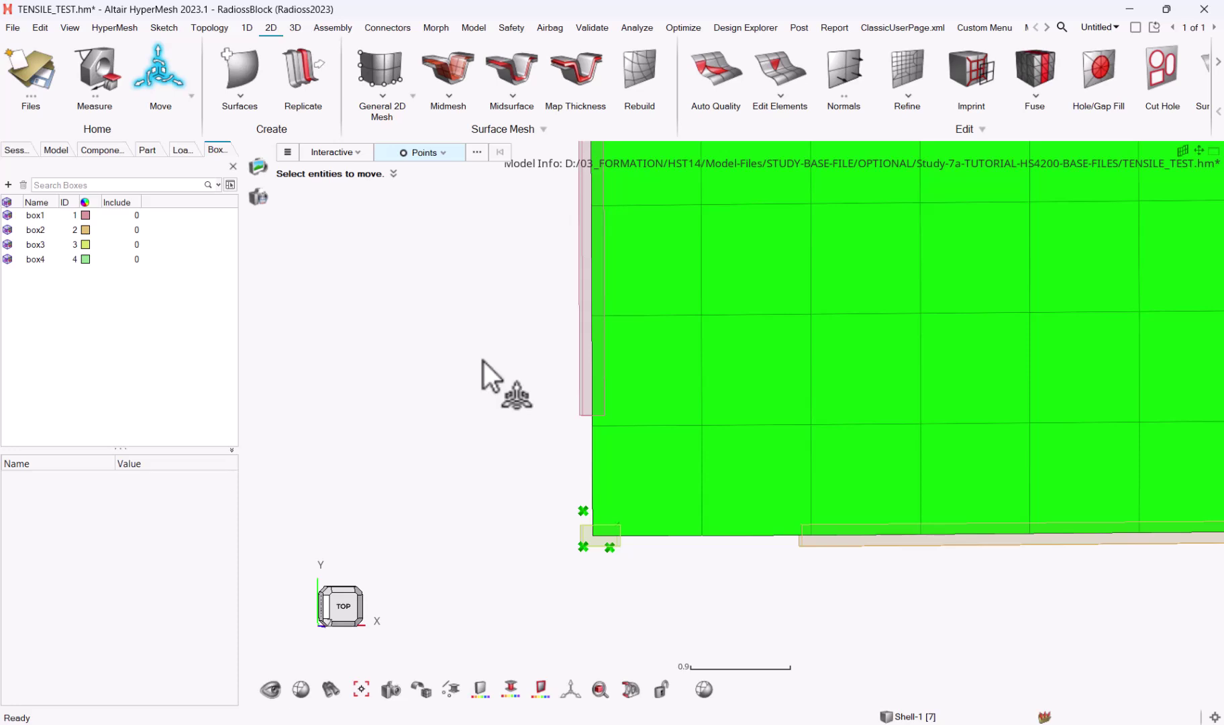
Redefine corner 2 of box1 by picking the moved point near the mesh's lower-left corner, at about X -100.1, Y 0.24
{"action": "left_click", "coordinate": [39, 215]}
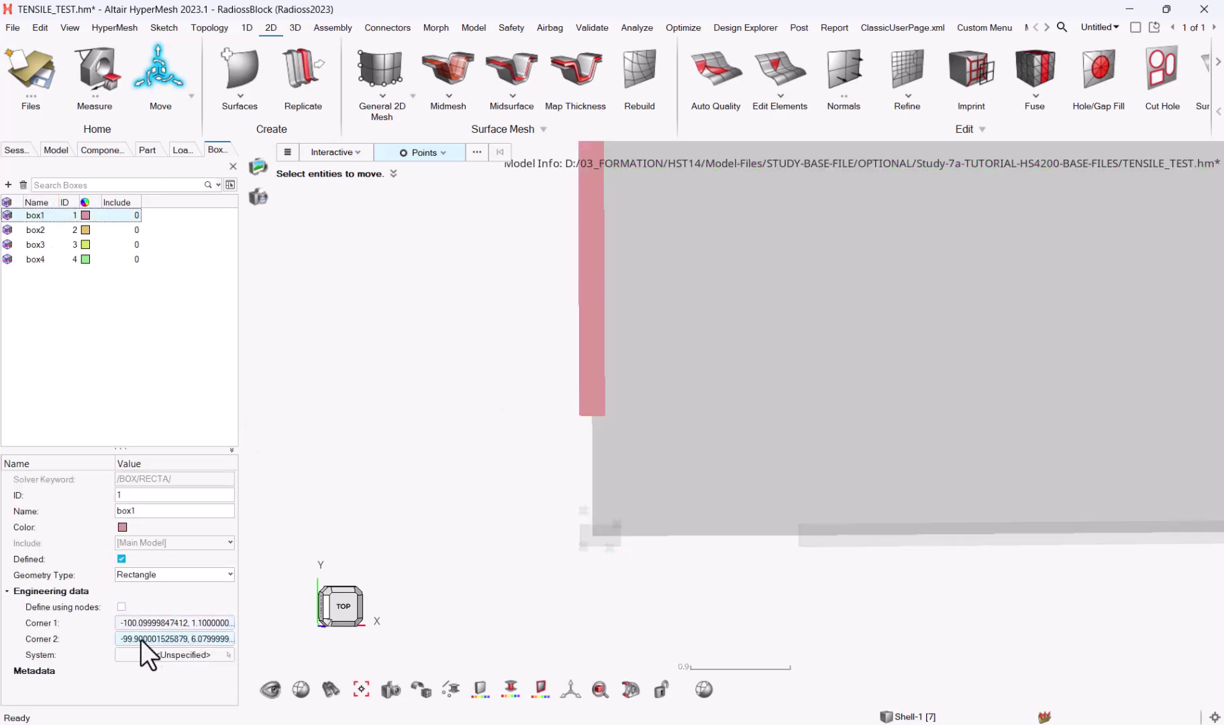
{"action": "left_click", "coordinate": [121, 639]}
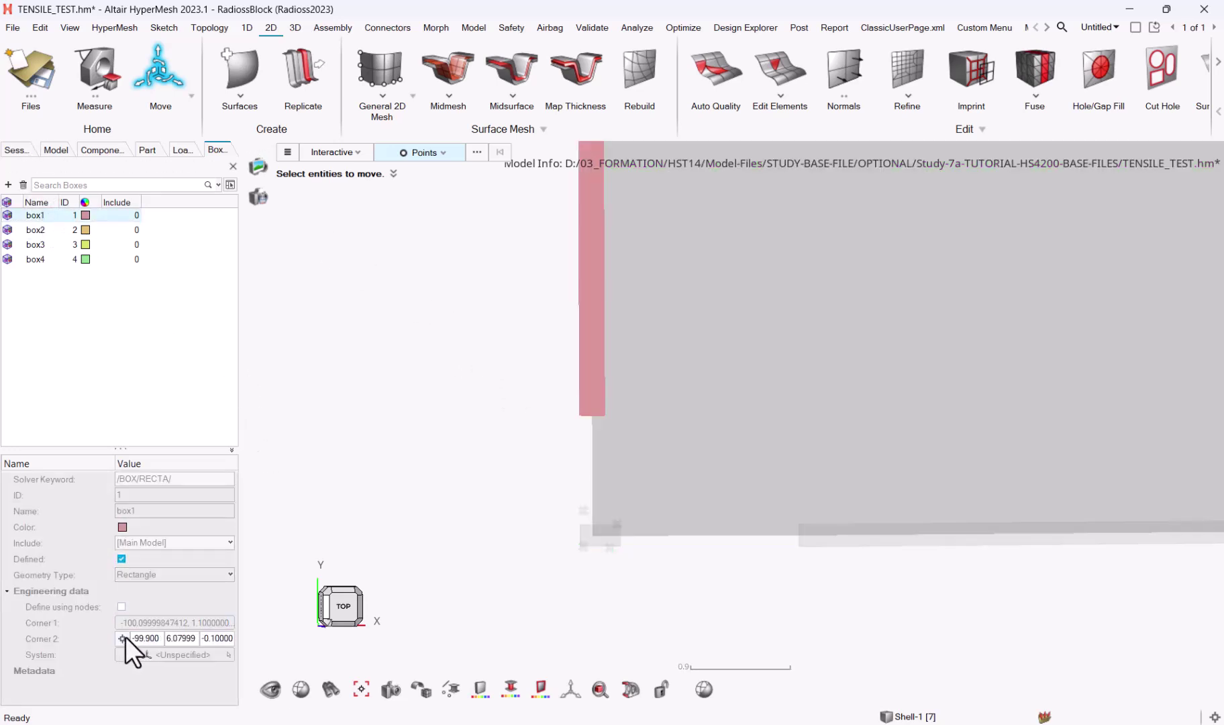
{"action": "left_click", "coordinate": [591, 516]}
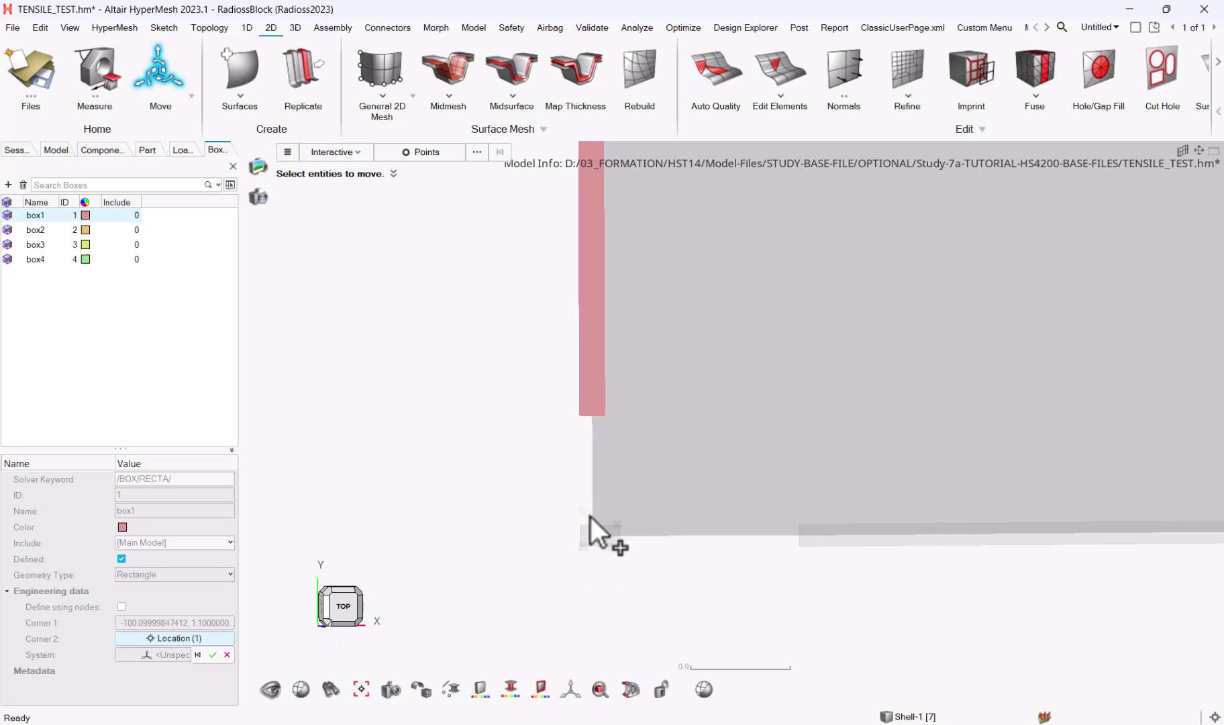
{"action": "left_click", "coordinate": [214, 654]}
{"action": "scroll", "coordinate": [463, 542], "scroll_direction": "down", "scroll_amount": 3}
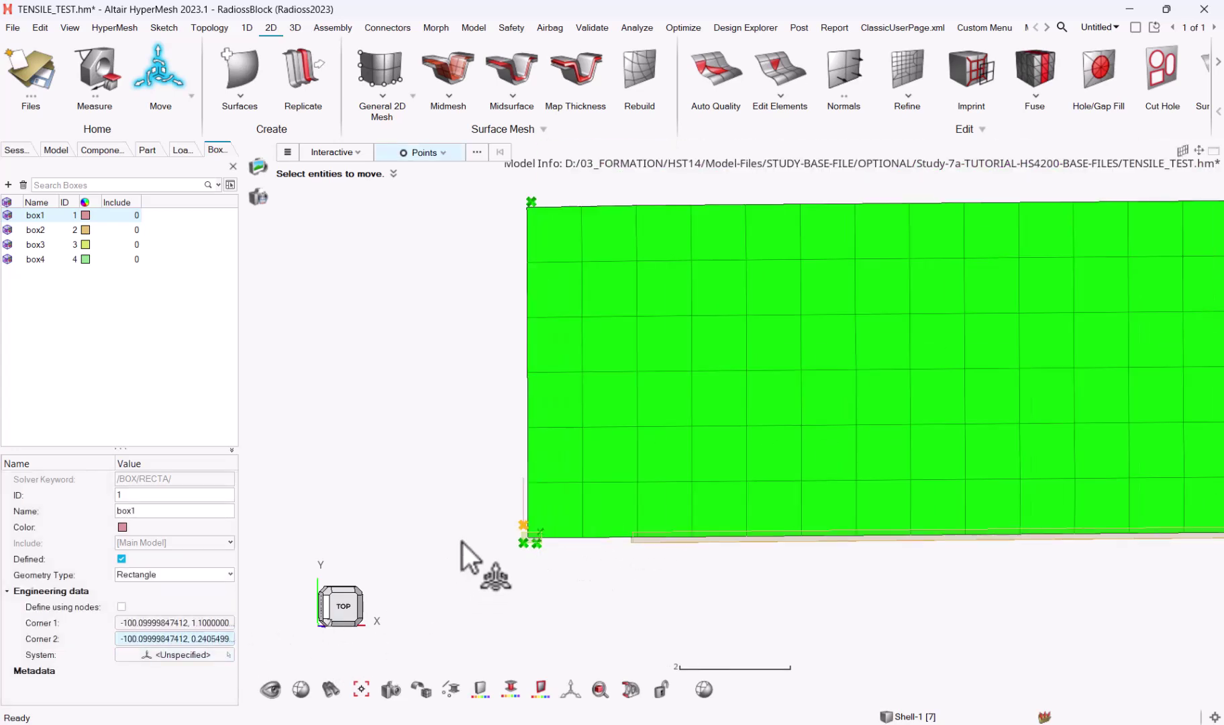
Redefine corner 1 of box1 by picking the point at the mesh's upper-left corner, at about X -99.9, Y 6.08
{"action": "left_click", "coordinate": [120, 623]}
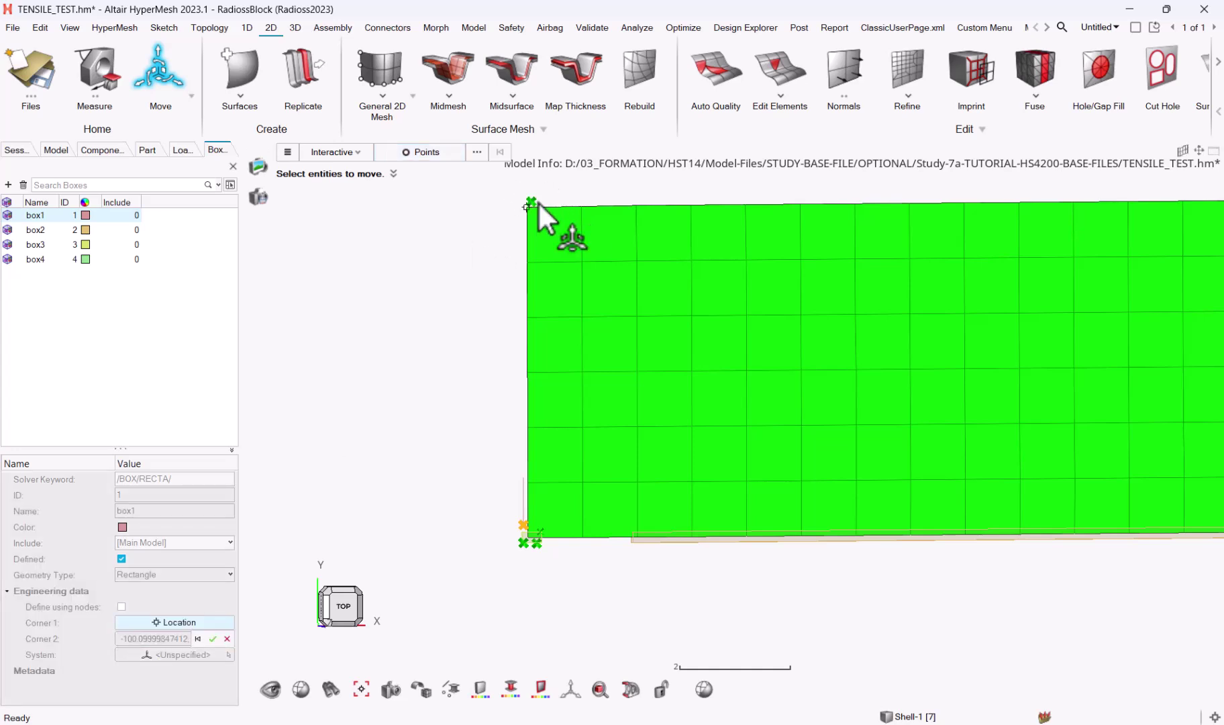
{"action": "scroll", "coordinate": [541, 205], "scroll_direction": "up", "scroll_amount": 5}
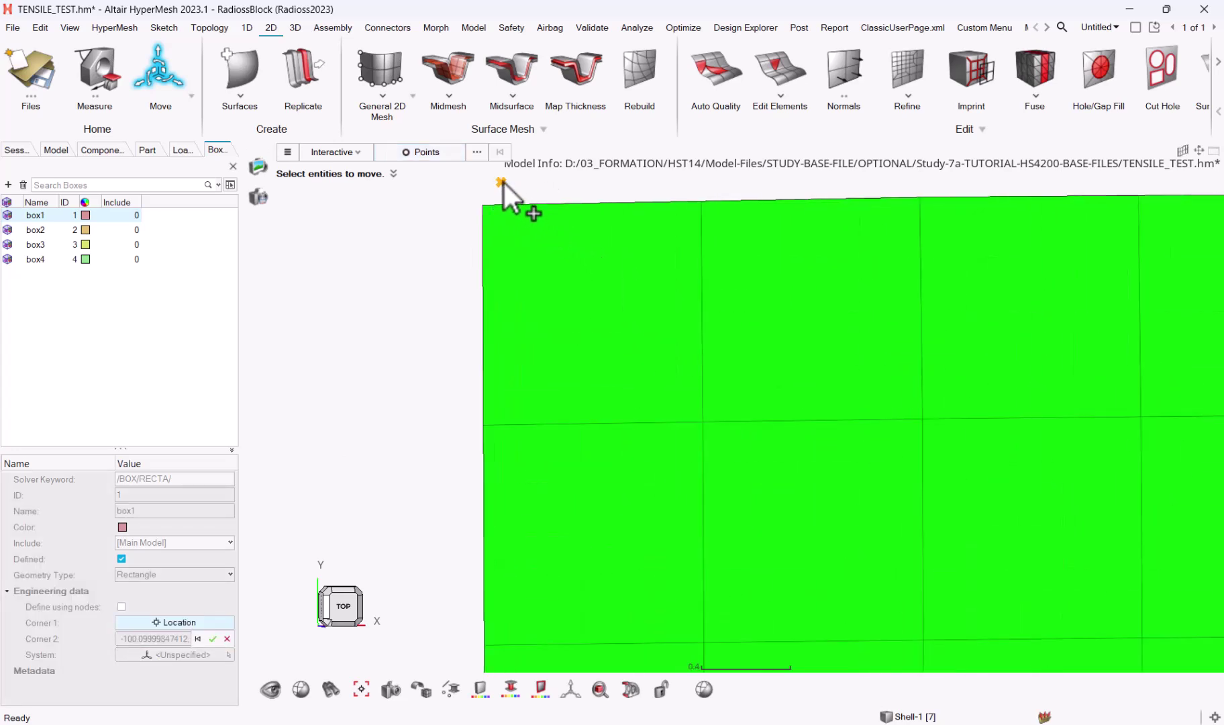
{"action": "left_click", "coordinate": [501, 181]}
{"action": "left_click", "coordinate": [213, 639]}
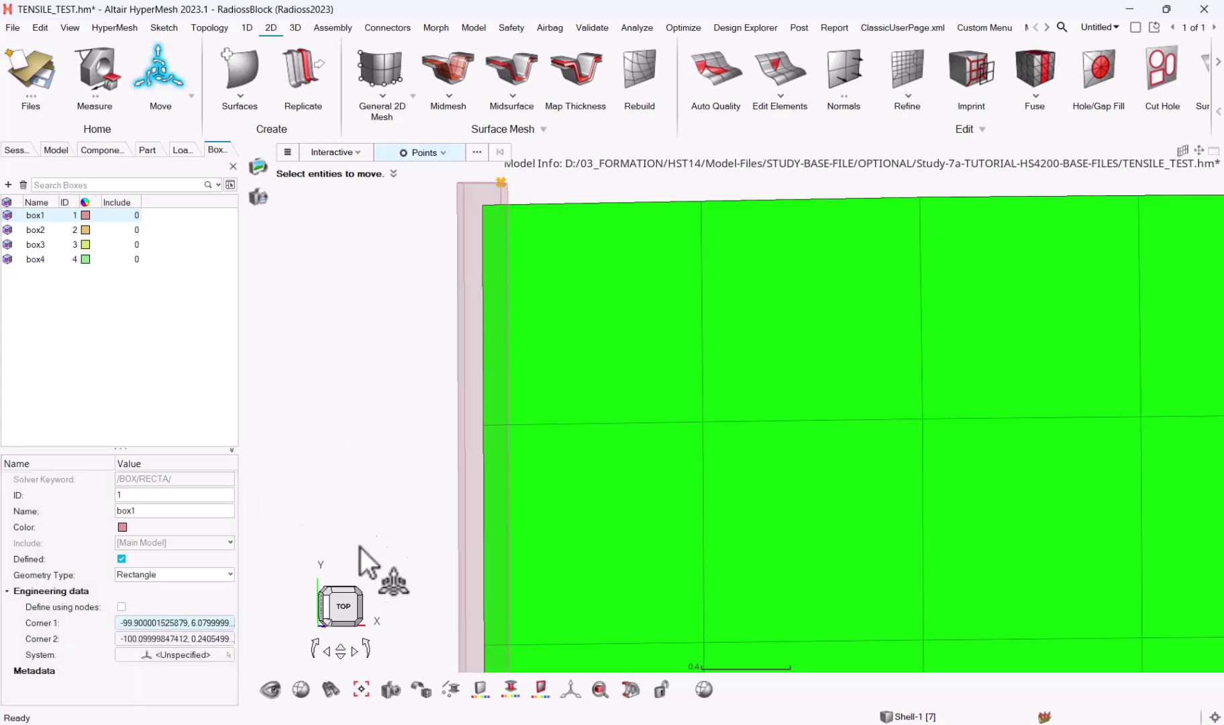
{"action": "scroll", "coordinate": [363, 560], "scroll_direction": "down", "scroll_amount": 5}
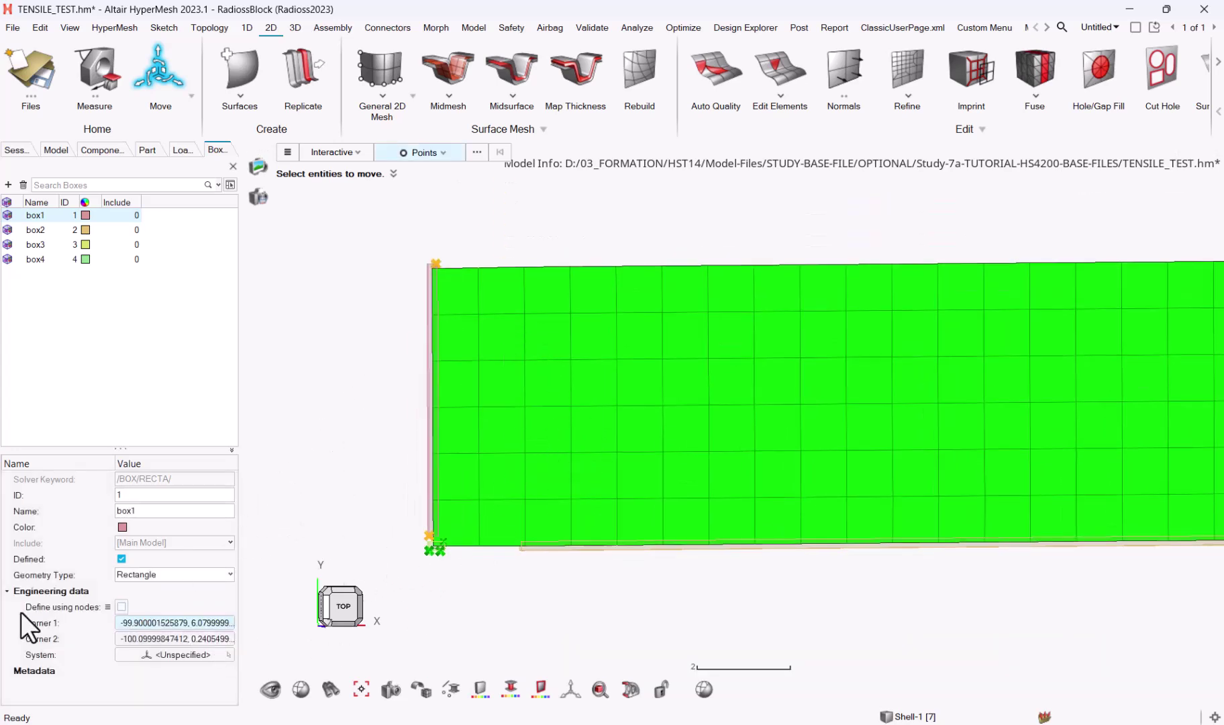
Review box2 and redefine its corner 1 with the moved start point near the lower-left mesh corner, at about X -99.83, Y -0.1
{"action": "left_click", "coordinate": [39, 234]}
{"action": "right_click", "coordinate": [38, 232]}
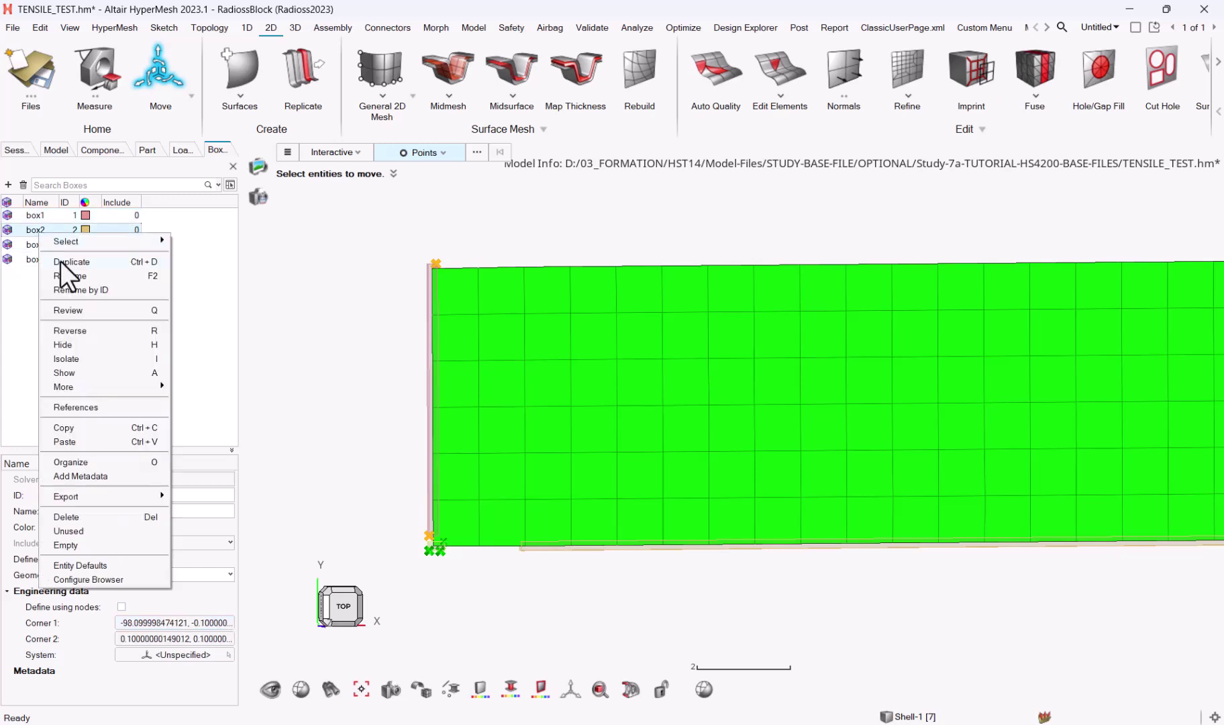
{"action": "left_click", "coordinate": [76, 313]}
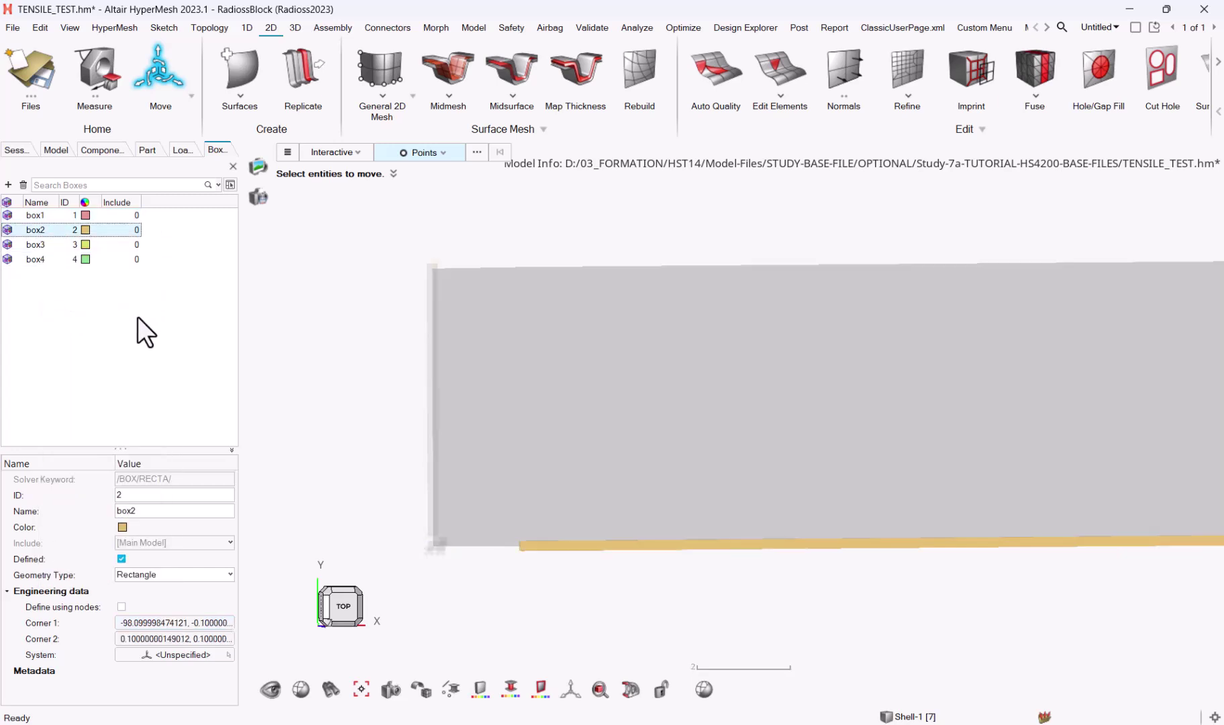
{"action": "left_click", "coordinate": [154, 283]}
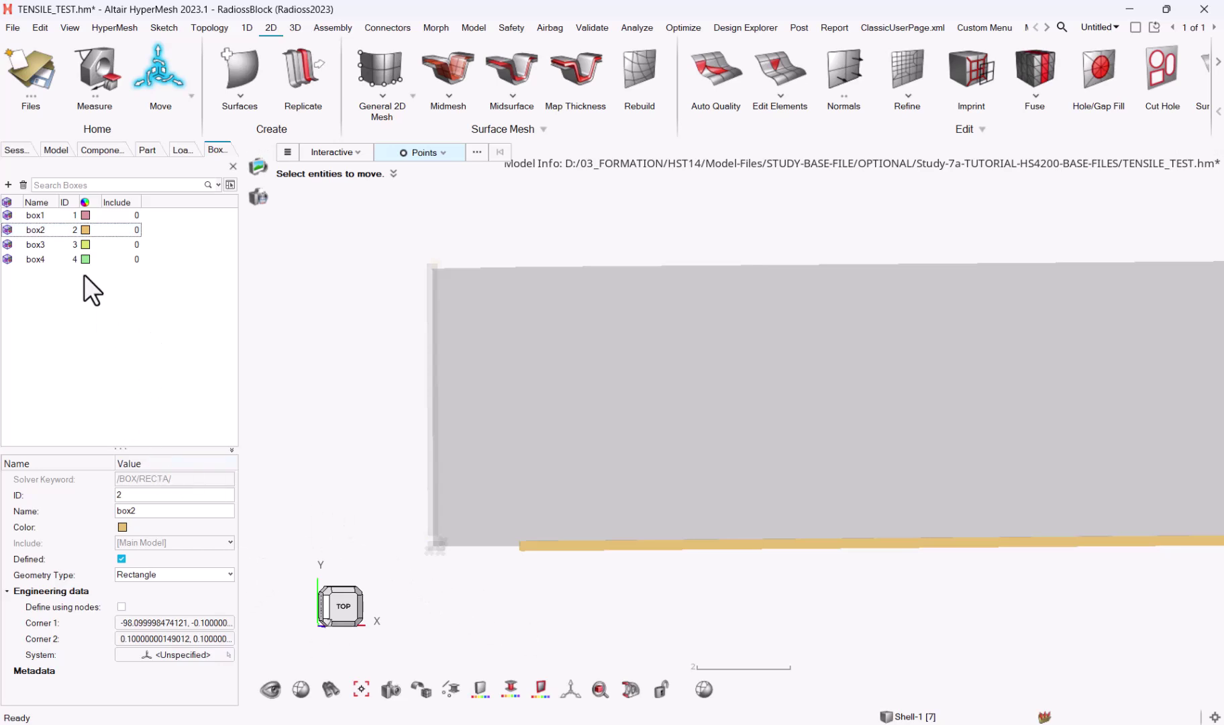
{"action": "left_click", "coordinate": [122, 622]}
{"action": "scroll", "coordinate": [403, 549], "scroll_direction": "up", "scroll_amount": 5}
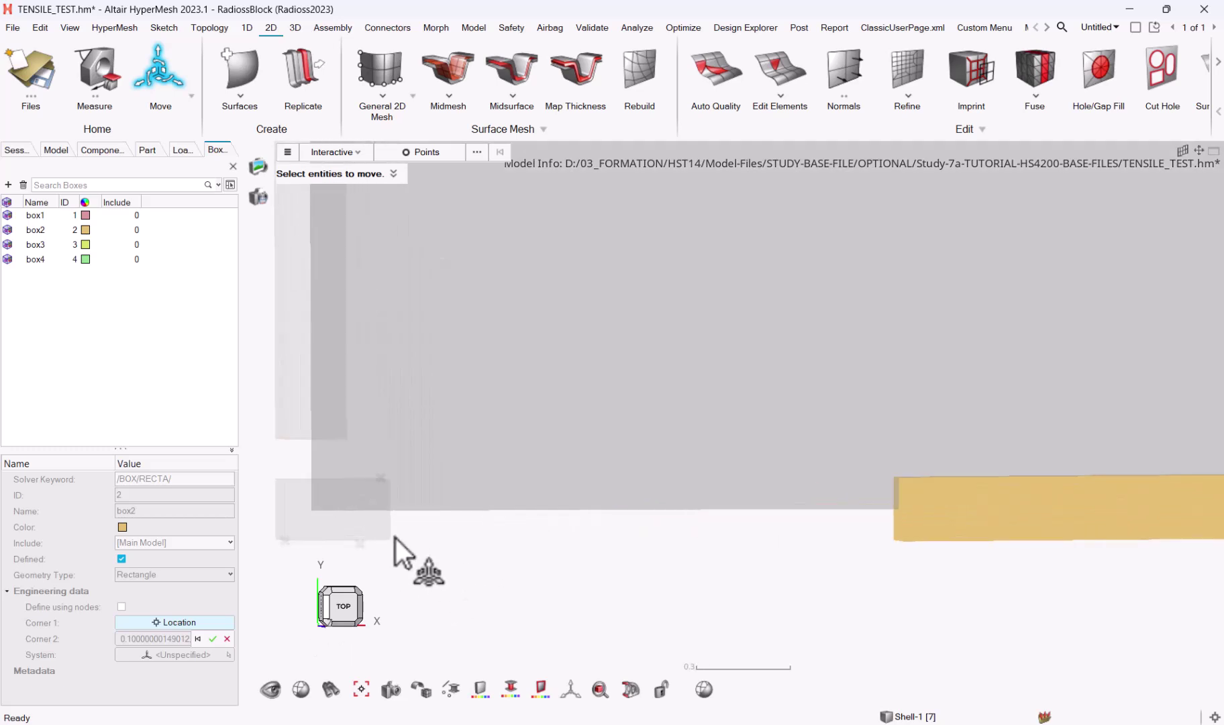
{"action": "left_click", "coordinate": [360, 546]}
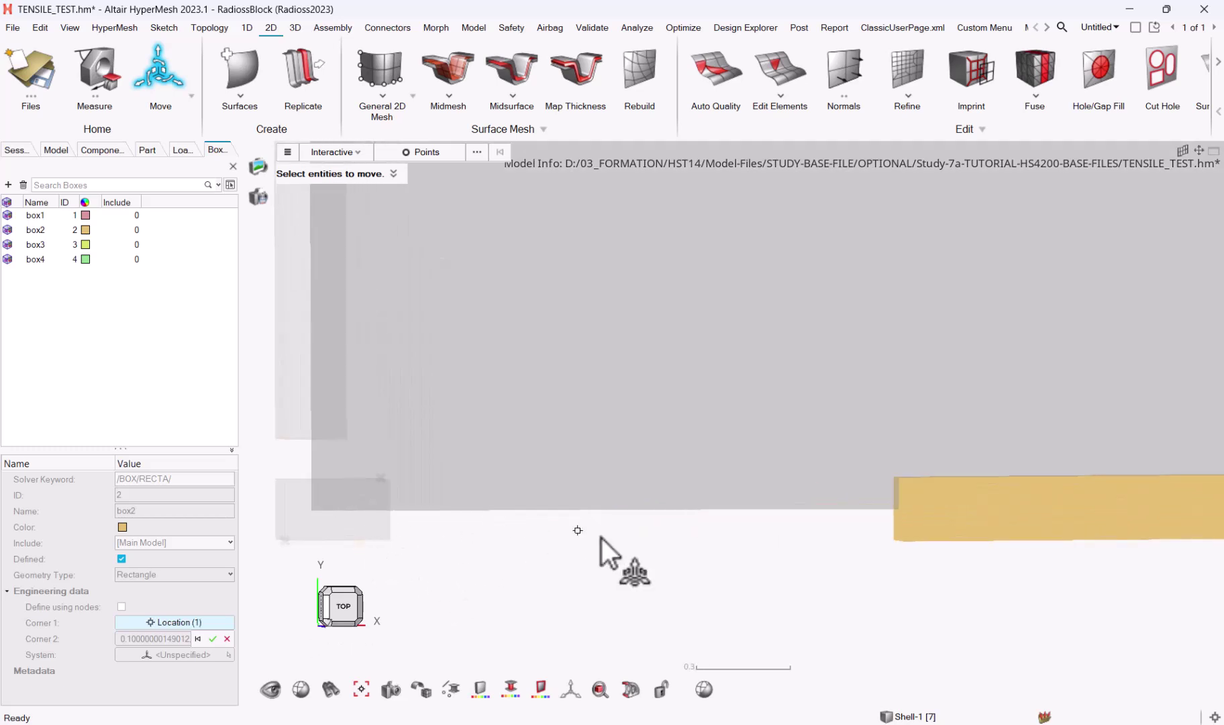
{"action": "left_click", "coordinate": [213, 638]}
{"action": "scroll", "coordinate": [608, 573], "scroll_direction": "down", "scroll_amount": 10}
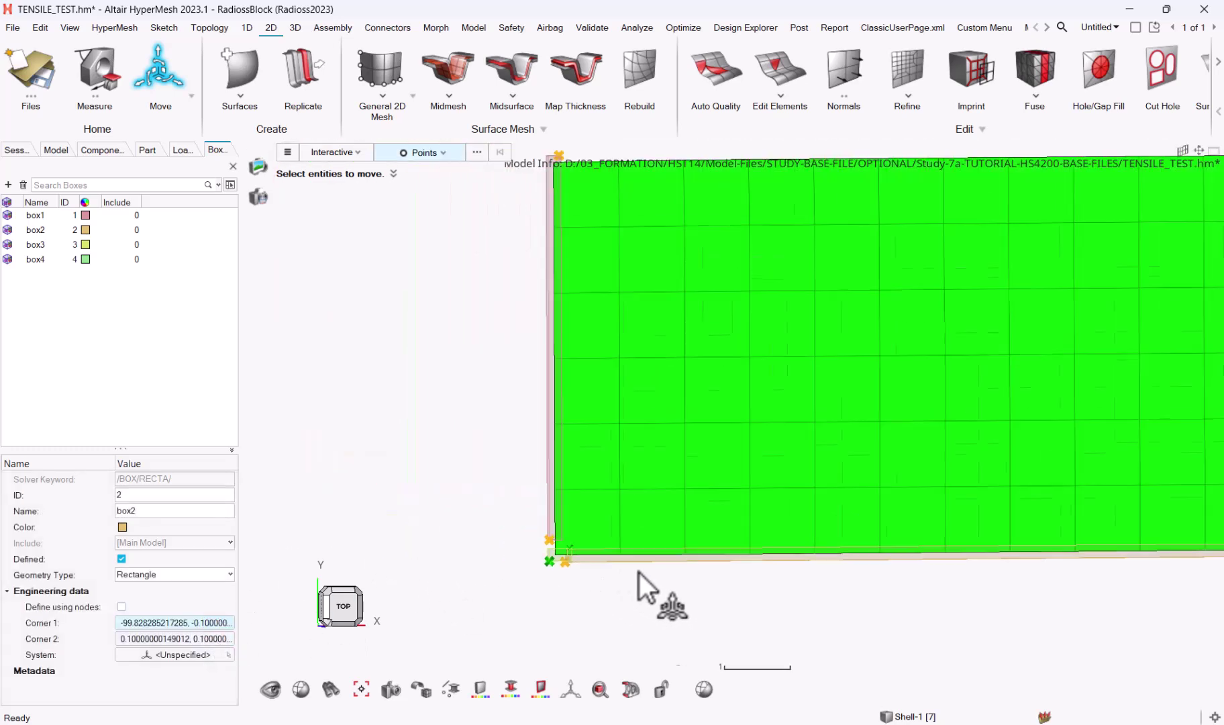
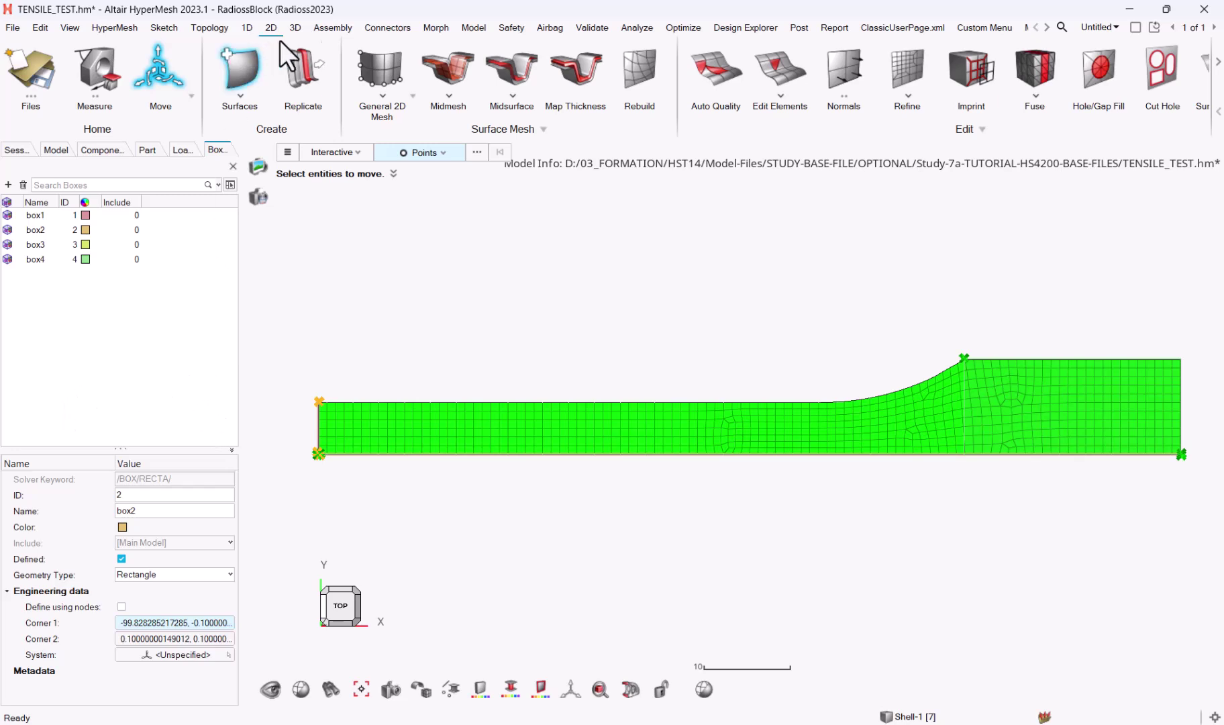
Show the model's subsystems and create a new subsystem named 2mm
{"action": "left_click", "coordinate": [341, 28]}
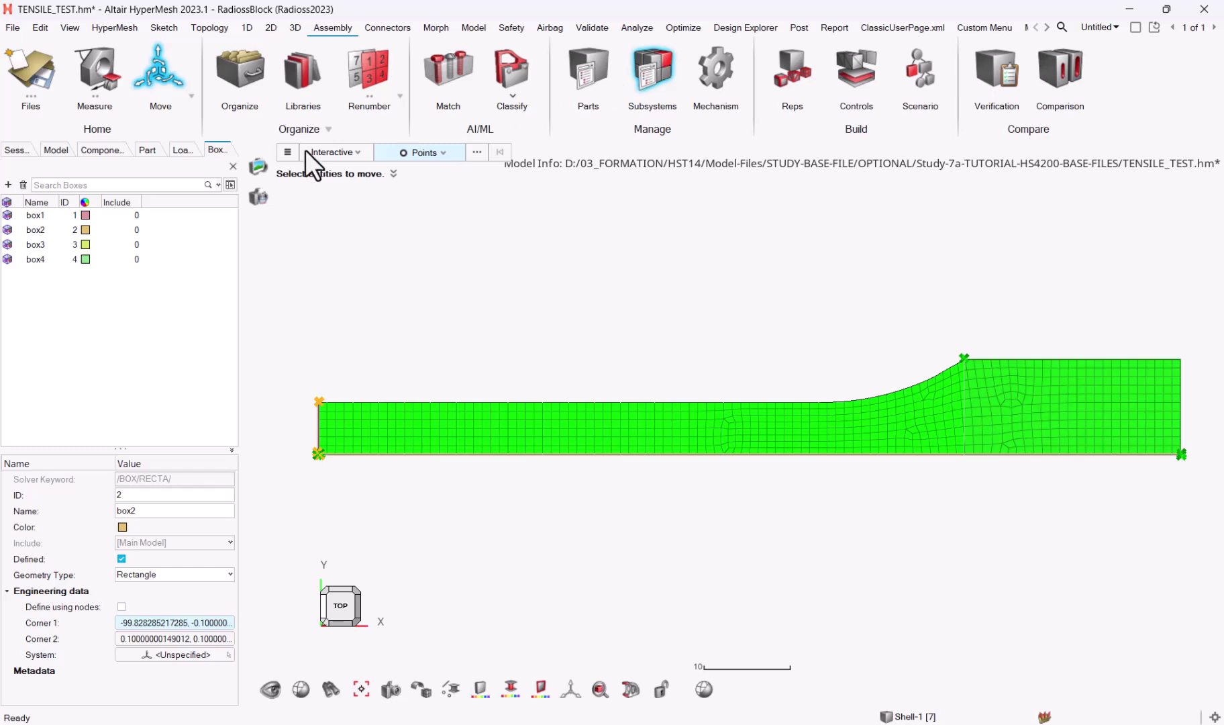
{"action": "left_click", "coordinate": [652, 71]}
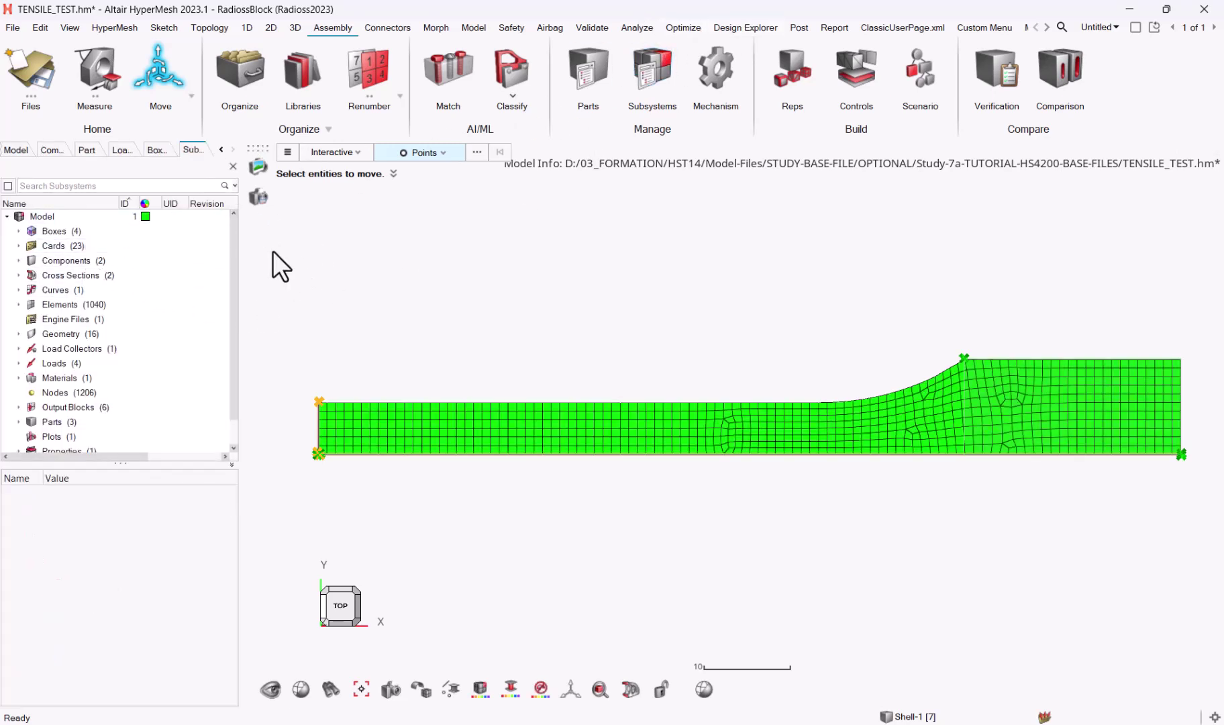
{"action": "right_click", "coordinate": [214, 260]}
{"action": "mouse_move", "coordinate": [258, 271]}
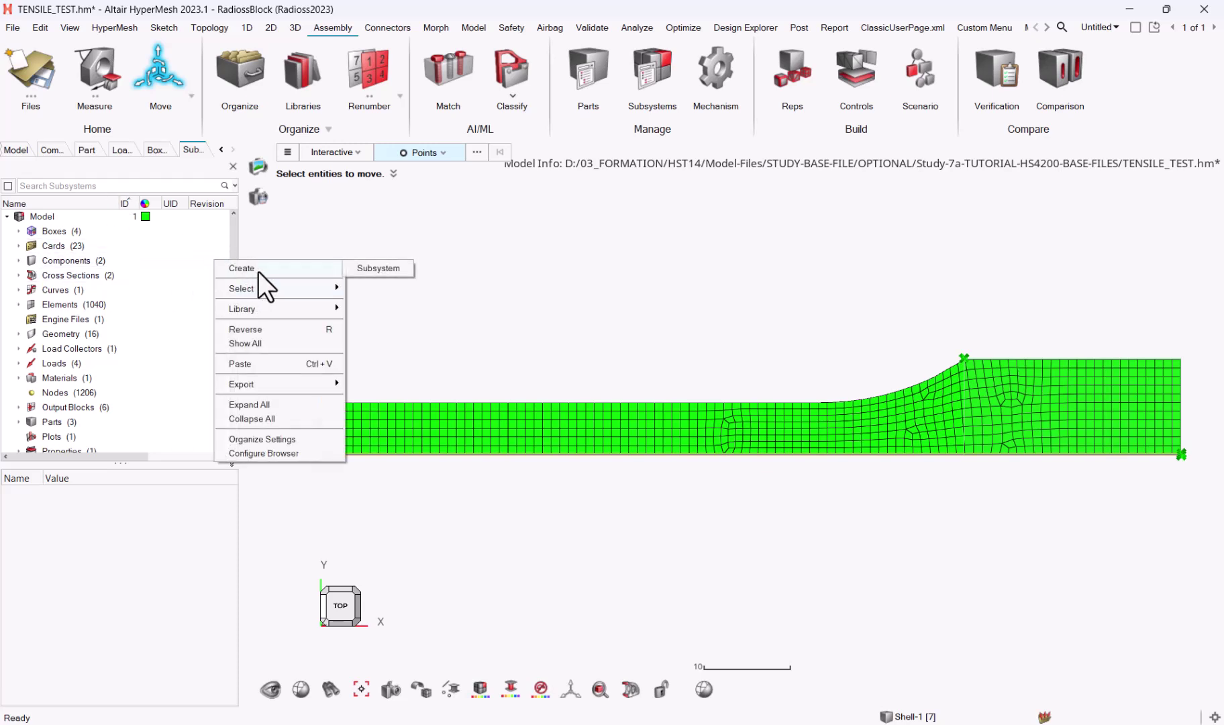
{"action": "left_click", "coordinate": [384, 269]}
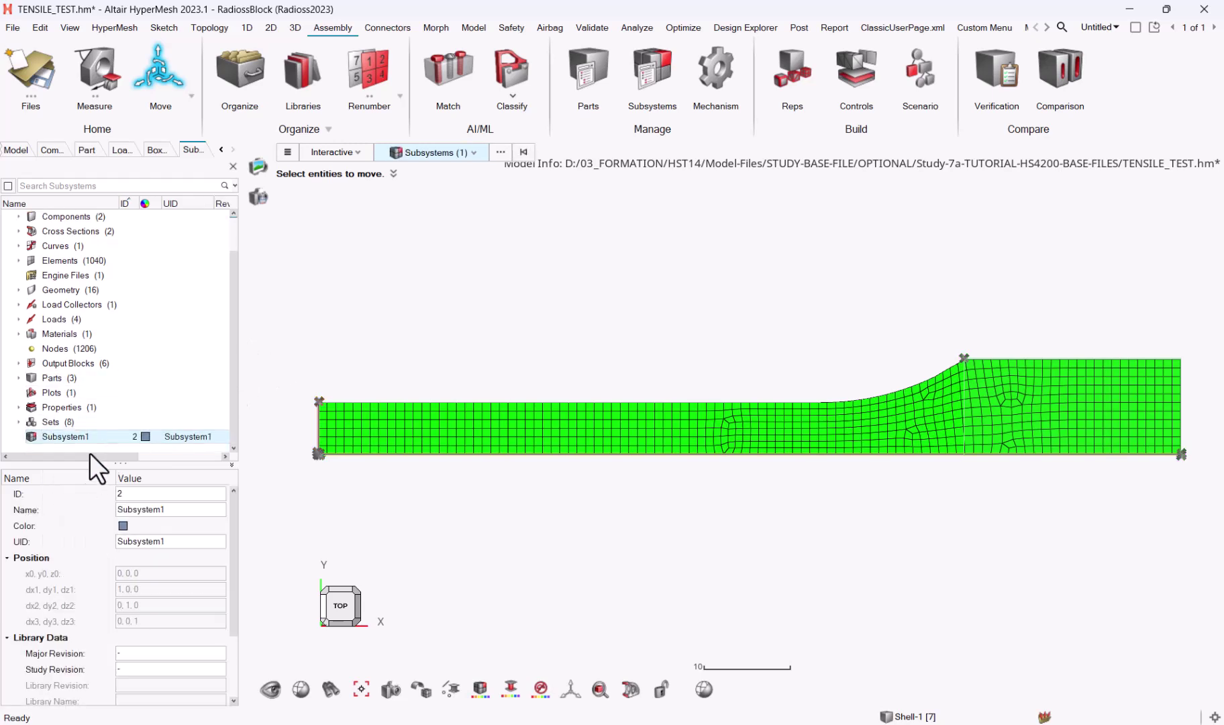
{"action": "left_click", "coordinate": [171, 510]}
{"action": "type", "text": "2mm"}
{"action": "key", "text": "Return"}
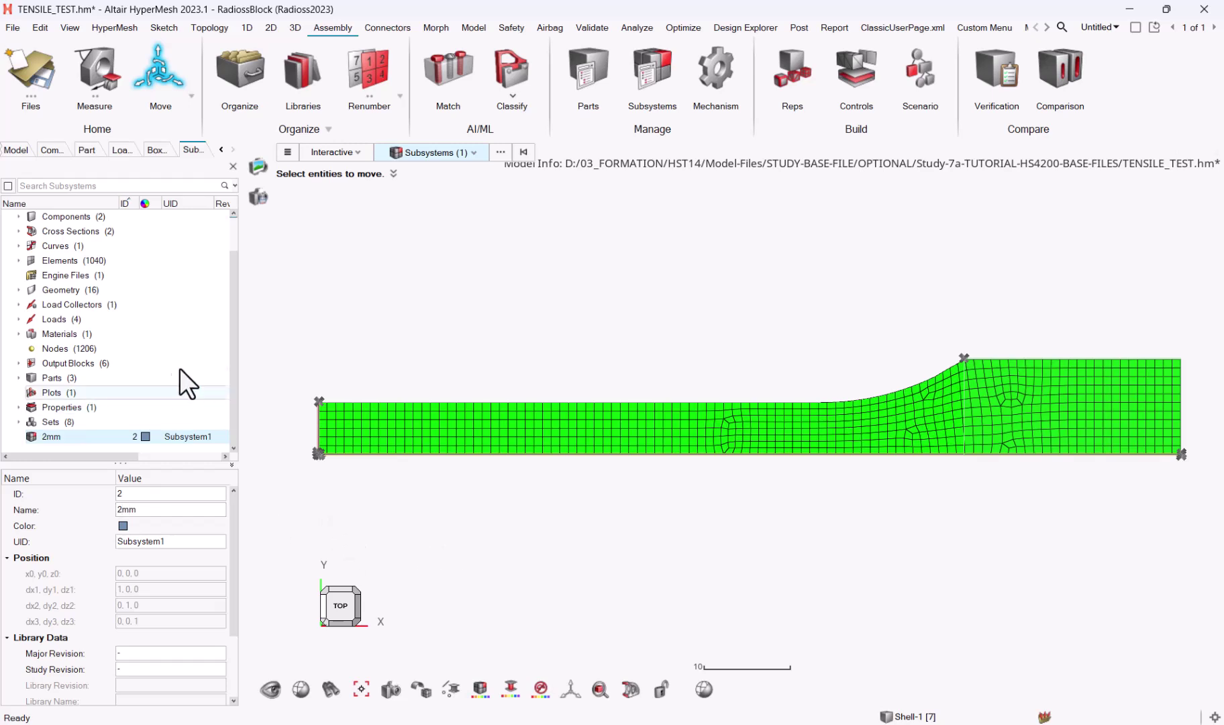
Create a second subsystem named 1mm
{"action": "right_click", "coordinate": [215, 365]}
{"action": "mouse_move", "coordinate": [274, 376]}
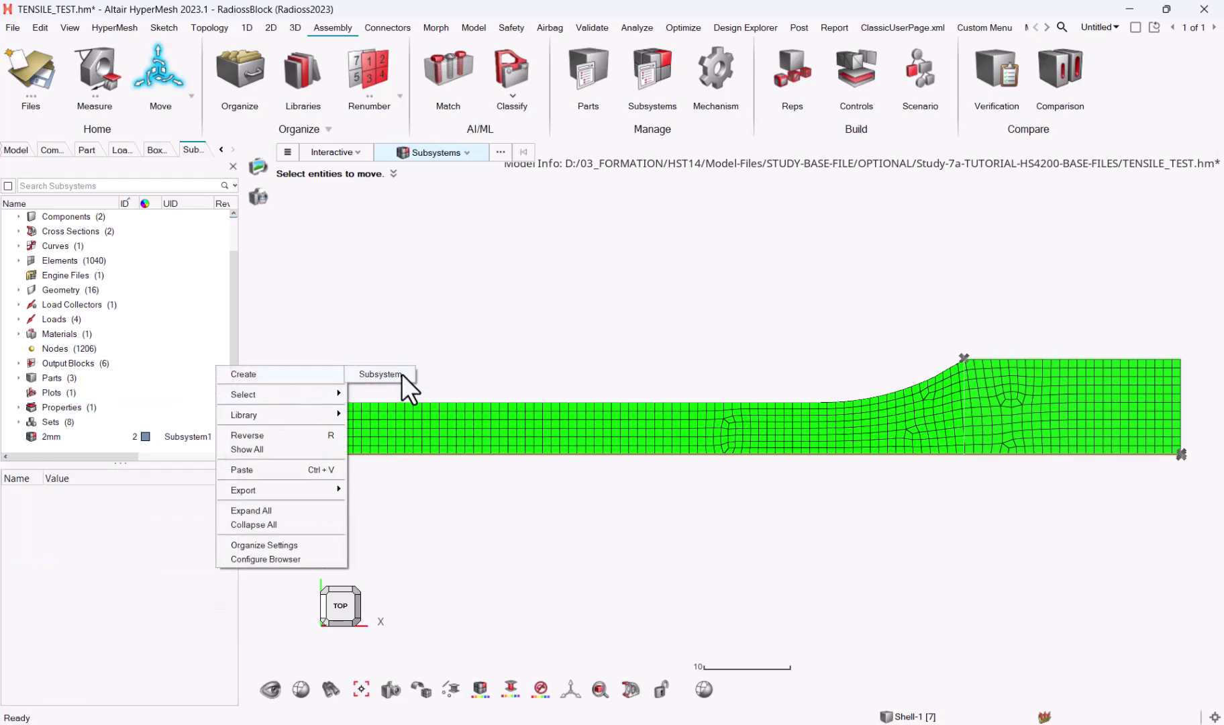
{"action": "left_click", "coordinate": [380, 374]}
{"action": "type", "text": "1mm"}
{"action": "key", "text": "Return"}
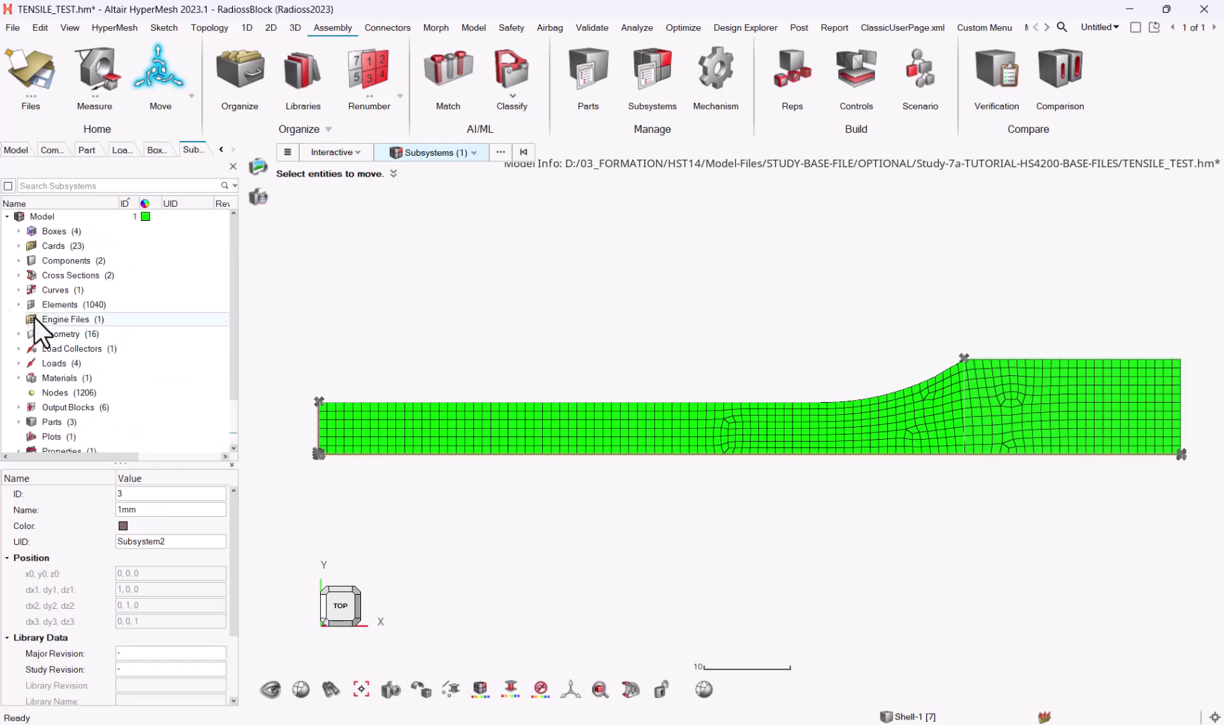
Check the component and part folders of the model and configure the Subsystems browser to show entities under subfolders
{"action": "left_click", "coordinate": [19, 260]}
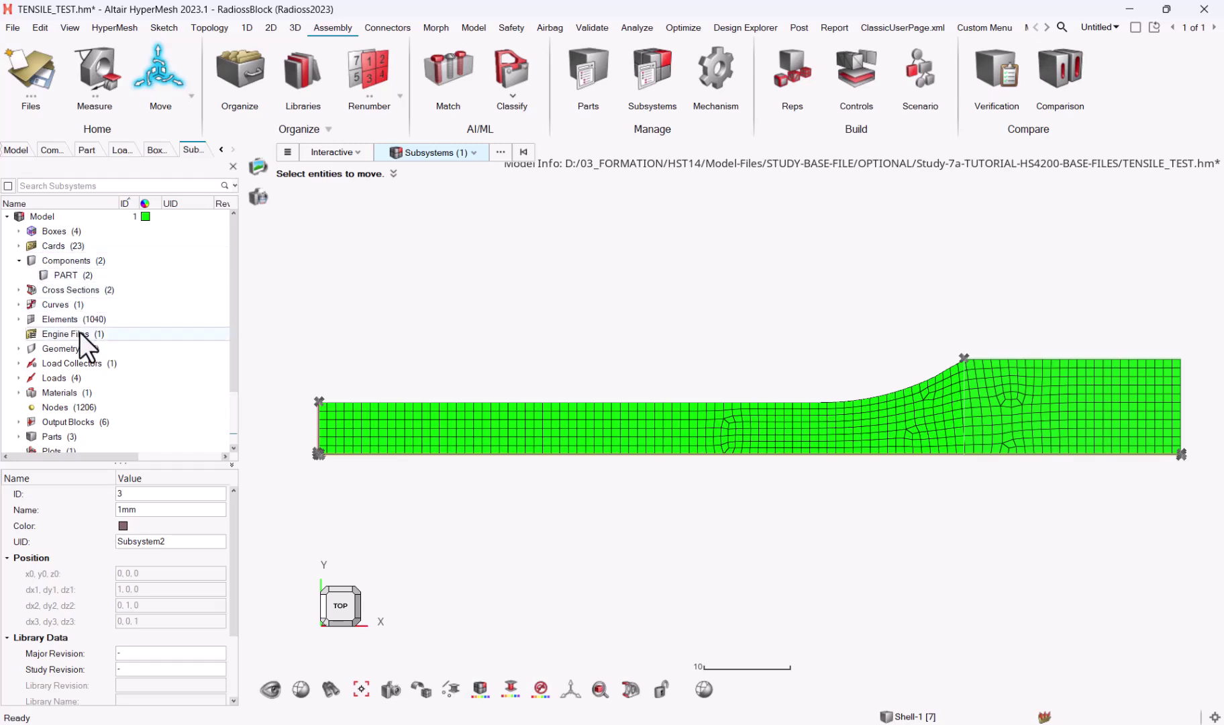
{"action": "scroll", "coordinate": [79, 331], "scroll_direction": "down", "scroll_amount": 2}
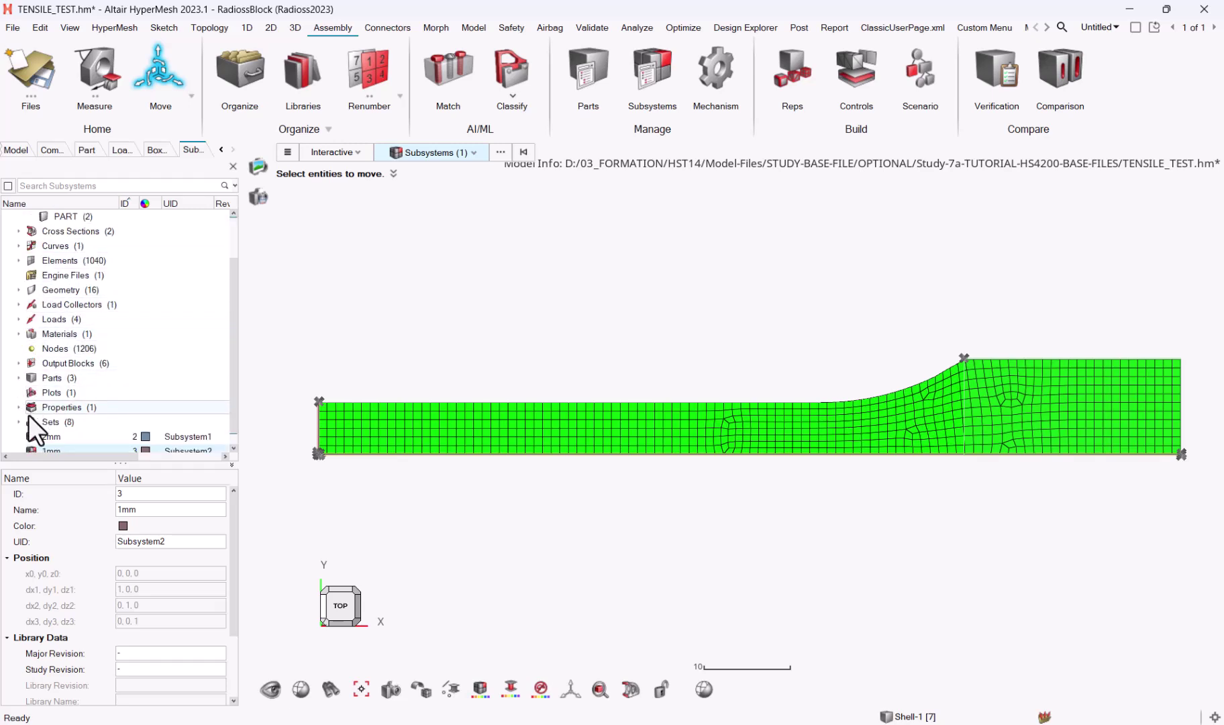
{"action": "left_click", "coordinate": [19, 378]}
{"action": "scroll", "coordinate": [122, 405], "scroll_direction": "down", "scroll_amount": 2}
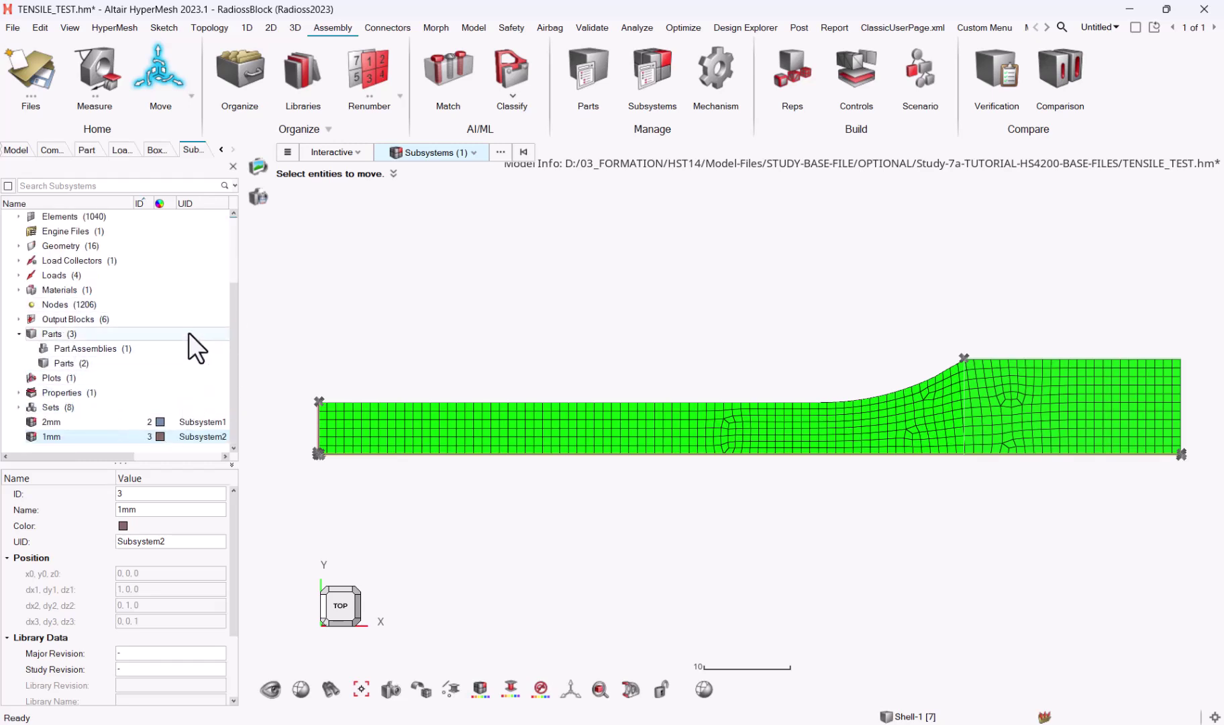
{"action": "right_click", "coordinate": [192, 265]}
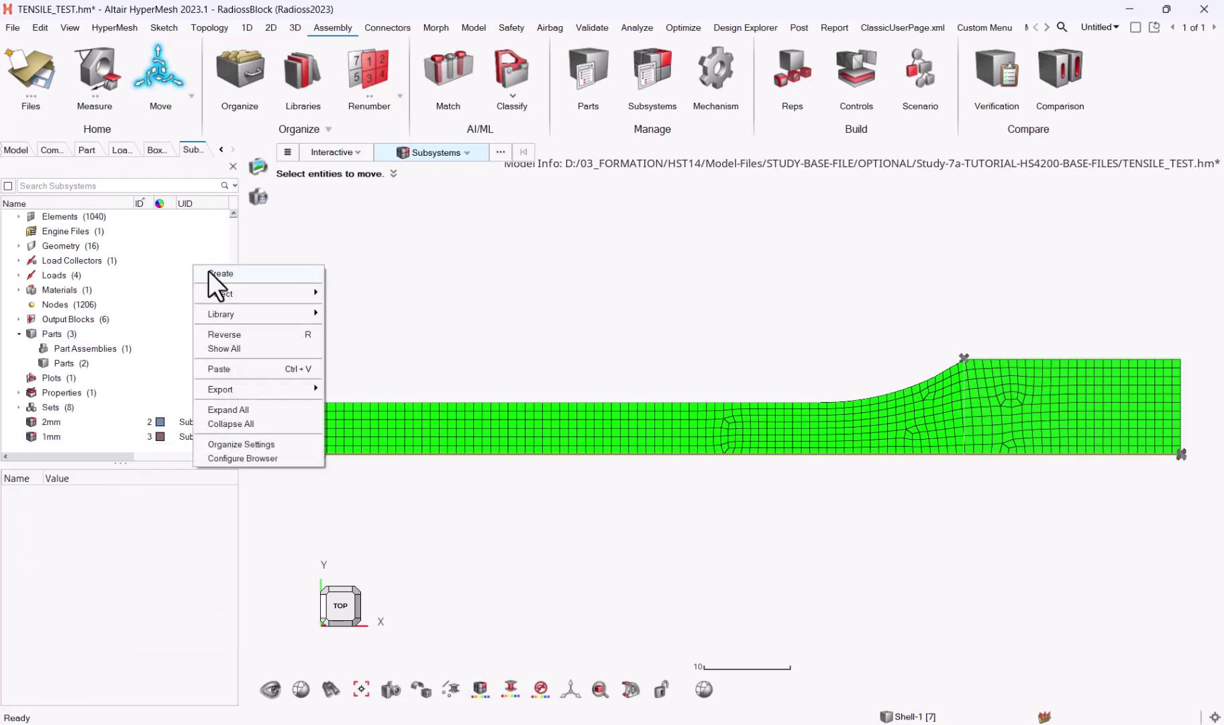
{"action": "left_click", "coordinate": [250, 459]}
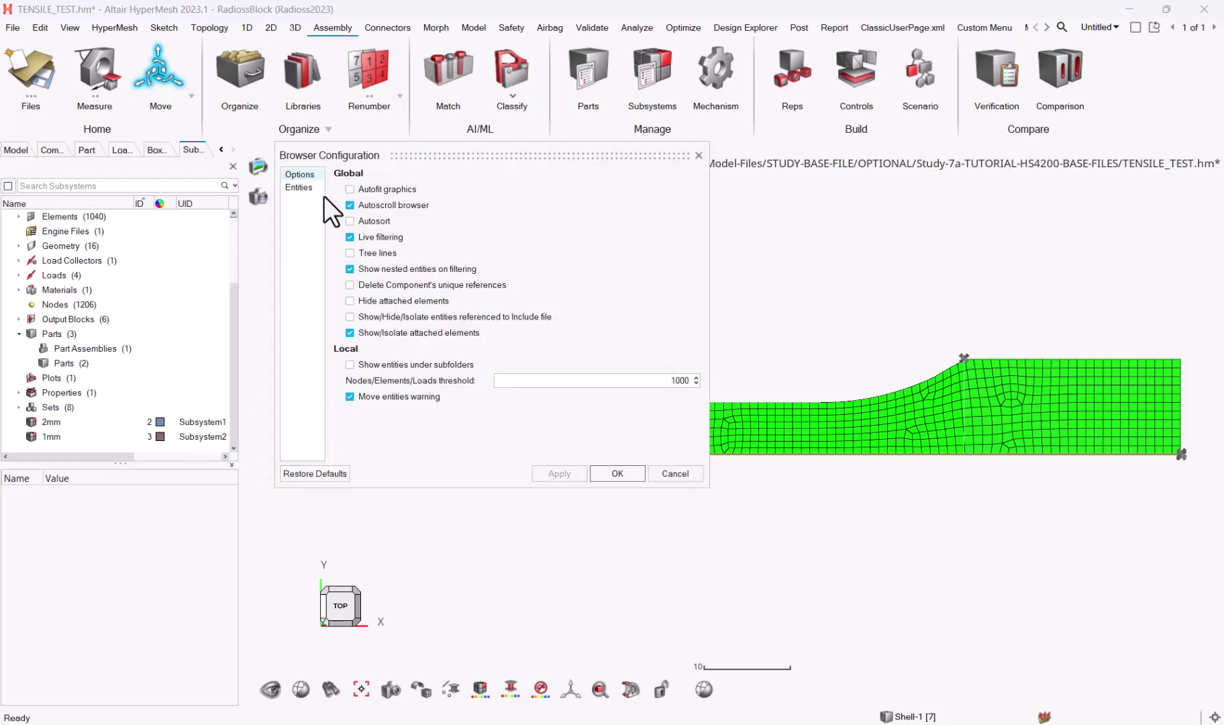
{"action": "left_click", "coordinate": [349, 364]}
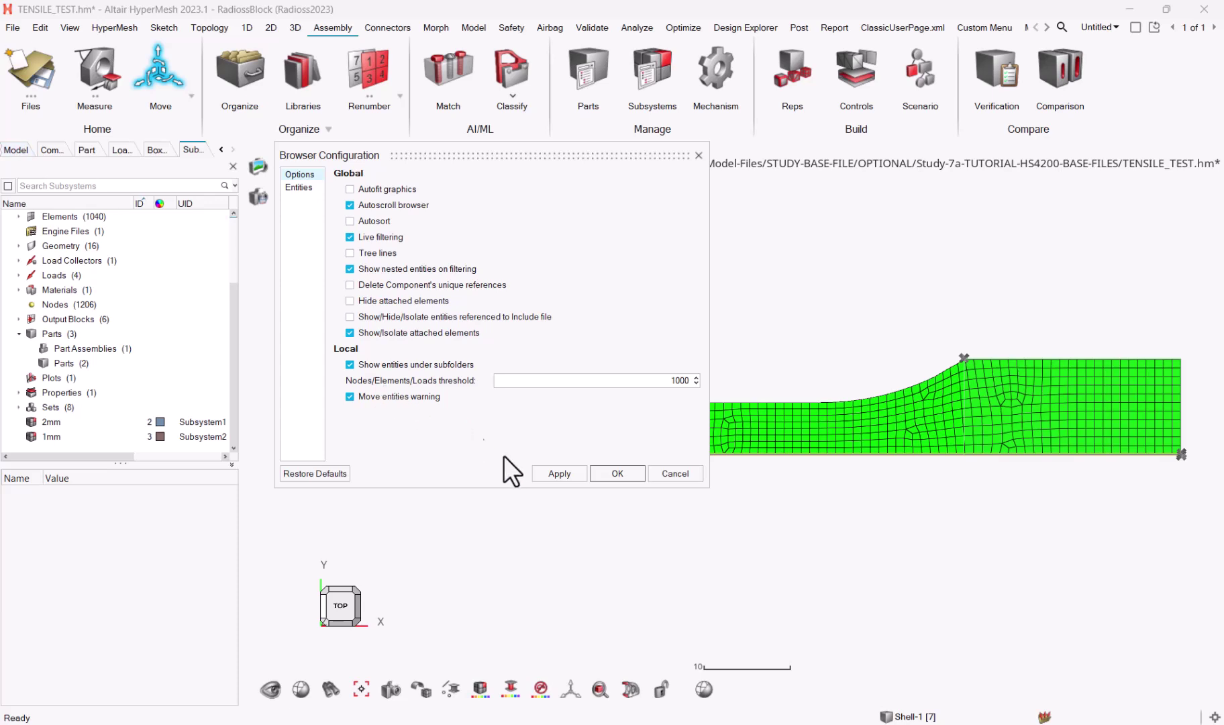
{"action": "left_click", "coordinate": [544, 473]}
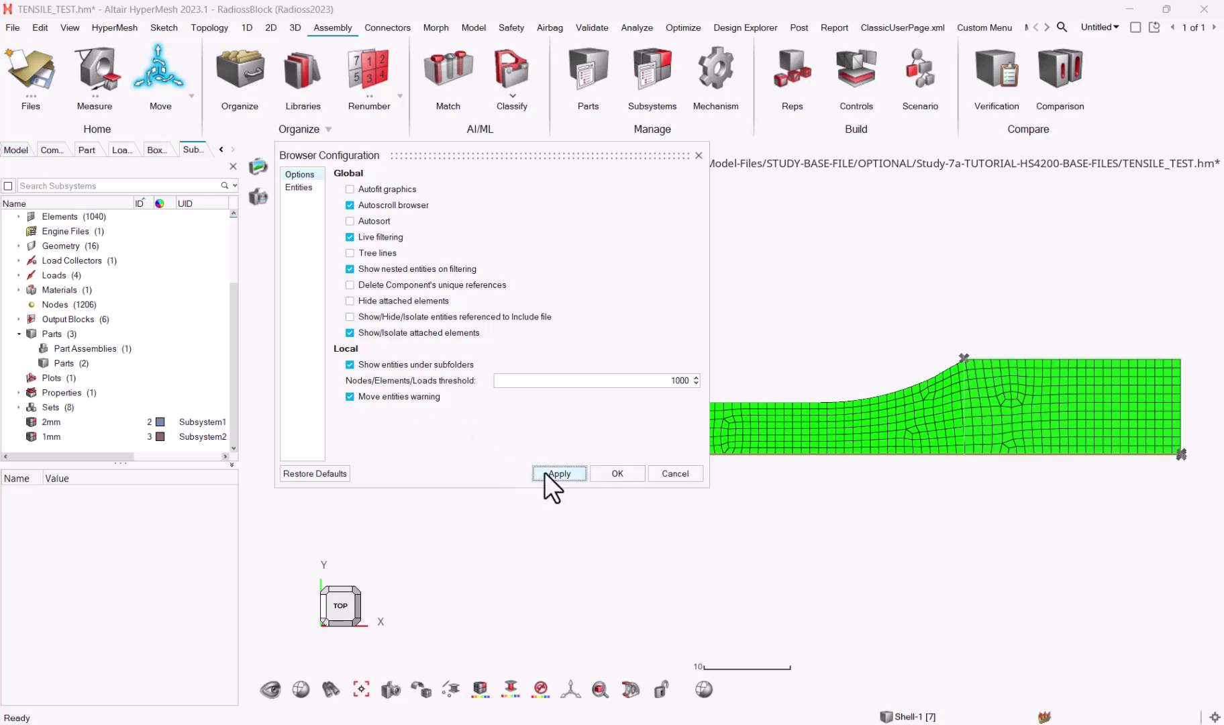
{"action": "left_click", "coordinate": [623, 475]}
{"action": "scroll", "coordinate": [235, 422], "scroll_direction": "down", "scroll_amount": 2}
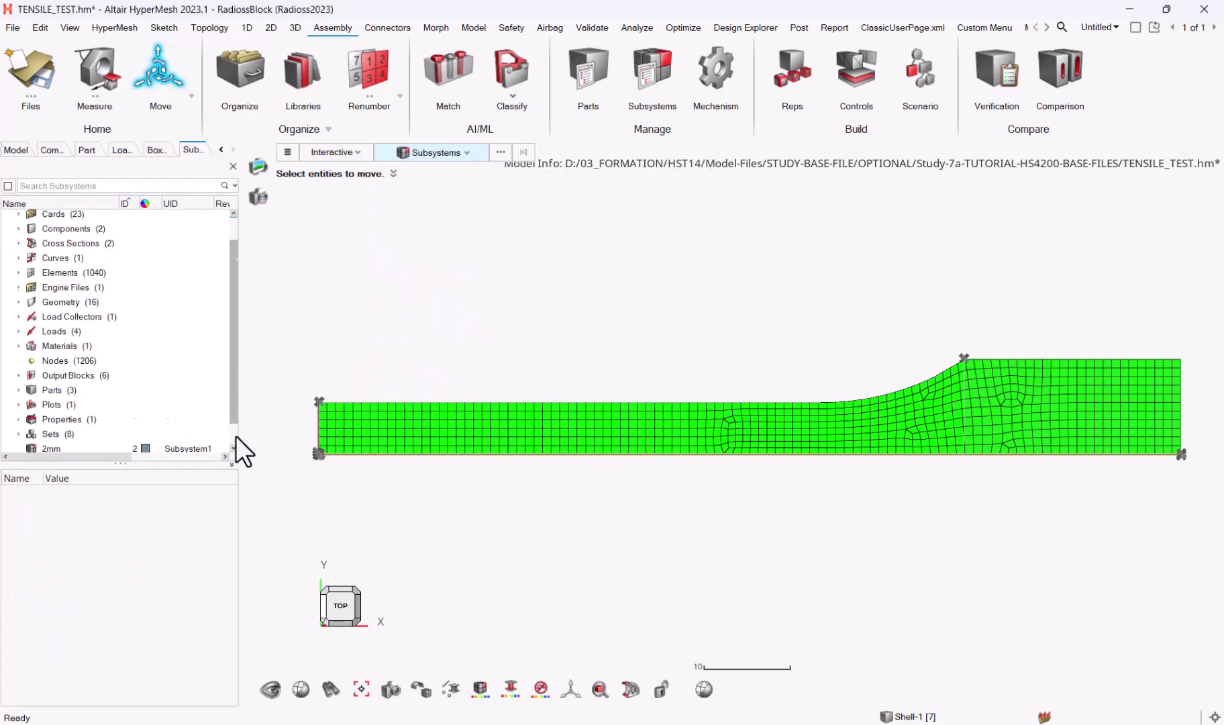
Set the organize settings so that moving components does not move their properties and materials
{"action": "left_click", "coordinate": [18, 363]}
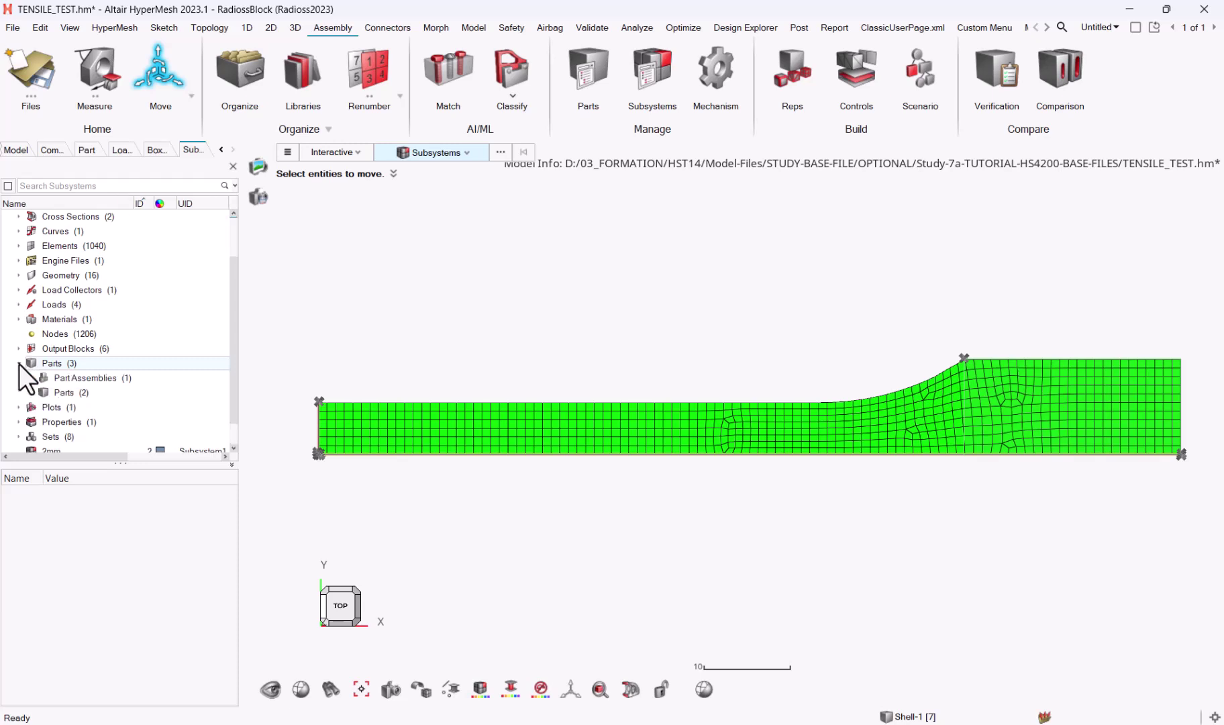
{"action": "right_click", "coordinate": [200, 303]}
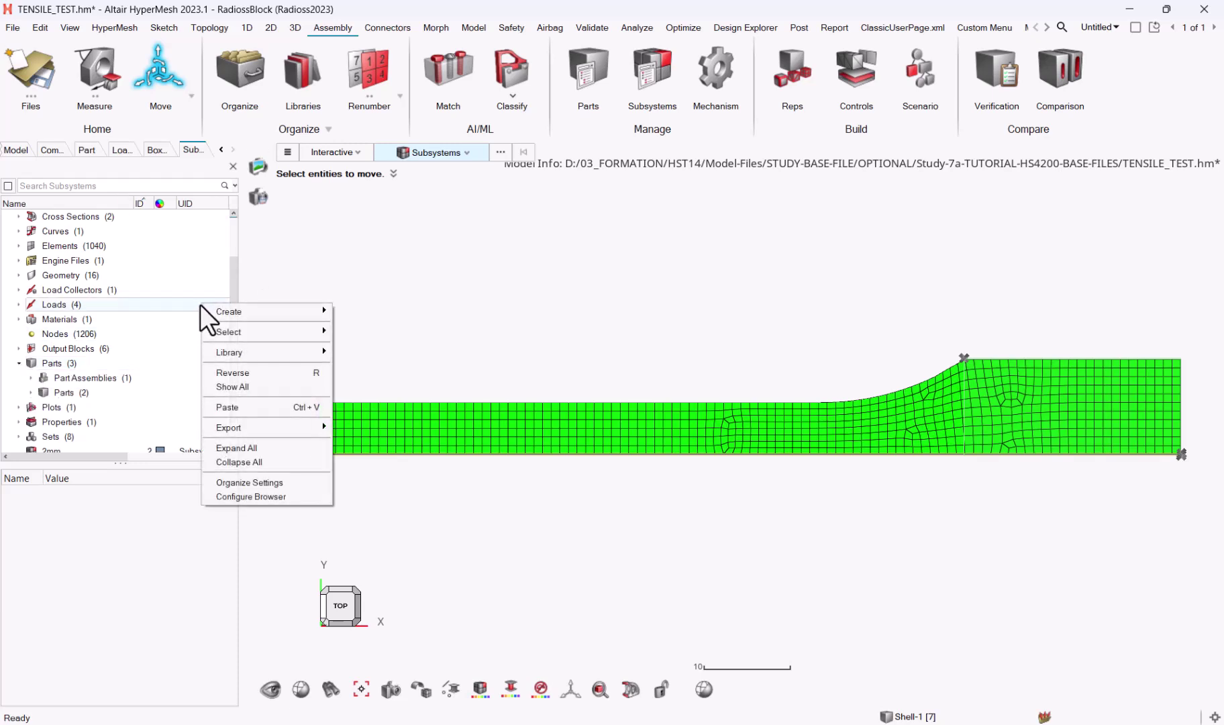
{"action": "left_click", "coordinate": [265, 483]}
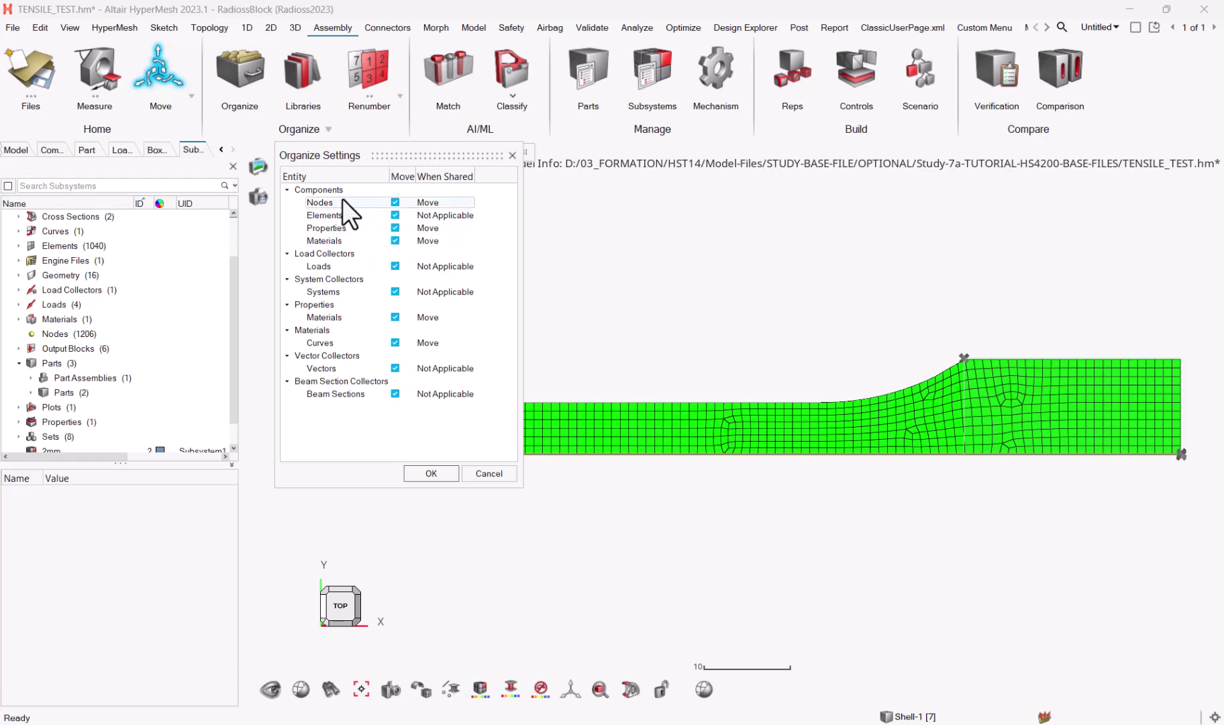
{"action": "left_click", "coordinate": [395, 229]}
{"action": "left_click", "coordinate": [395, 240]}
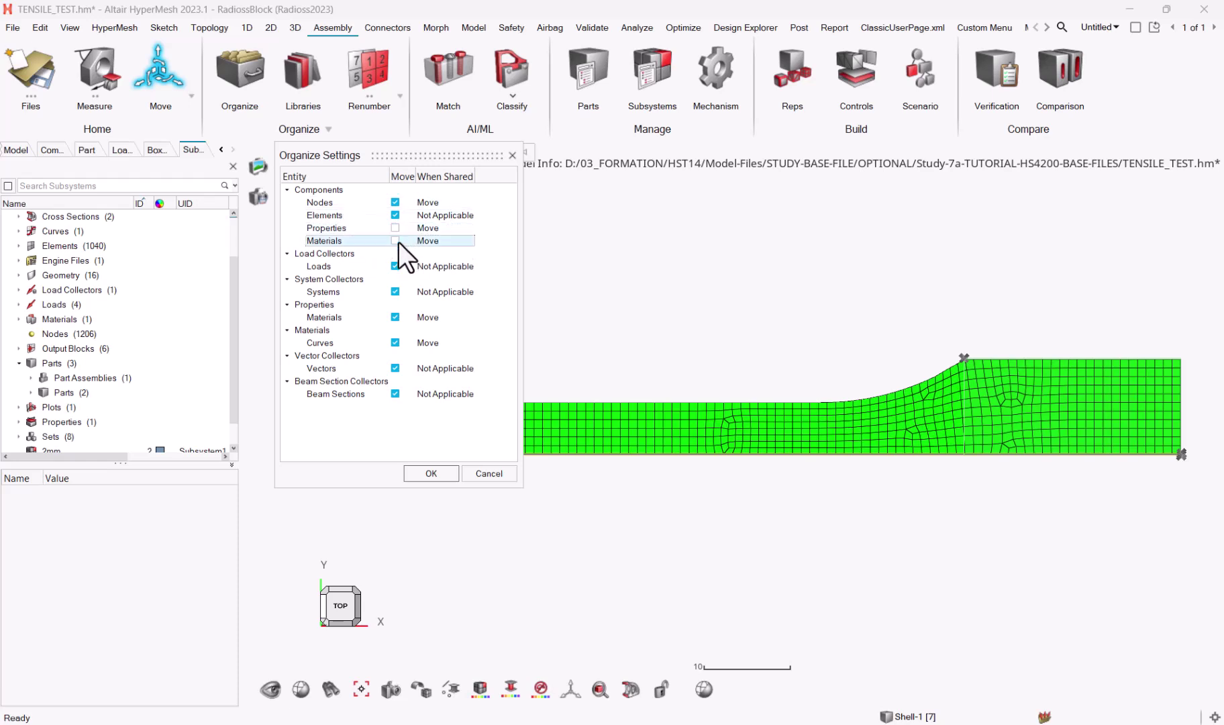
{"action": "left_click", "coordinate": [431, 473]}
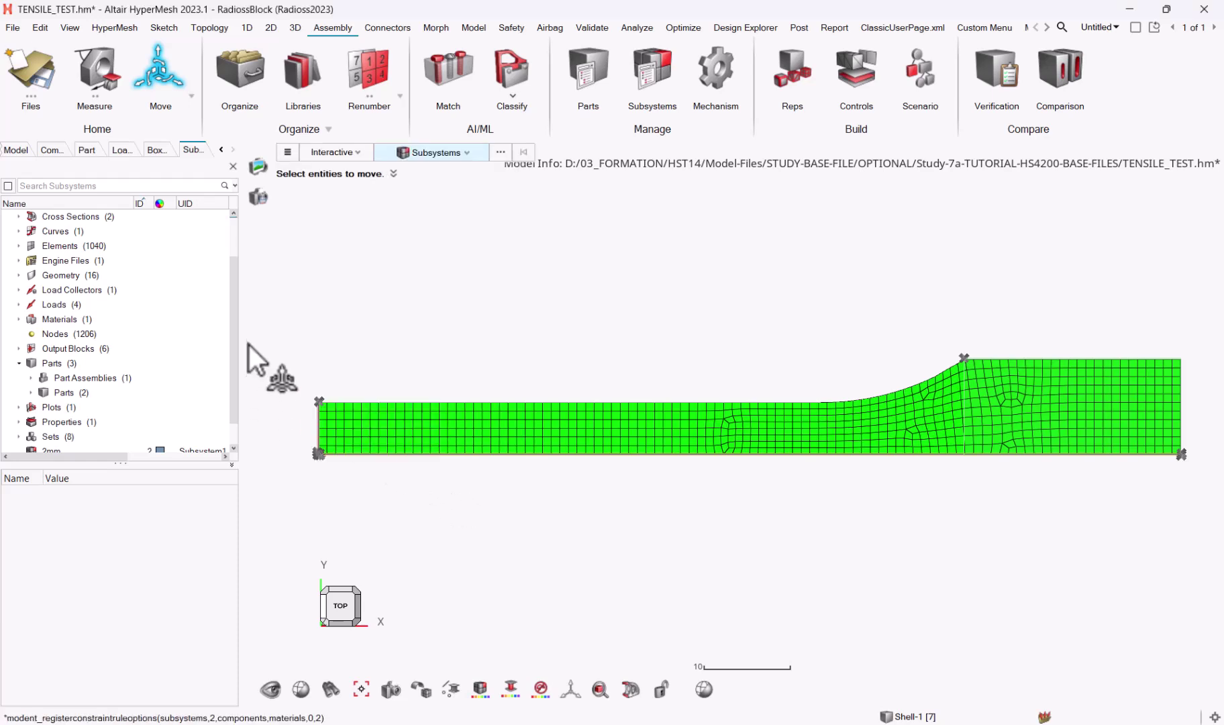
Move the Shell part into the 1mm subsystem and the Shell-1 part into the 2mm subsystem
{"action": "scroll", "coordinate": [225, 410], "scroll_direction": "down", "scroll_amount": 1}
{"action": "left_click", "coordinate": [31, 363]}
{"action": "scroll", "coordinate": [32, 367], "scroll_direction": "down", "scroll_amount": 1}
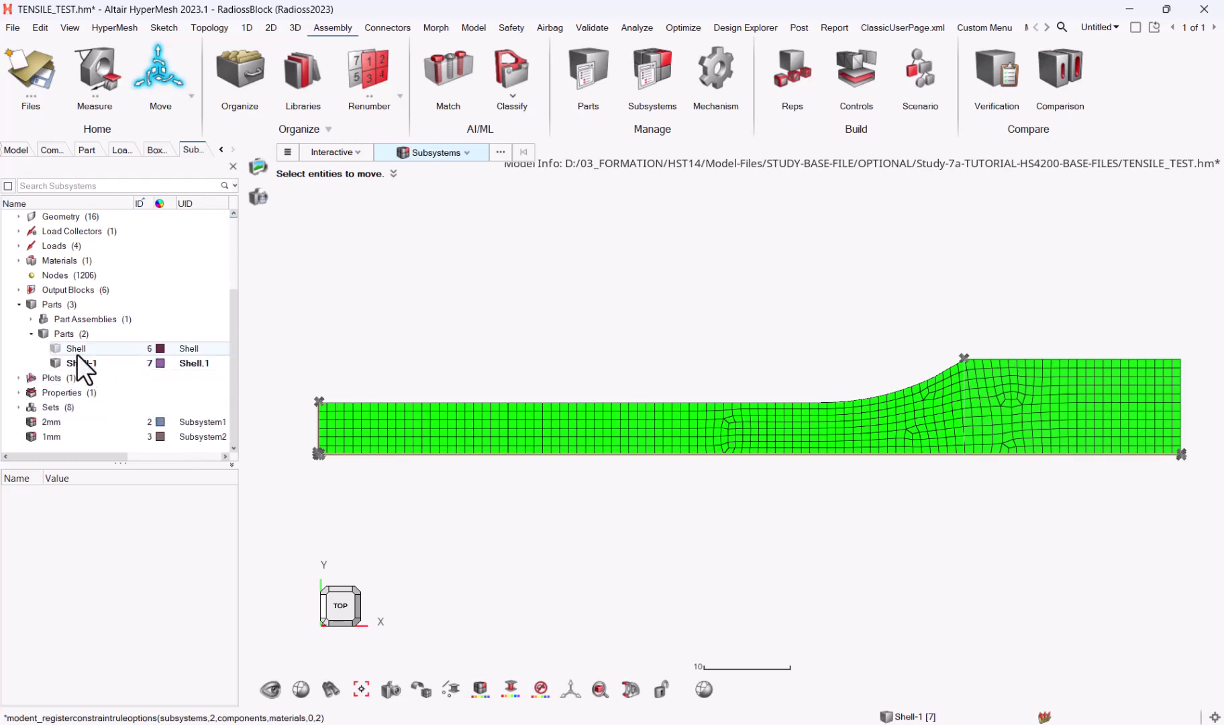
{"action": "left_click", "coordinate": [74, 350]}
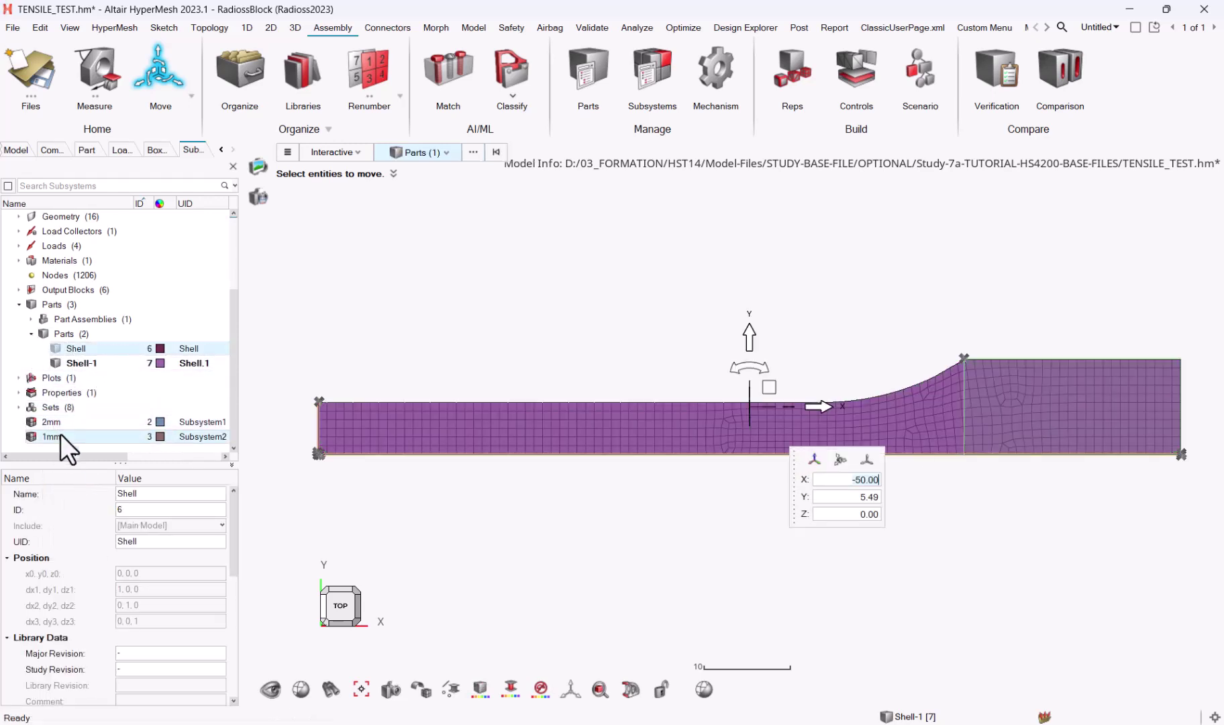
{"action": "key", "text": "Delete"}
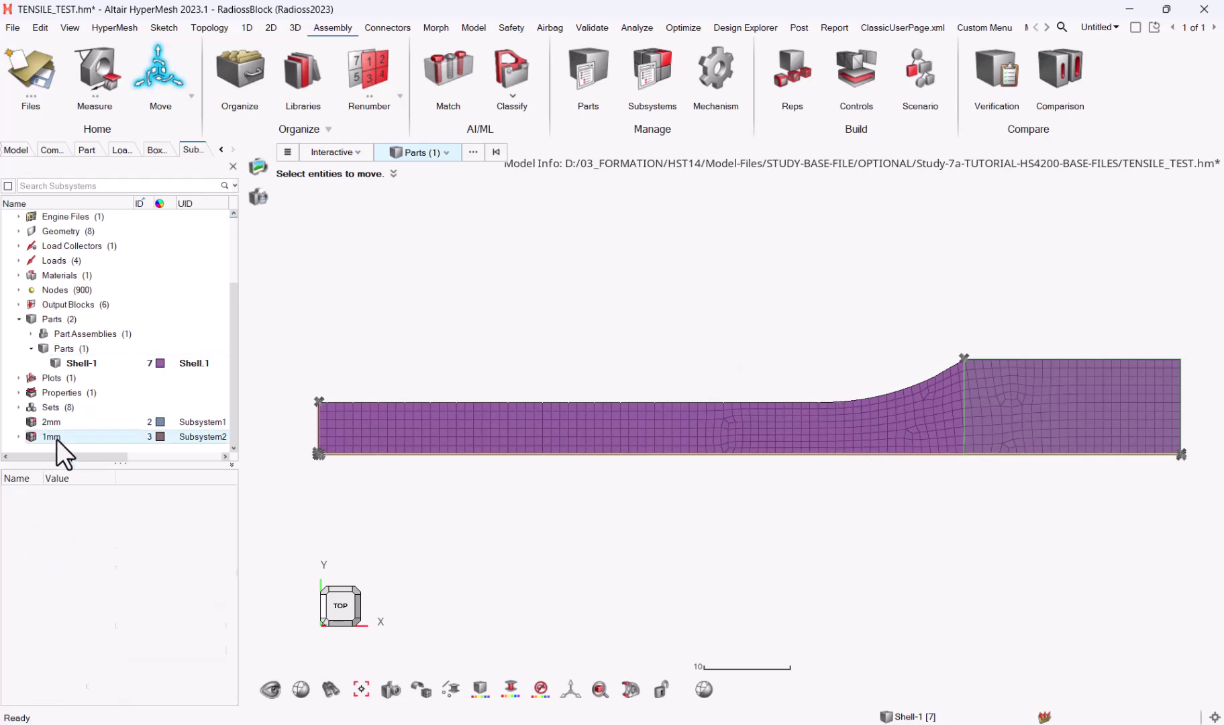
{"action": "left_click_drag", "start_coordinate": [79, 365], "coordinate": [19, 420]}
{"action": "left_click", "coordinate": [18, 421]}
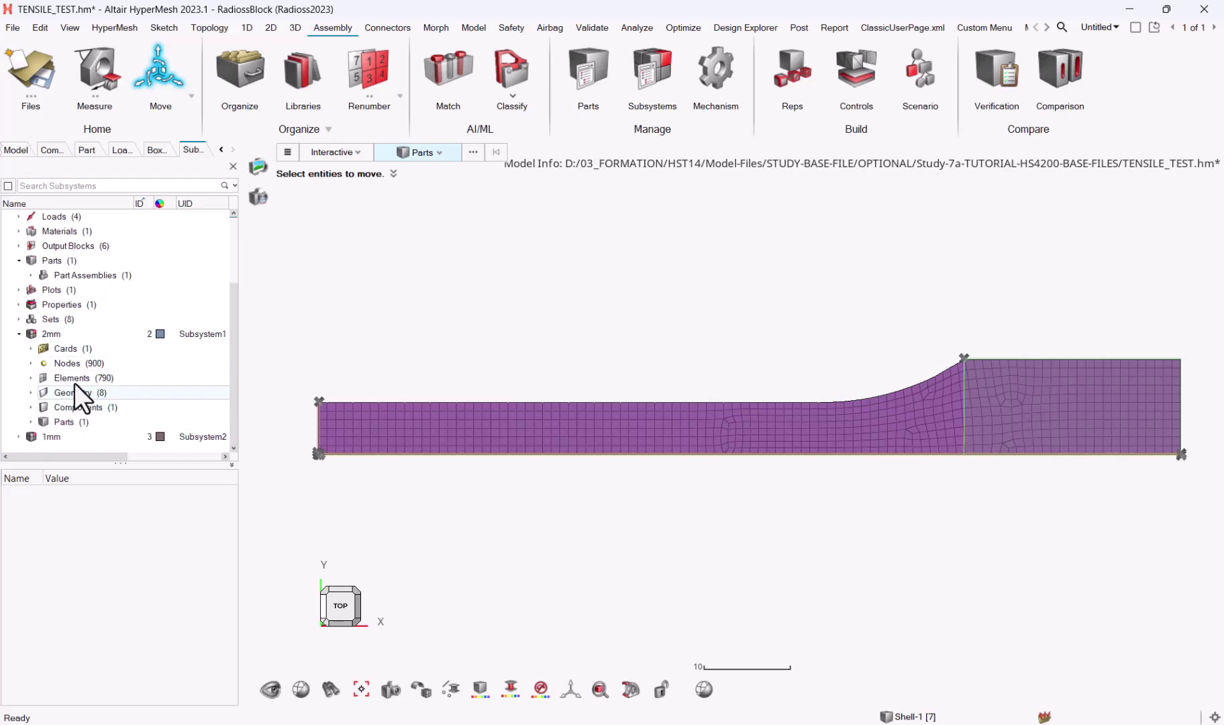
{"action": "left_click", "coordinate": [17, 435]}
{"action": "scroll", "coordinate": [52, 436], "scroll_direction": "up", "scroll_amount": 5}
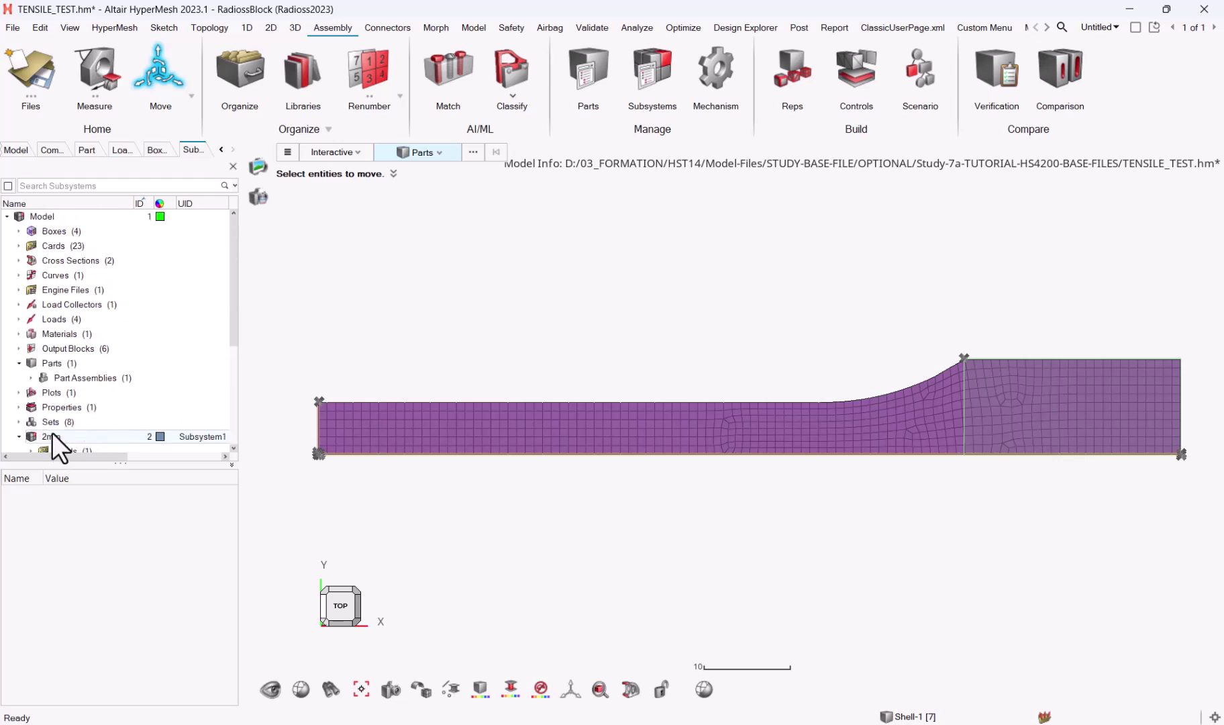
Display the subsystem configurations alongside the subsystems and create a configuration named 1mm
{"action": "left_click", "coordinate": [7, 187]}
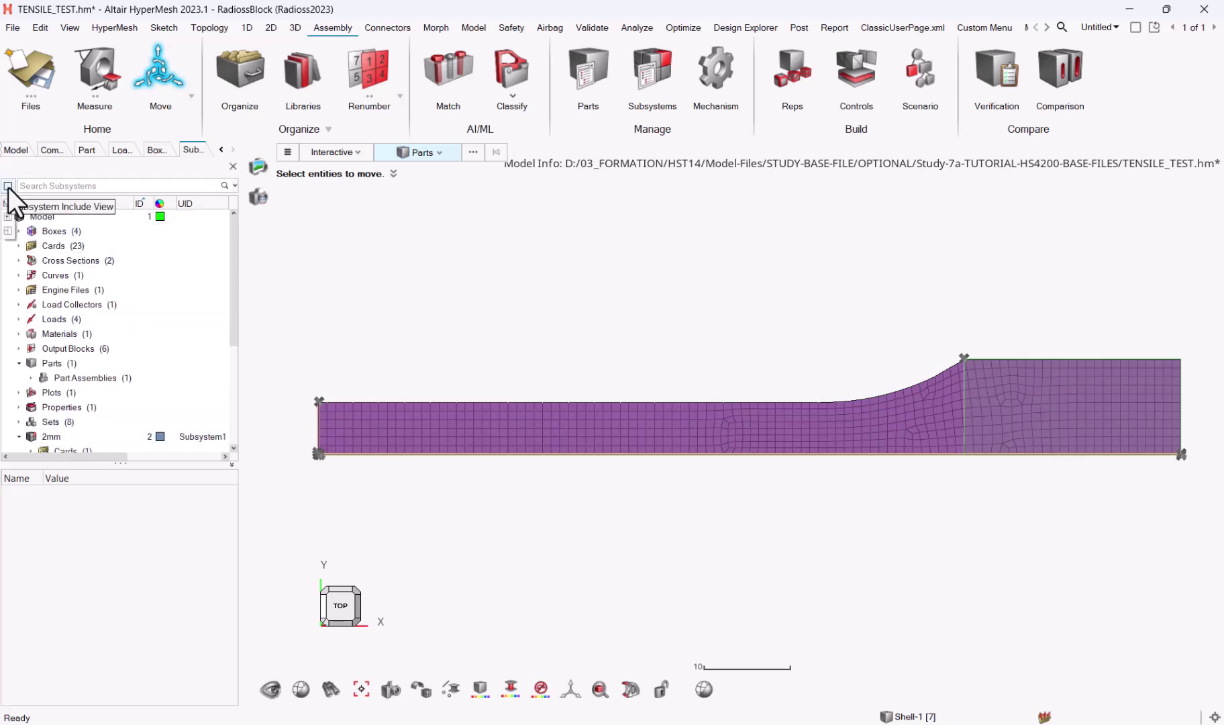
{"action": "left_click", "coordinate": [7, 230]}
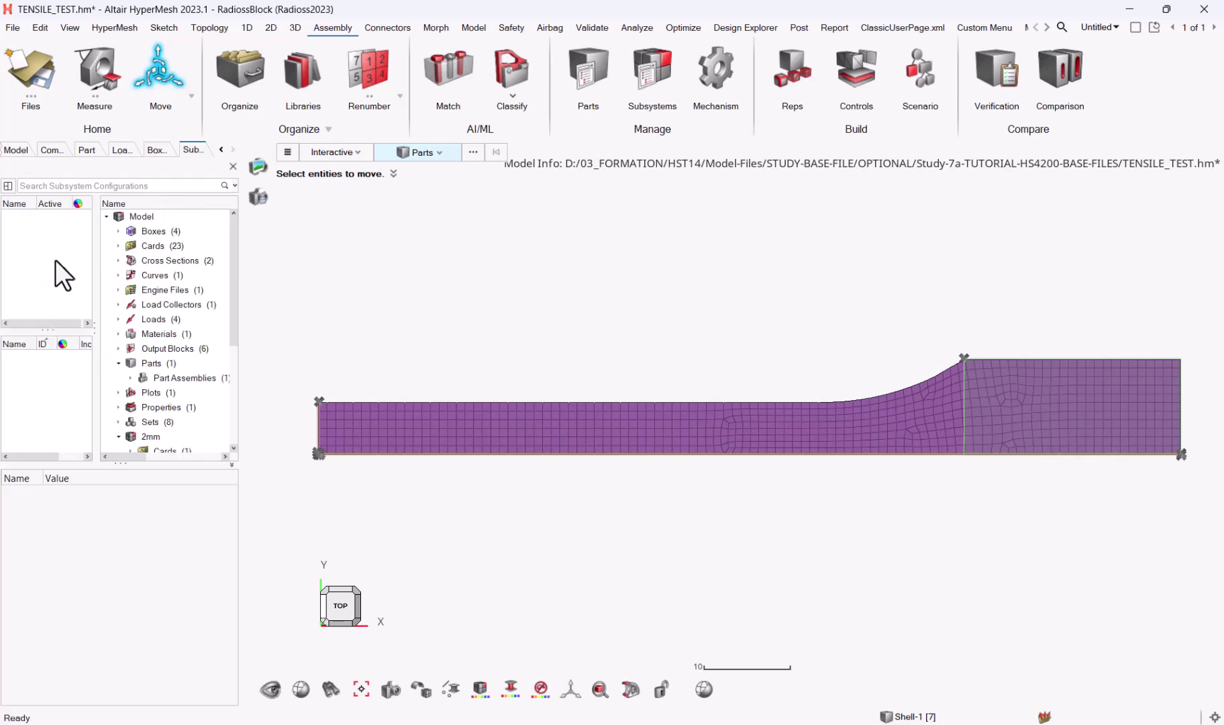
{"action": "right_click", "coordinate": [56, 261]}
{"action": "mouse_move", "coordinate": [70, 265]}
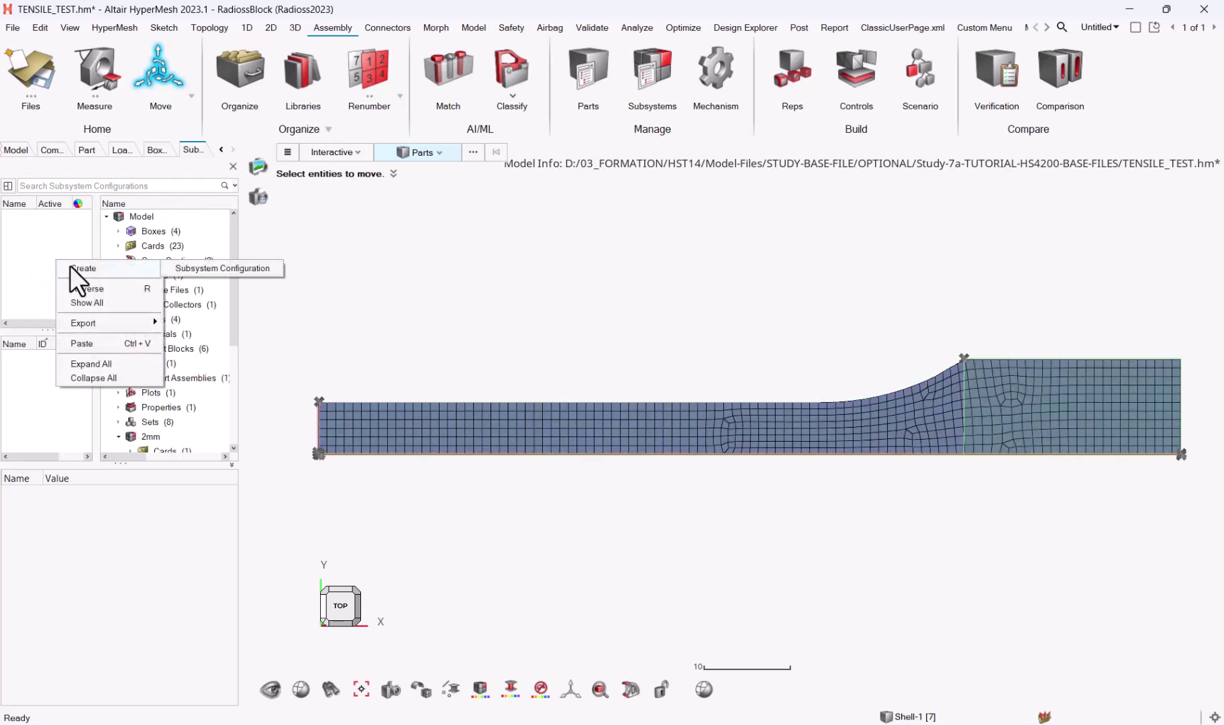
{"action": "left_click", "coordinate": [227, 267]}
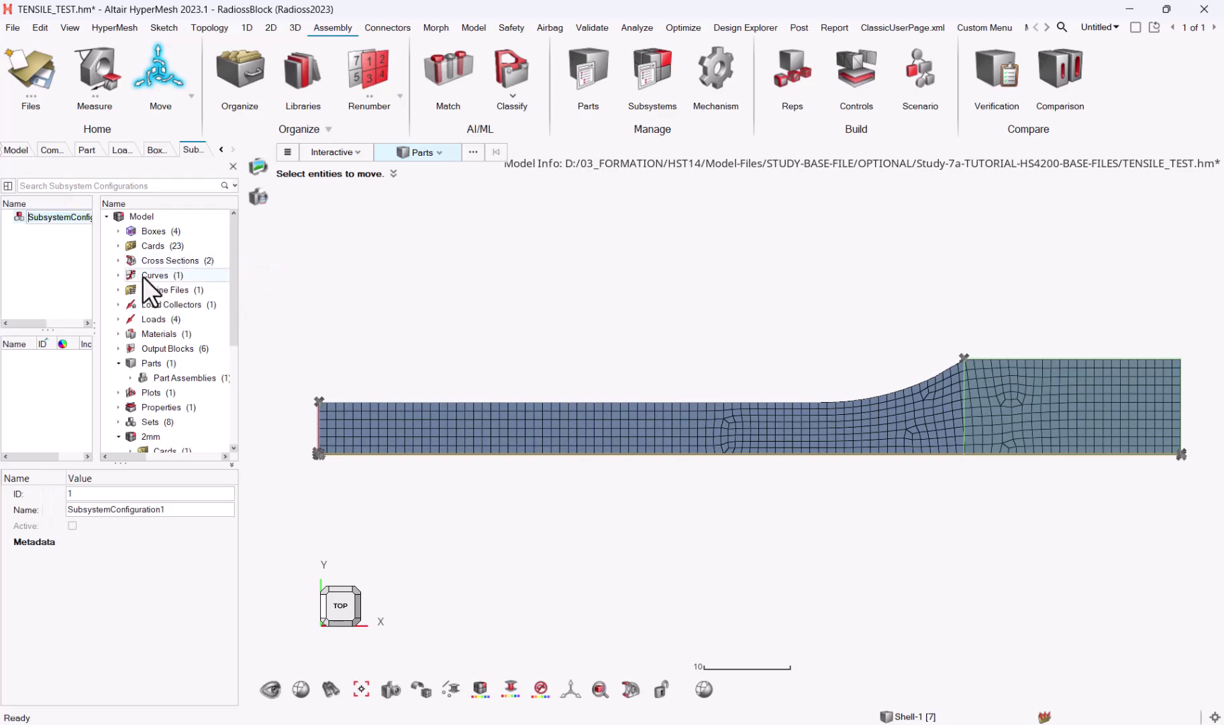
{"action": "left_click", "coordinate": [242, 298]}
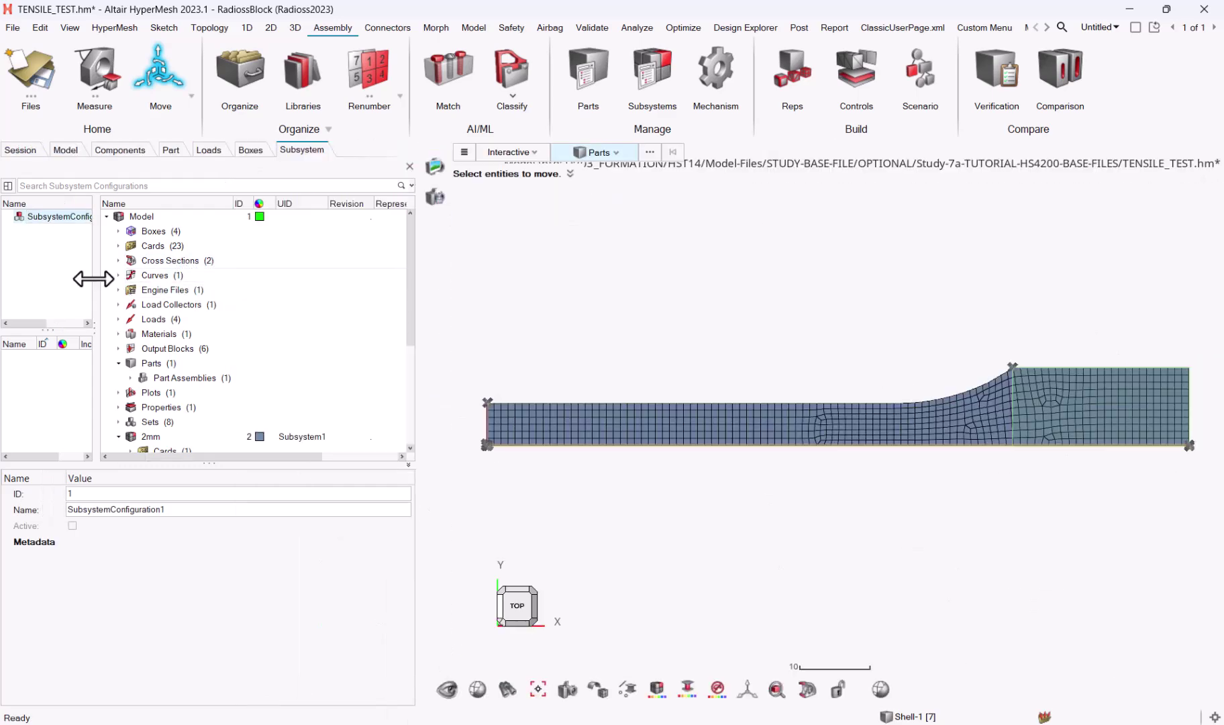
{"action": "left_click_drag", "start_coordinate": [199, 290], "coordinate": [200, 290]}
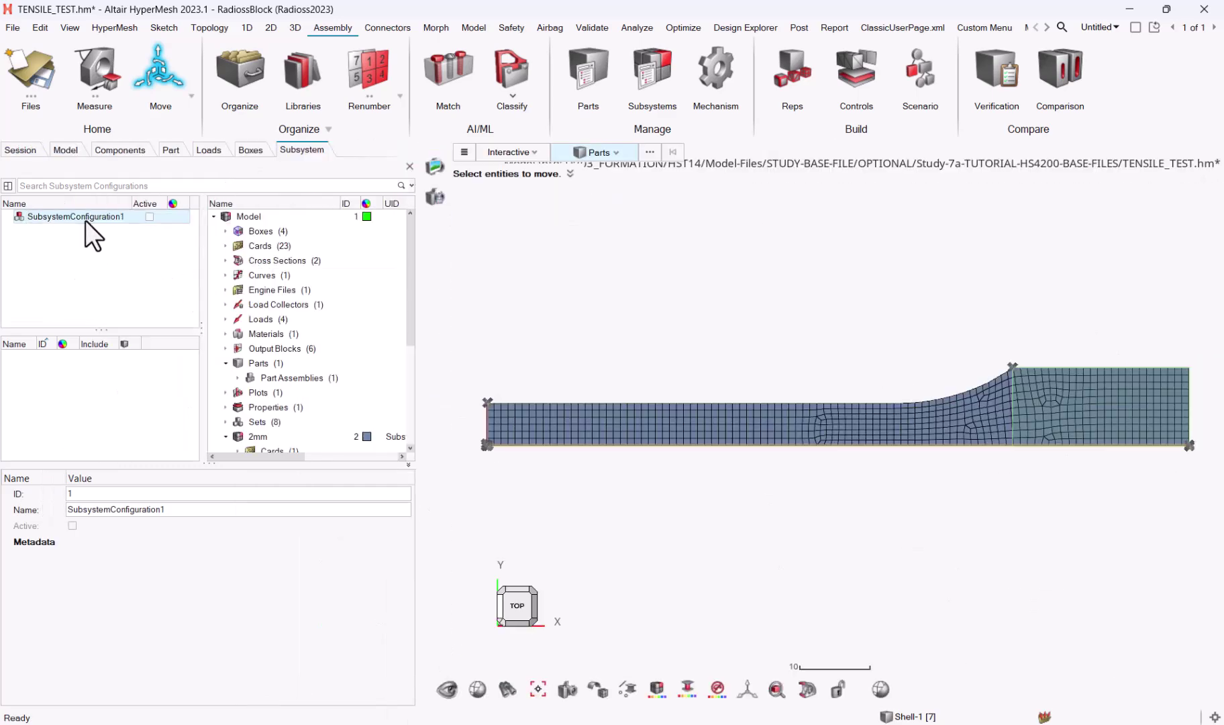
{"action": "left_click", "coordinate": [167, 508]}
{"action": "type", "text": "1mm"}
{"action": "key", "text": "Return"}
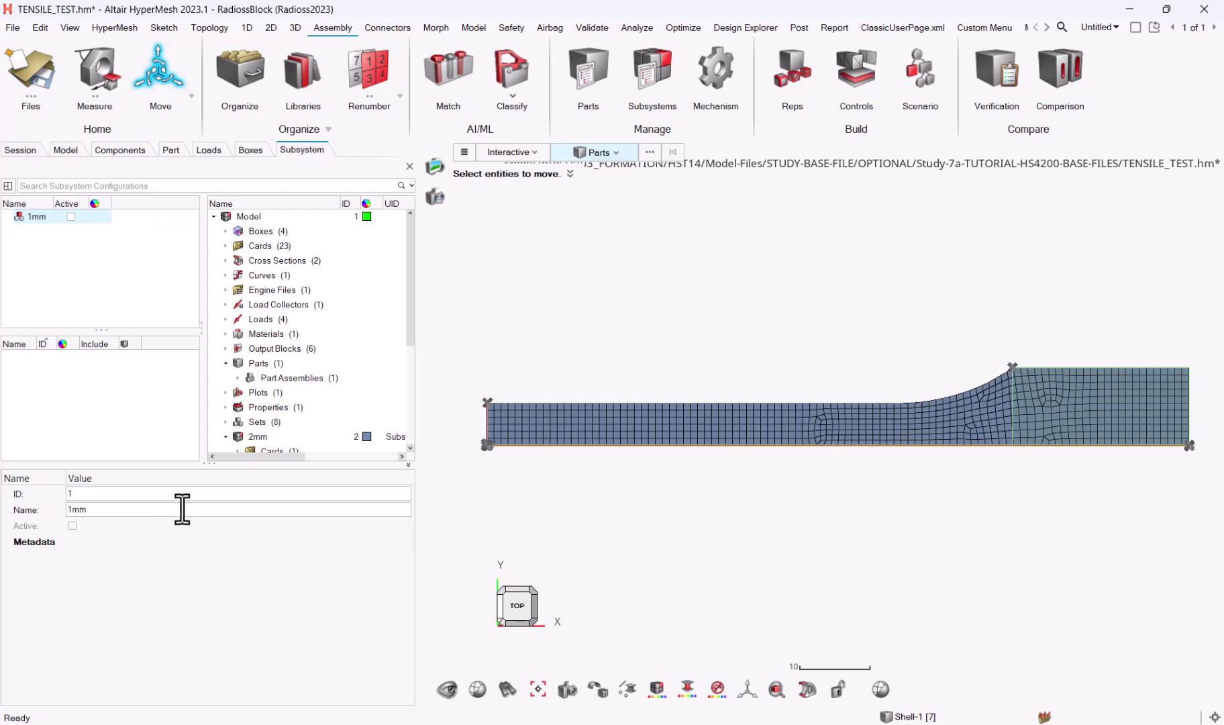
Create a second subsystem configuration named 2mm
{"action": "right_click", "coordinate": [84, 291]}
{"action": "mouse_move", "coordinate": [126, 302]}
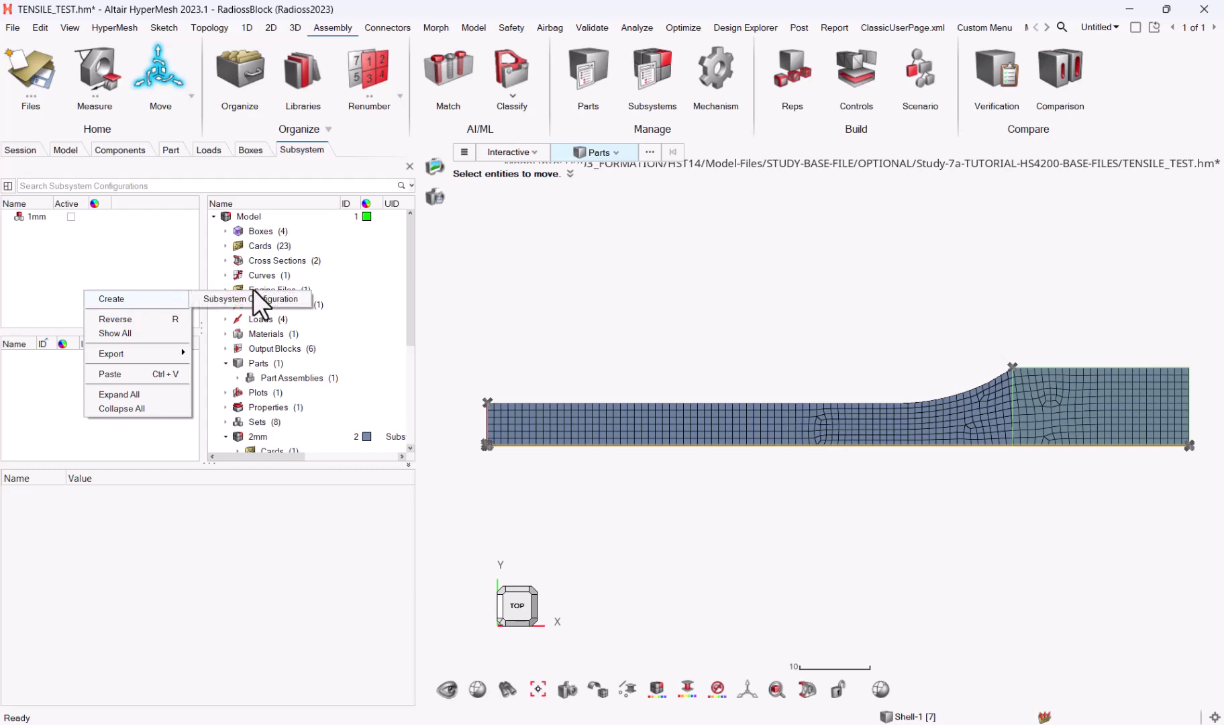
{"action": "left_click", "coordinate": [241, 302]}
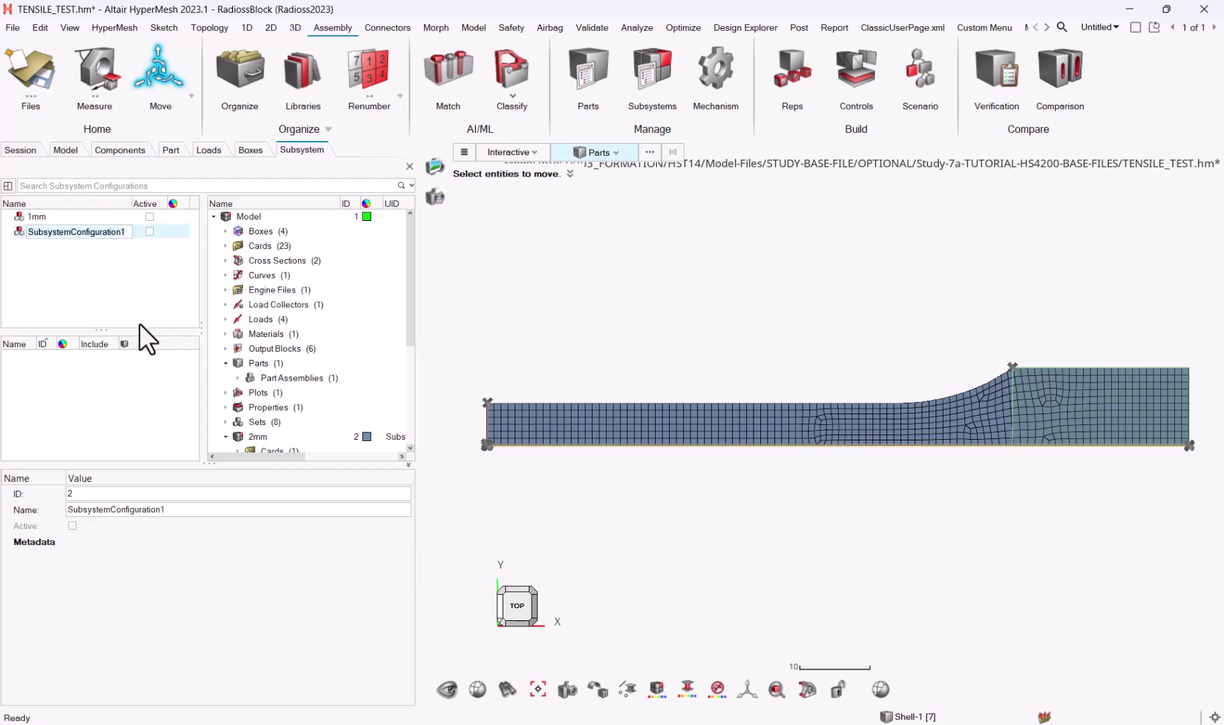
{"action": "type", "text": "2mm"}
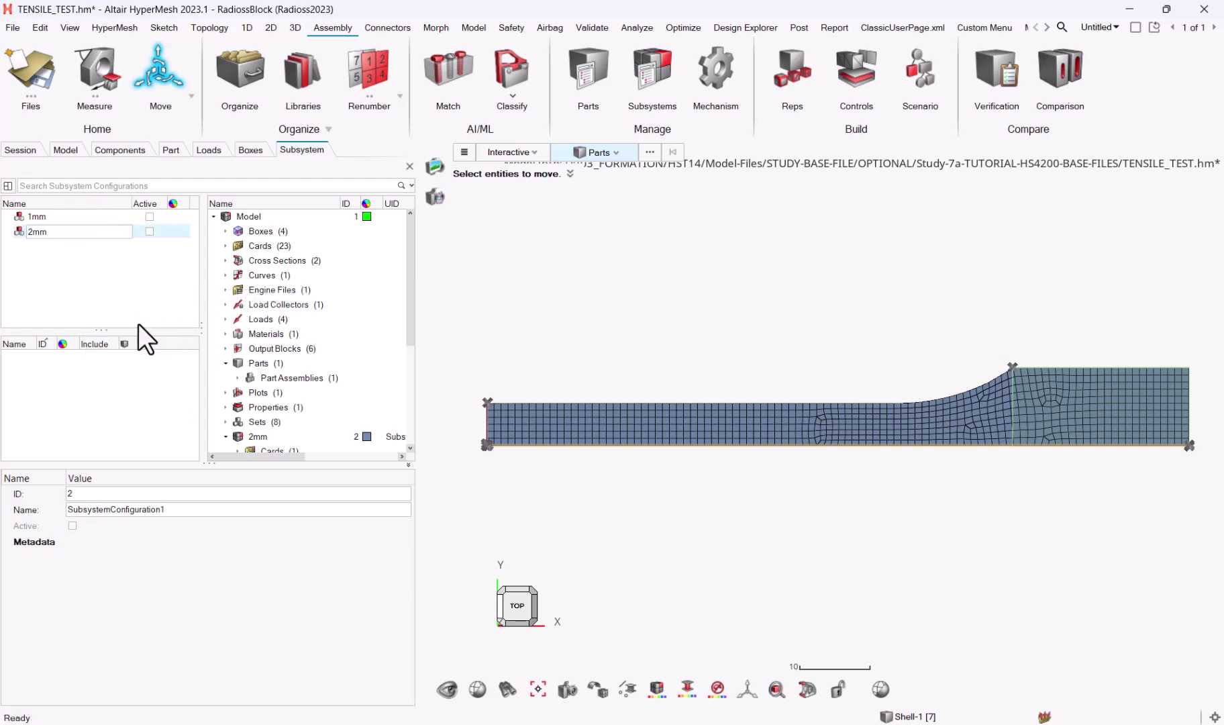
{"action": "key", "text": "Return"}
Assign the 1mm subsystem to the 1mm configuration and the 2mm subsystem to the 2mm configuration
{"action": "scroll", "coordinate": [248, 337], "scroll_direction": "down", "scroll_amount": 2}
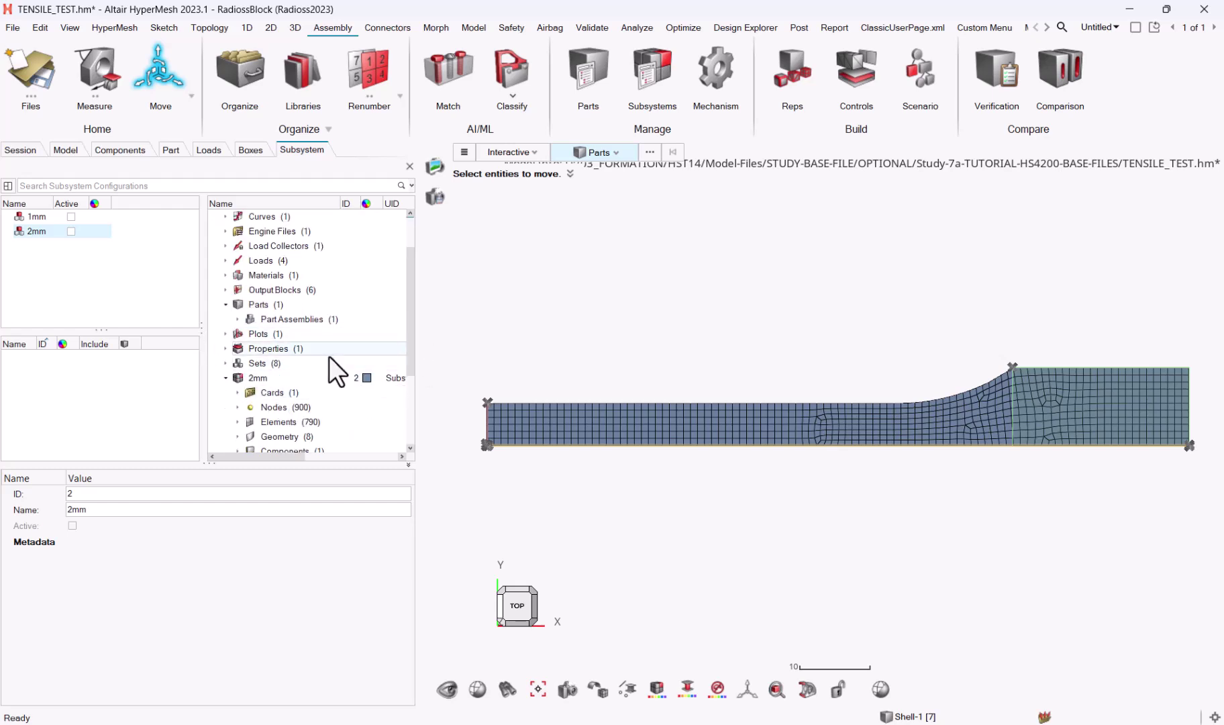
{"action": "scroll", "coordinate": [325, 354], "scroll_direction": "down", "scroll_amount": 3}
{"action": "left_click", "coordinate": [263, 361]}
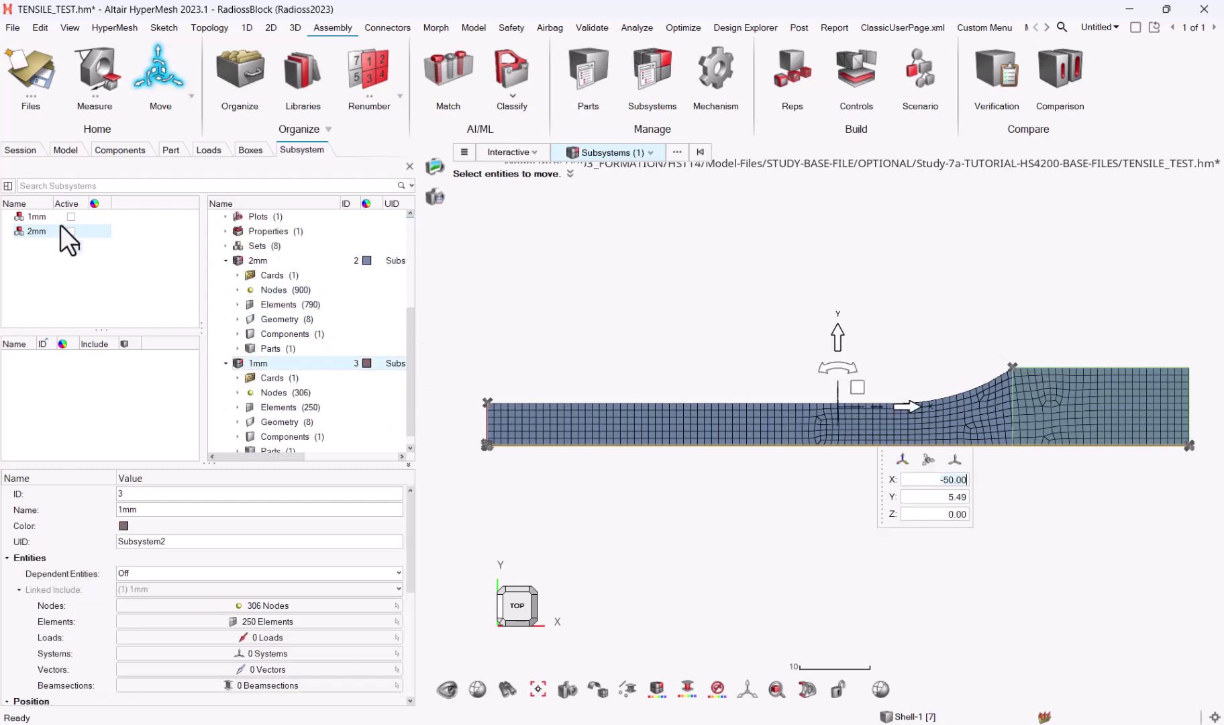
{"action": "left_click", "coordinate": [36, 214]}
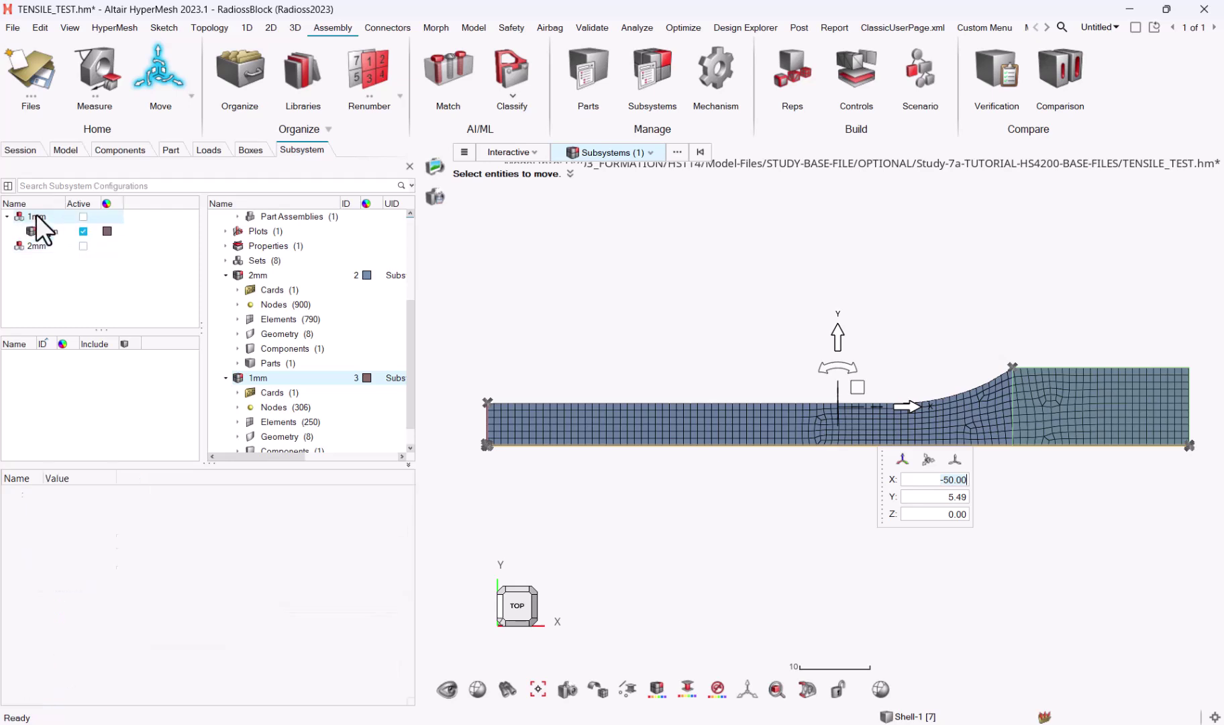
{"action": "scroll", "coordinate": [254, 342], "scroll_direction": "down", "scroll_amount": 1}
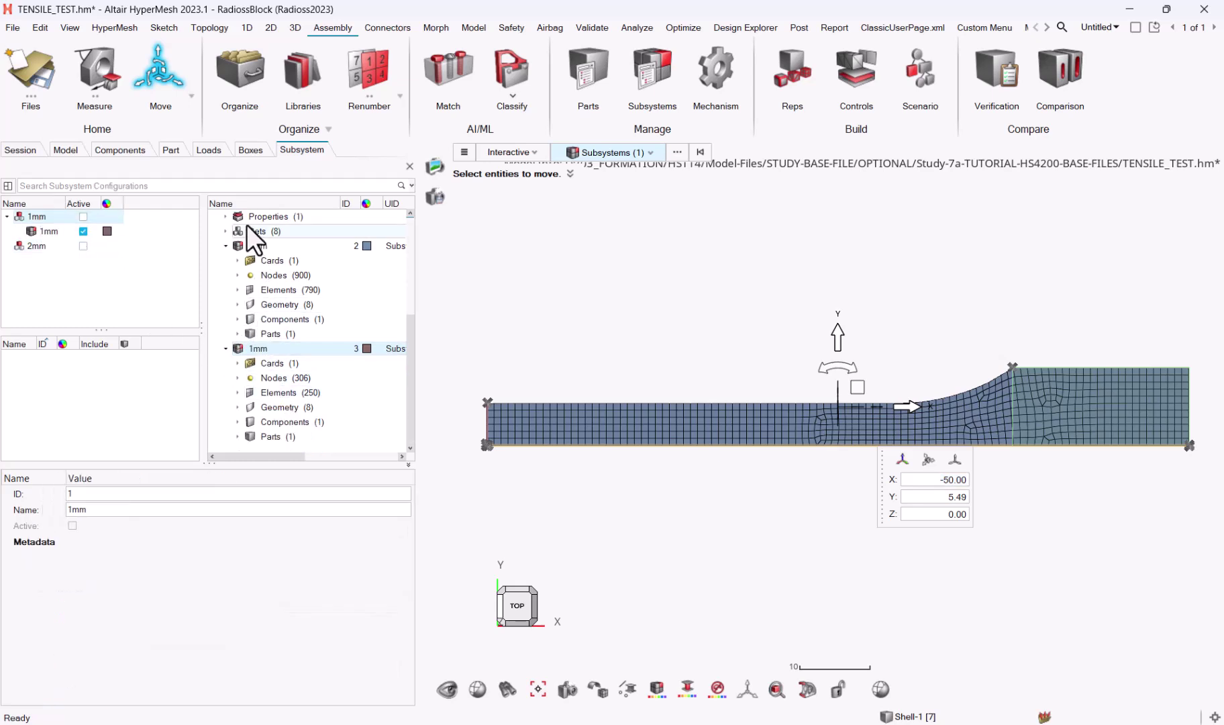
{"action": "left_click", "coordinate": [255, 247]}
{"action": "left_click", "coordinate": [33, 246]}
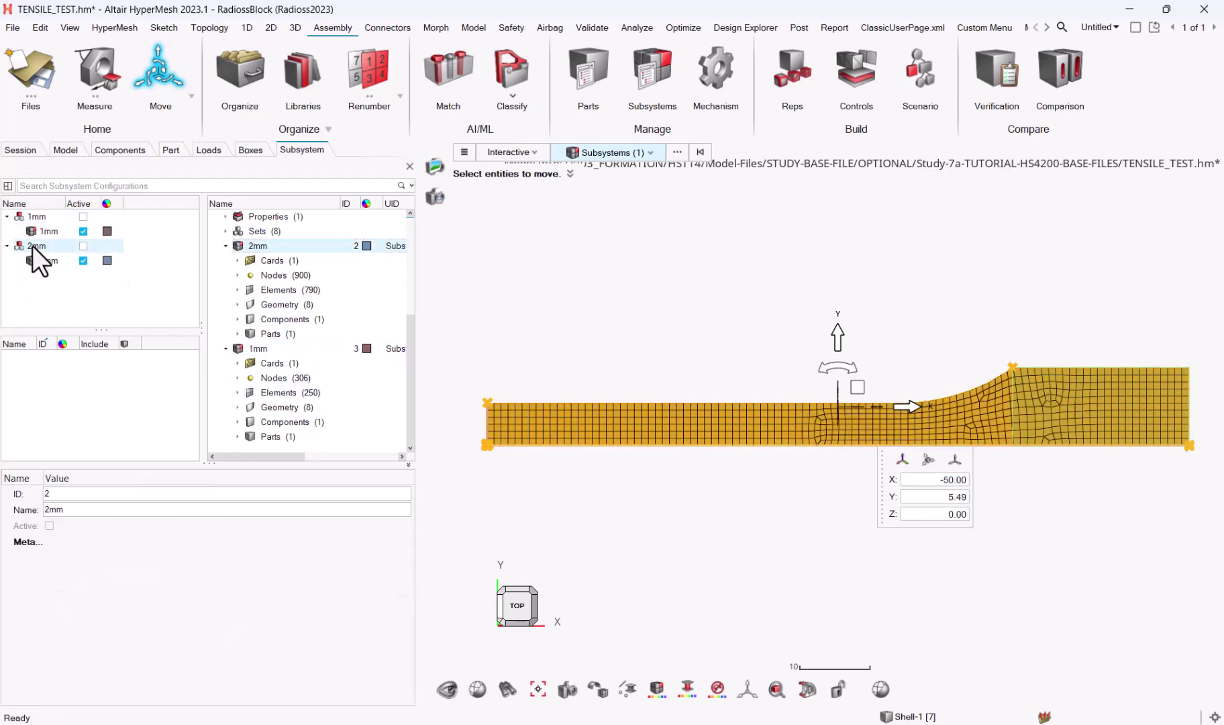
Activate the 1mm configuration and show all parts in the graphics area
{"action": "left_click", "coordinate": [84, 217]}
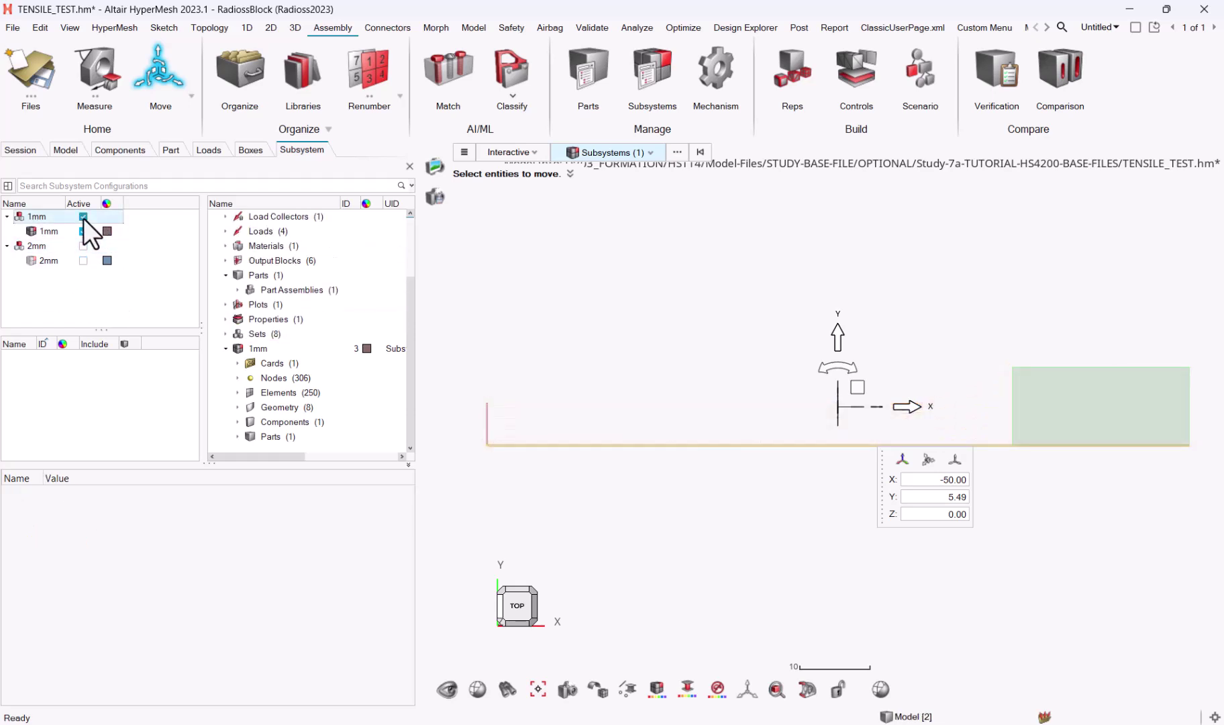
{"action": "left_click", "coordinate": [64, 150]}
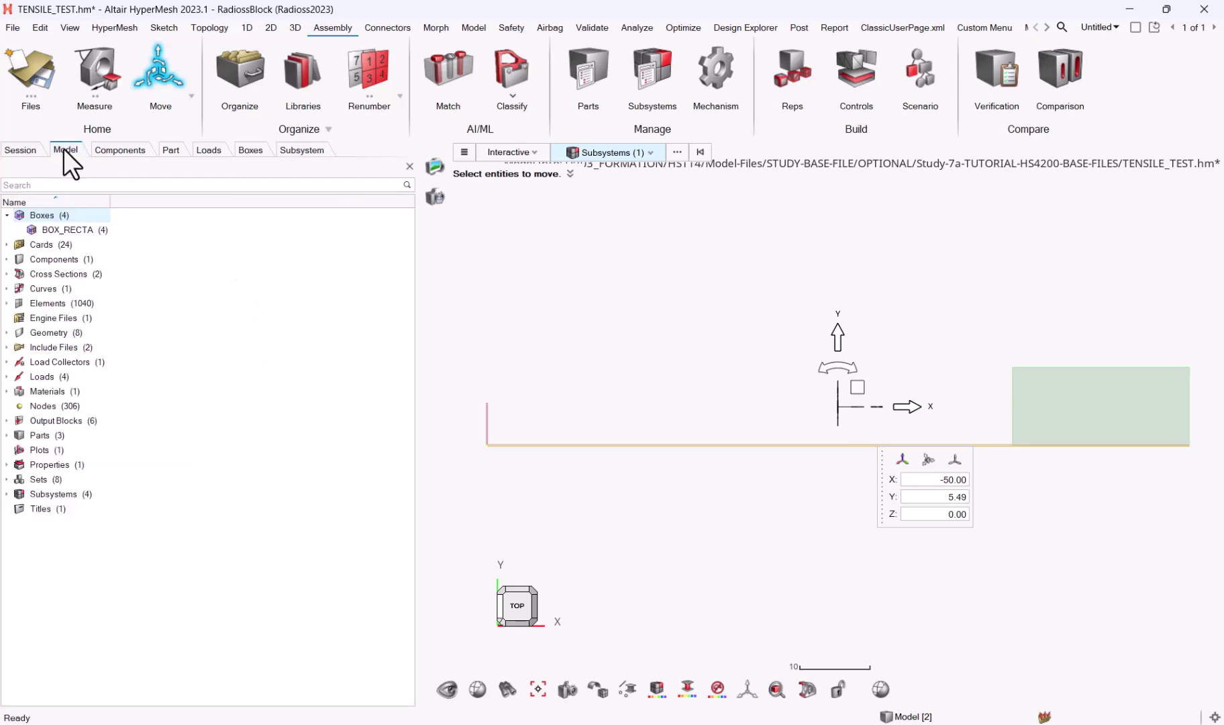
{"action": "left_click", "coordinate": [22, 151]}
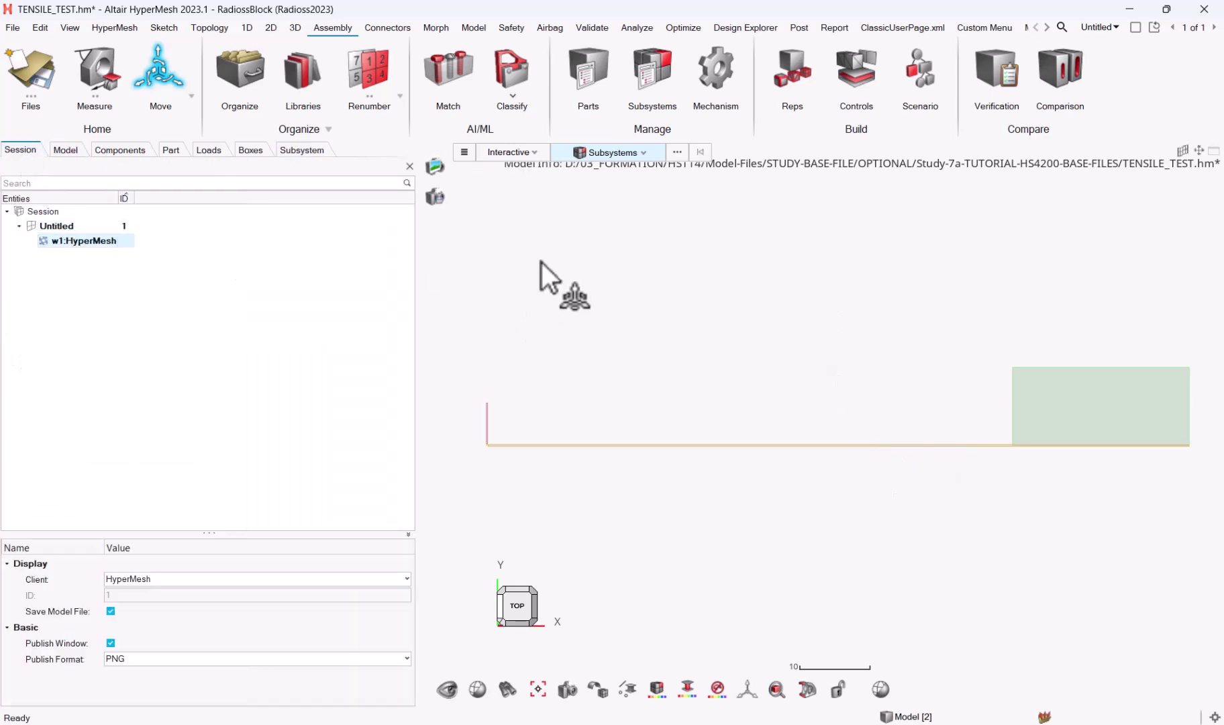
{"action": "key", "text": "F12"}
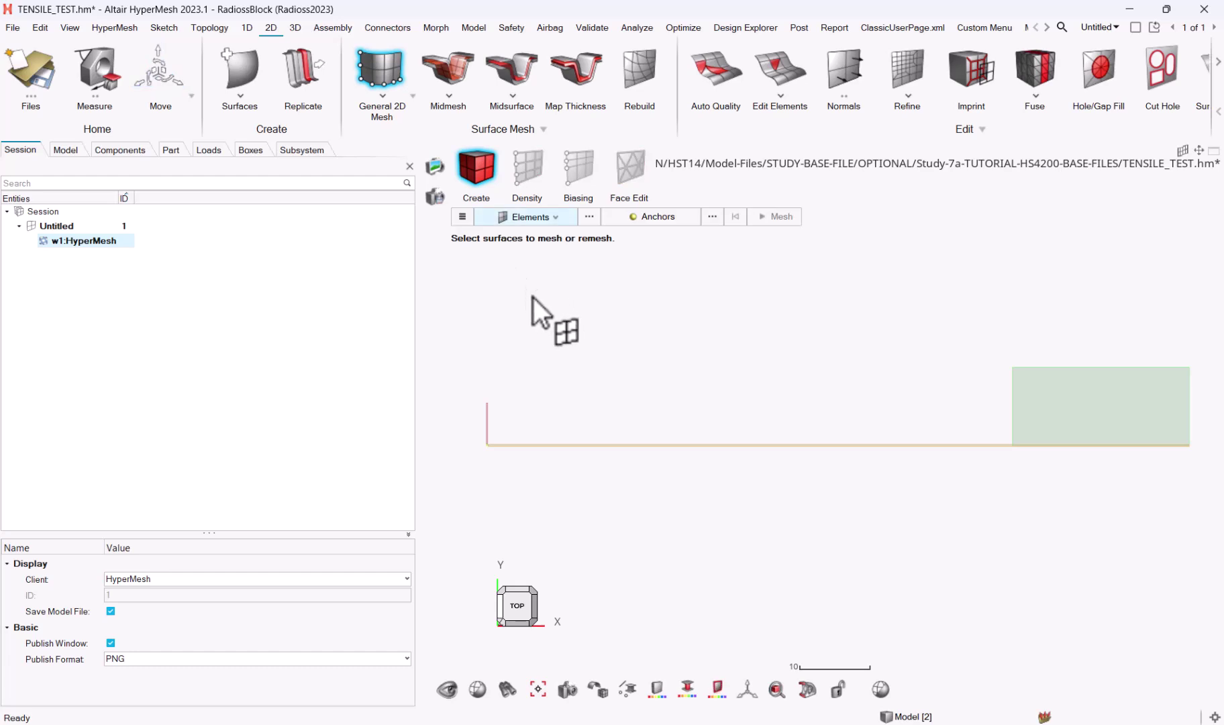
{"action": "key", "text": "Escape"}
{"action": "key", "text": "a"}
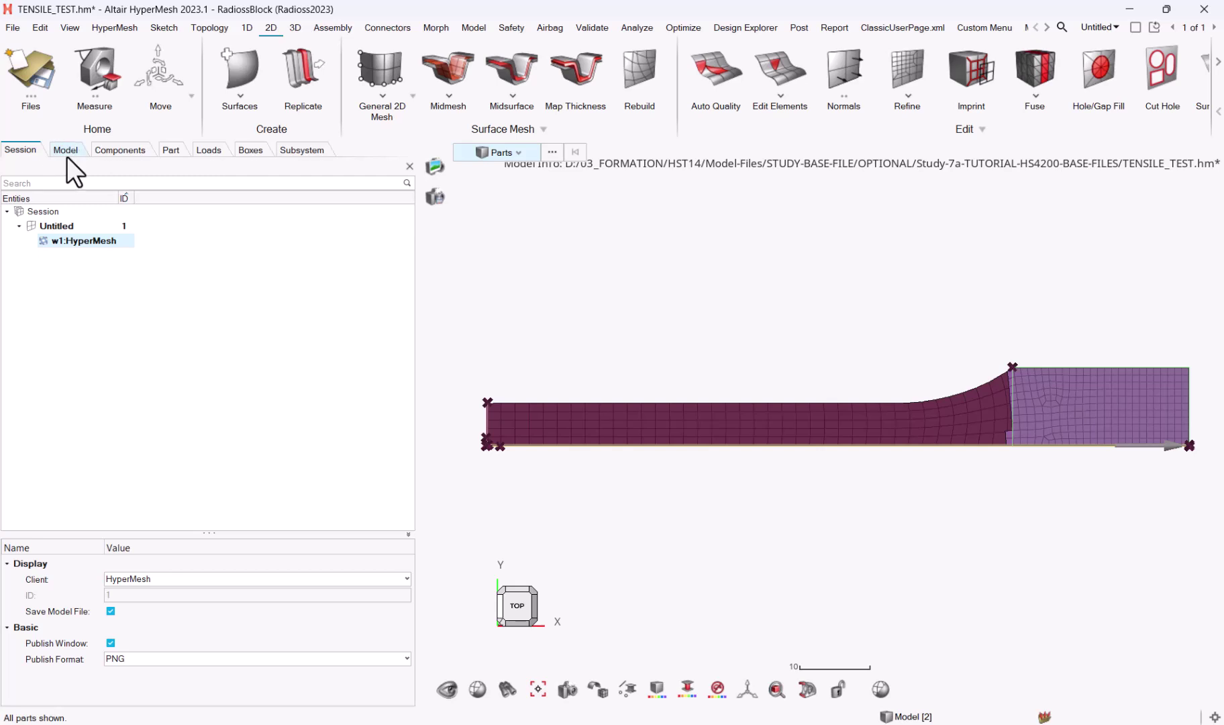
Check both mesh variants by activating the 2mm configuration and switching back to the 1mm configuration
{"action": "left_click", "coordinate": [299, 150]}
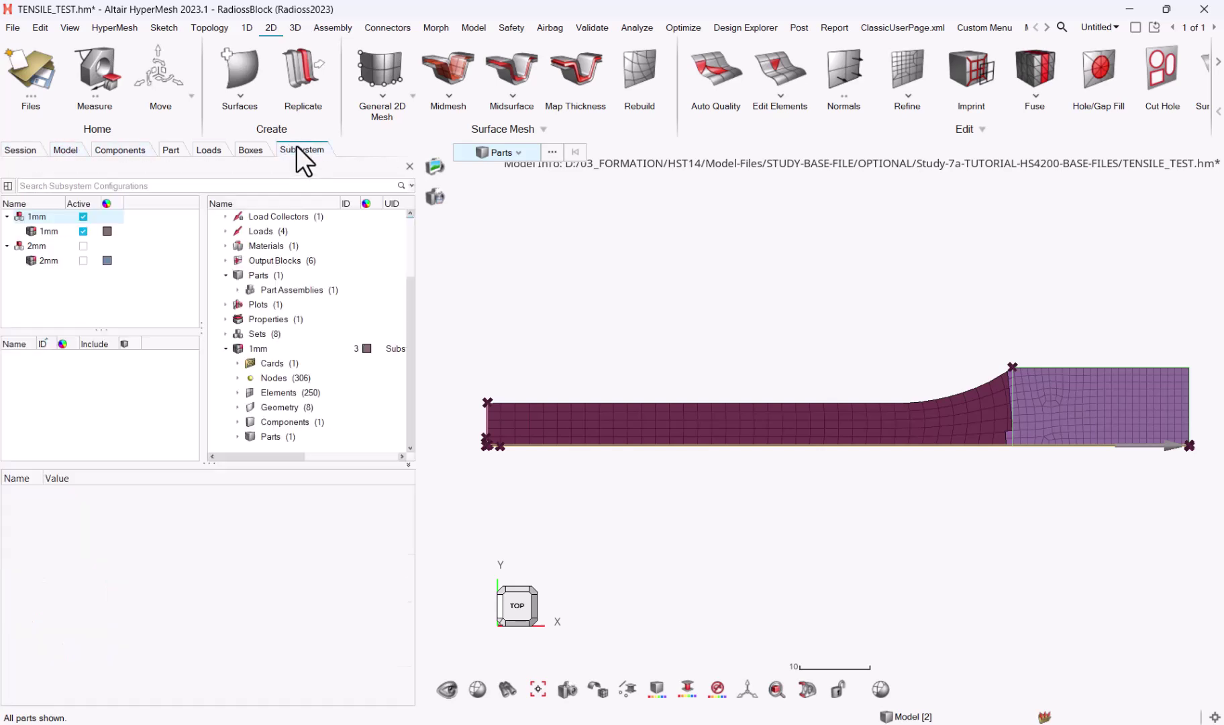
{"action": "left_click", "coordinate": [84, 245]}
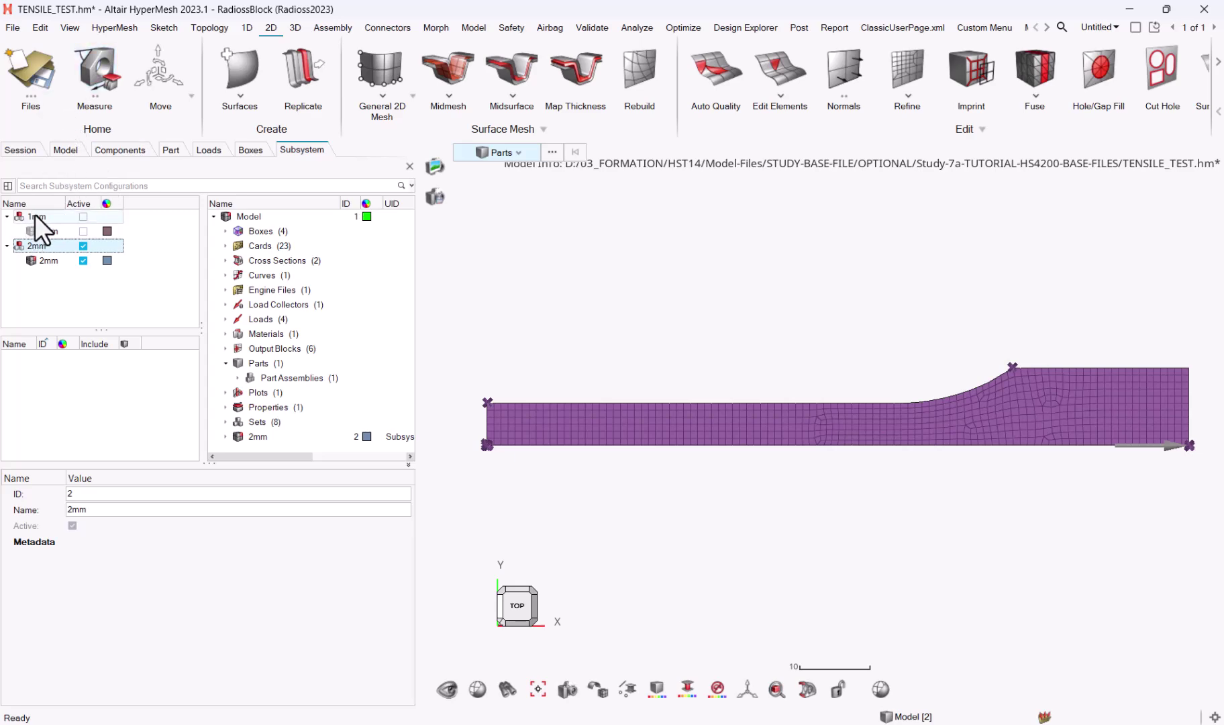
{"action": "left_click", "coordinate": [84, 217]}
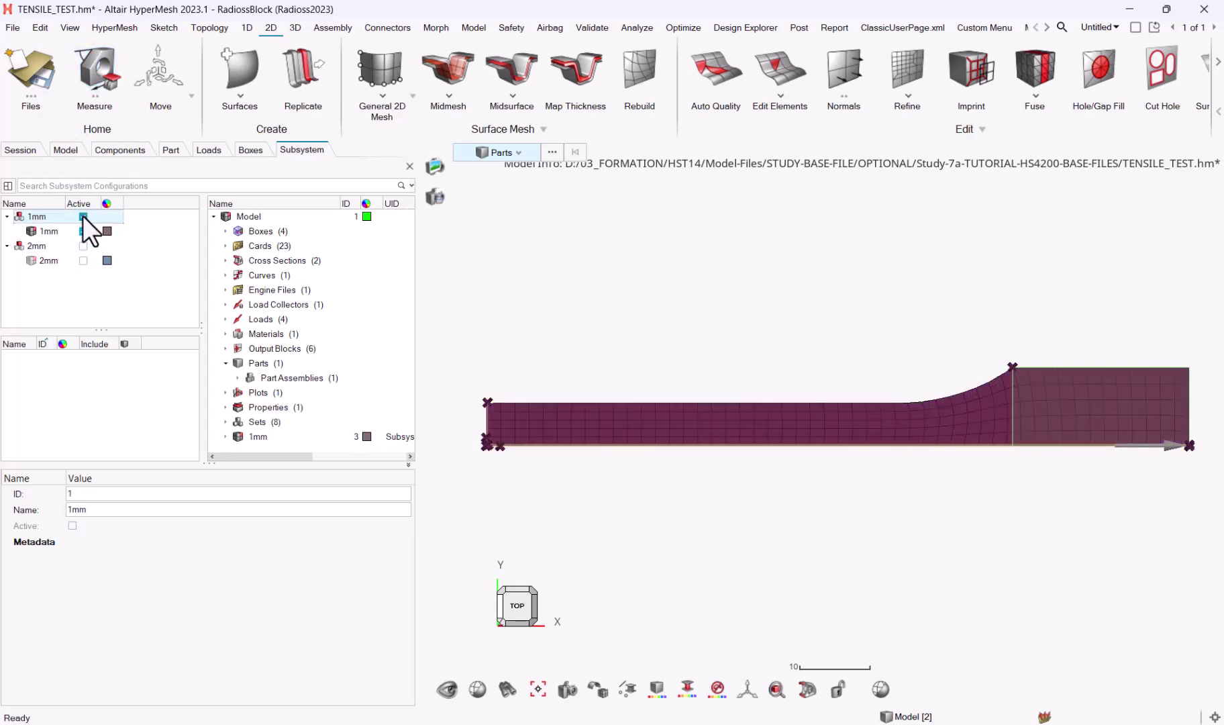
Export the active 1mm configuration as a Radioss Block solver deck named TENSILE_TEST_1mm, keeping the preset solver export options
{"action": "left_click", "coordinate": [15, 28]}
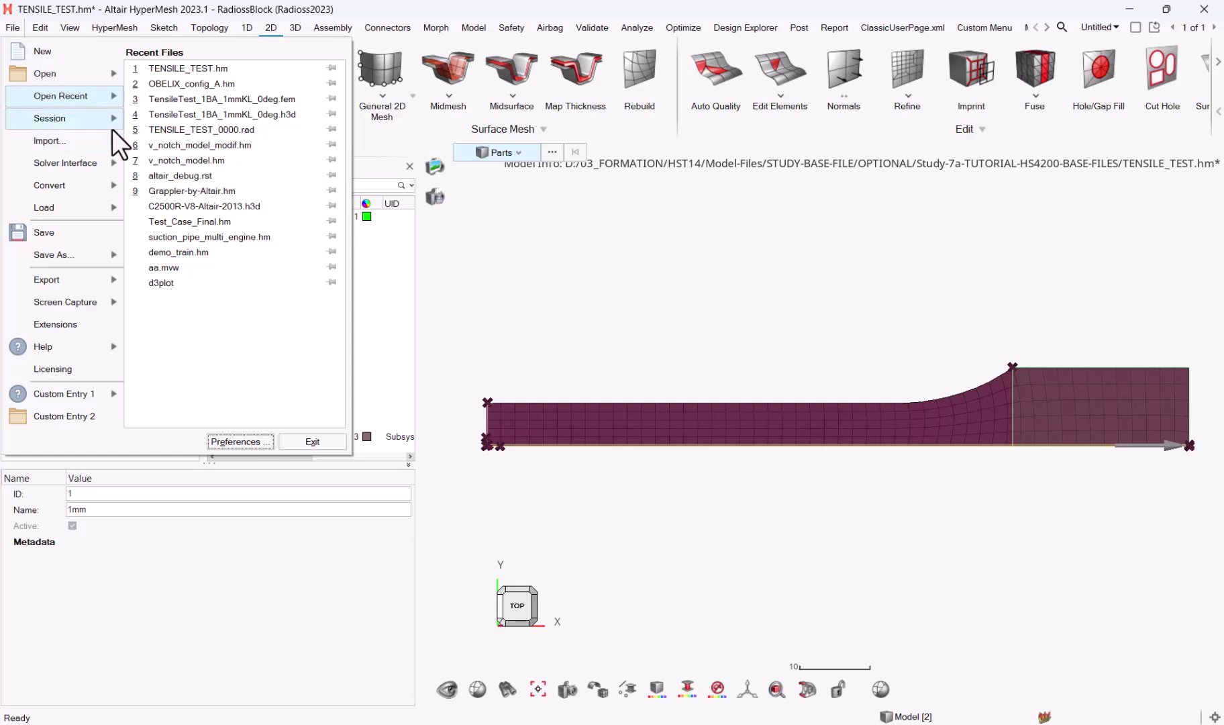
{"action": "mouse_move", "coordinate": [83, 281]}
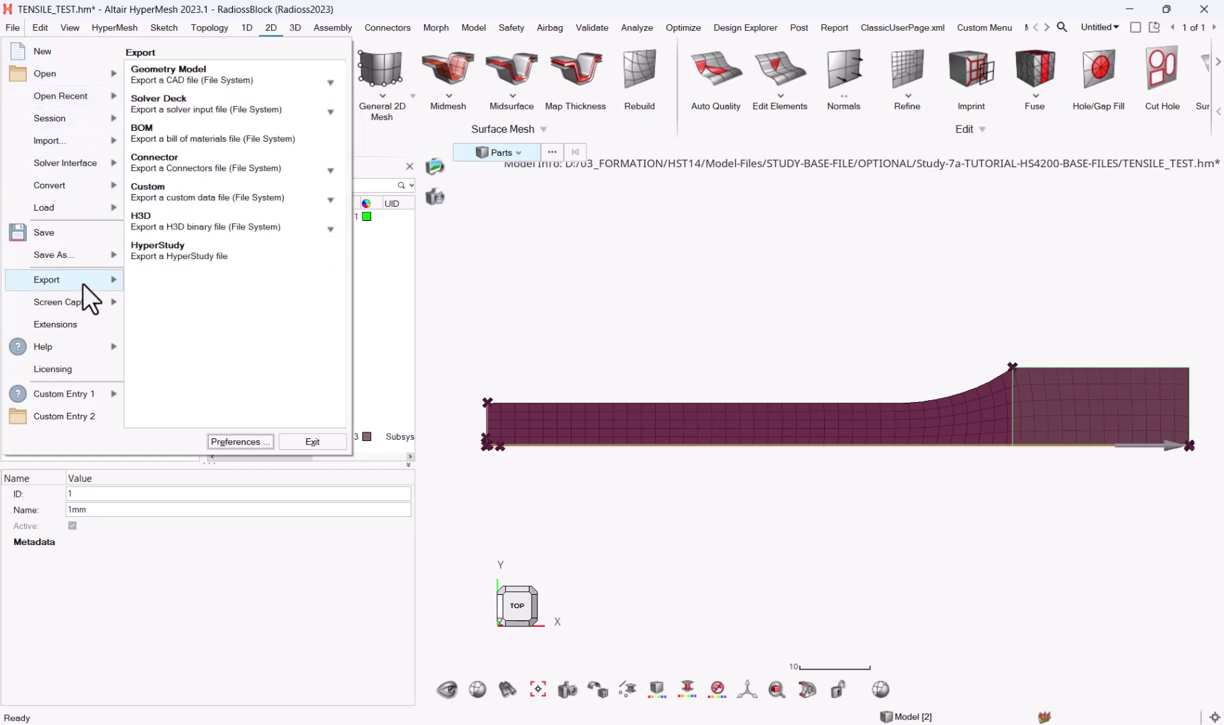
{"action": "left_click", "coordinate": [237, 106]}
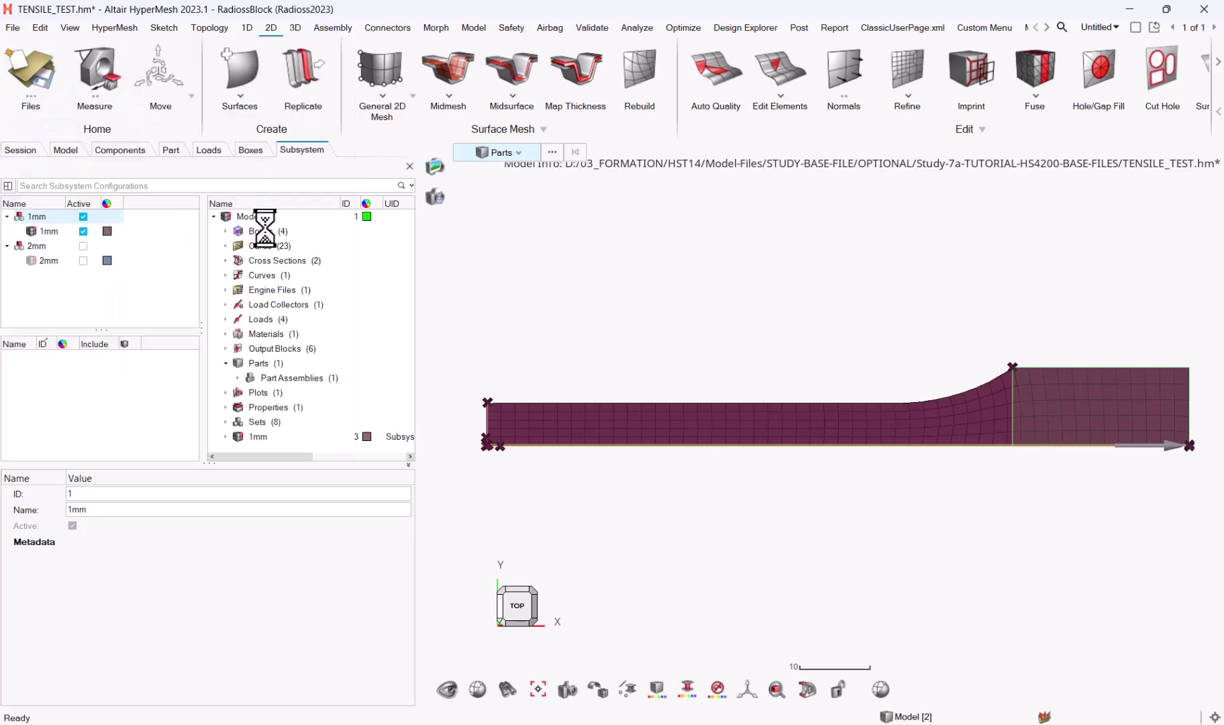
{"action": "left_click", "coordinate": [172, 547]}
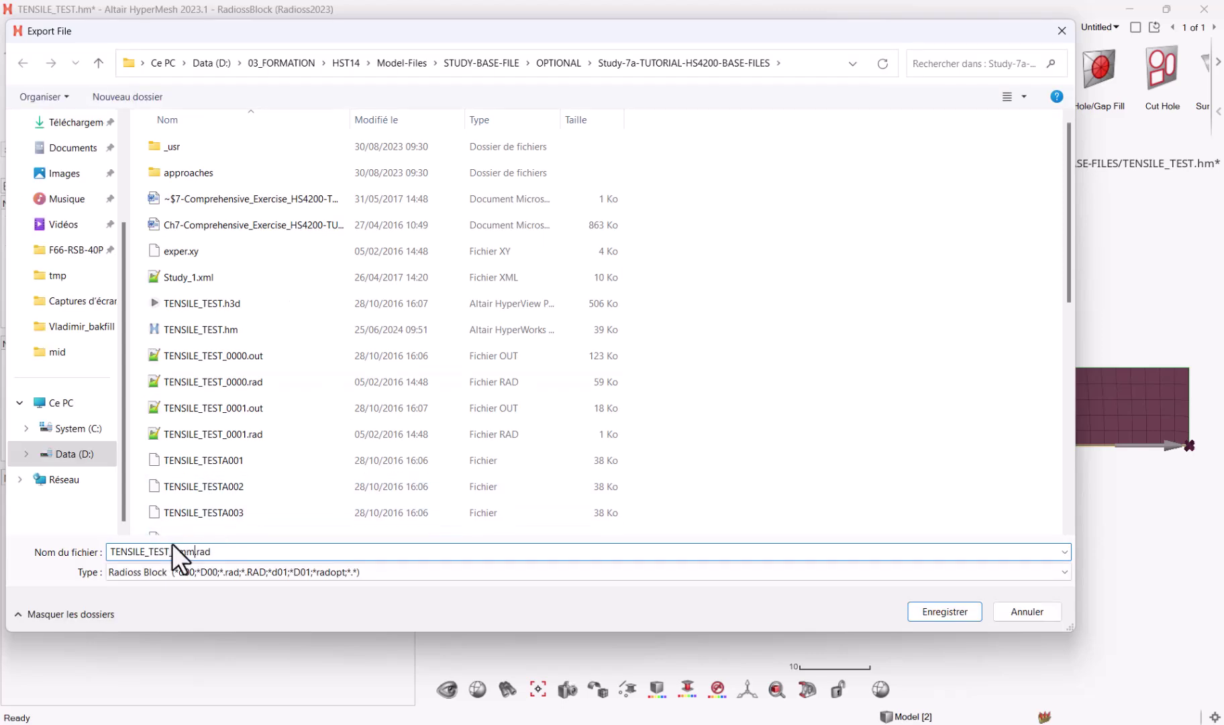
{"action": "type", "text": "_1mm"}
{"action": "key", "text": "Delete"}
{"action": "key", "text": "Delete"}
{"action": "key", "text": "Delete"}
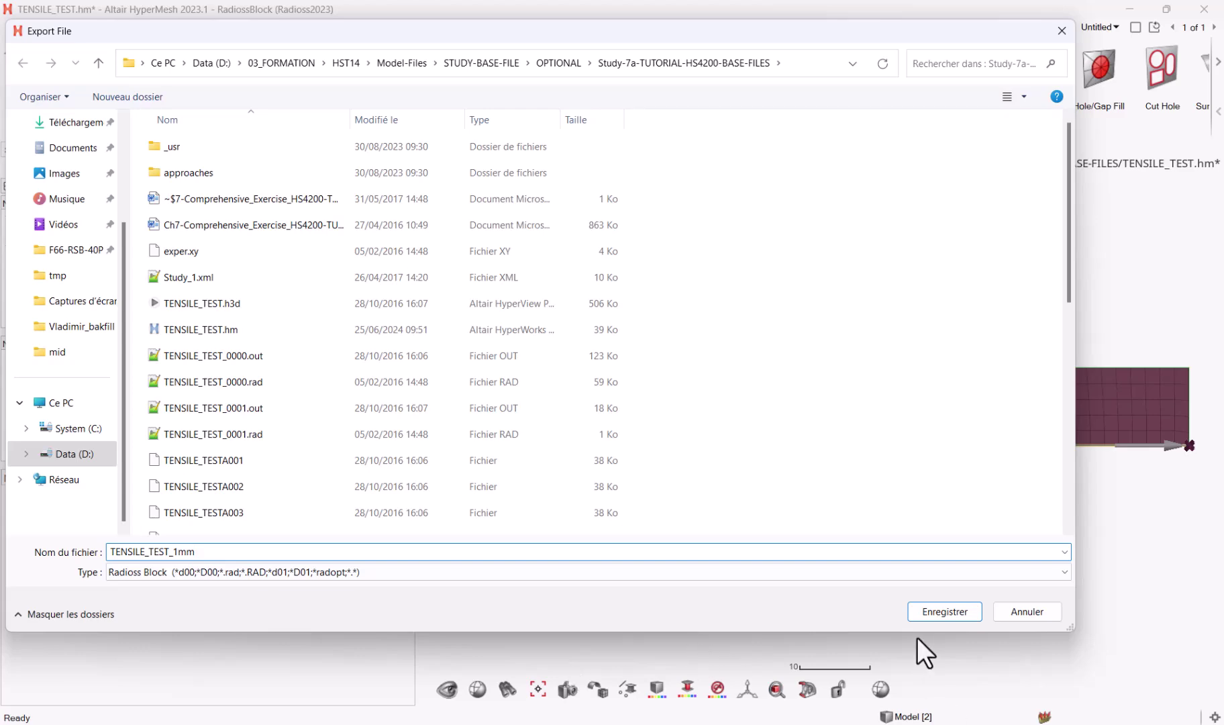
{"action": "left_click", "coordinate": [952, 613]}
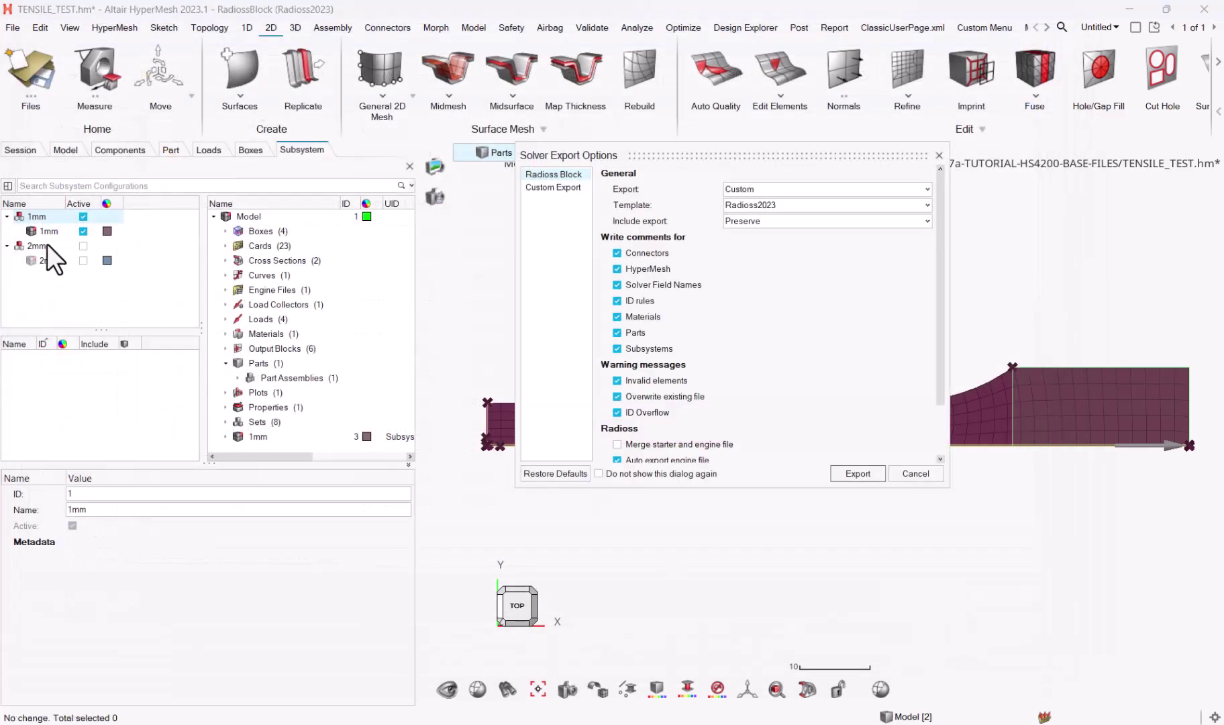
{"action": "left_click", "coordinate": [852, 478]}
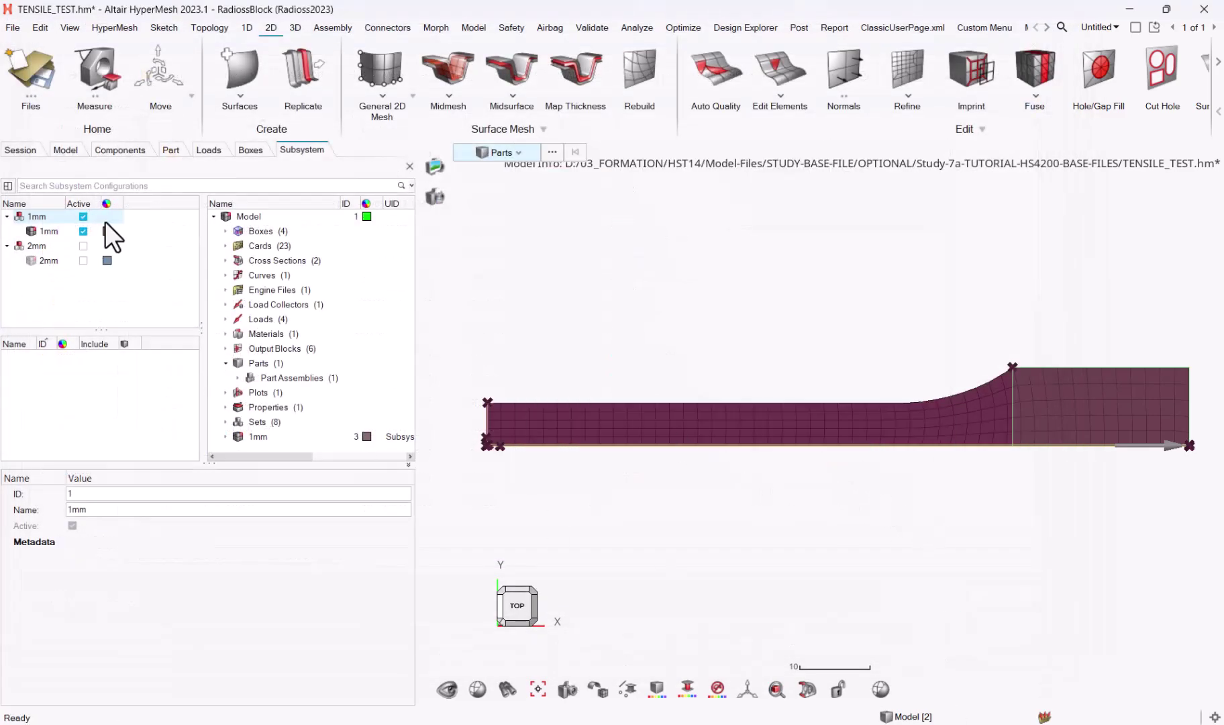
Activate the 2mm configuration and export it as a Radioss Block solver deck named TENSILE_TEST_2mm, keeping the preset solver export options
{"action": "left_click", "coordinate": [45, 247]}
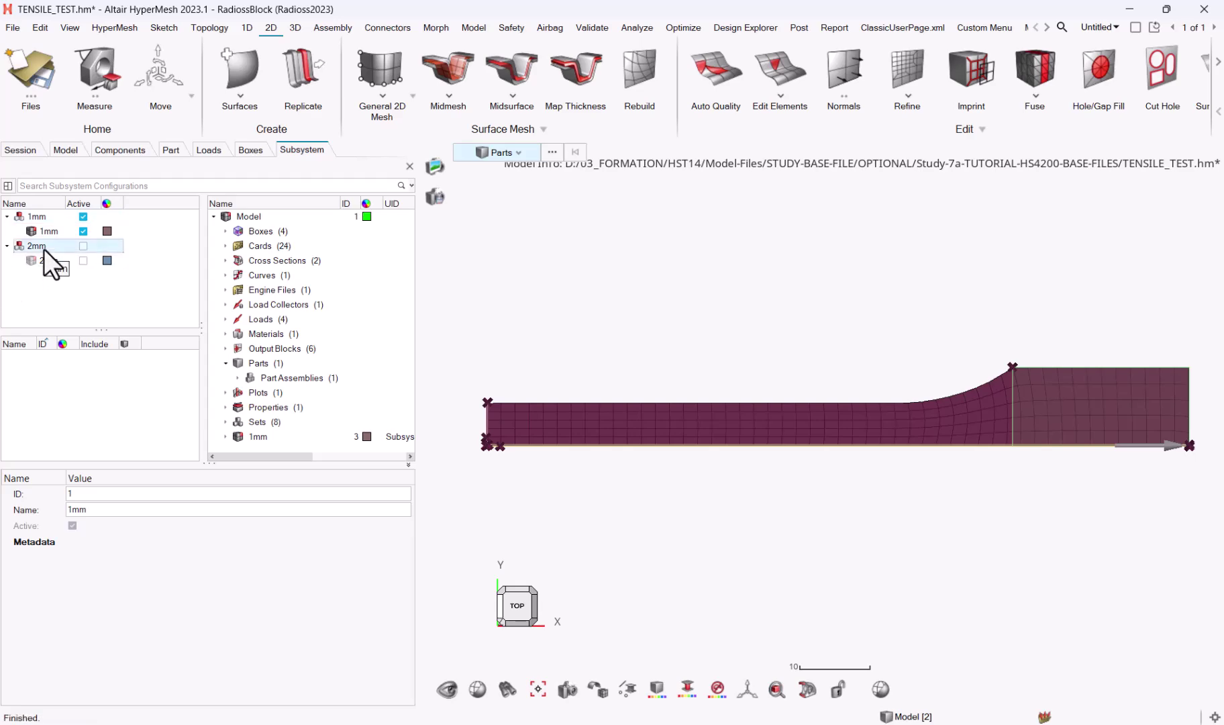
{"action": "left_click", "coordinate": [83, 246]}
{"action": "left_click", "coordinate": [13, 28]}
{"action": "mouse_move", "coordinate": [71, 275]}
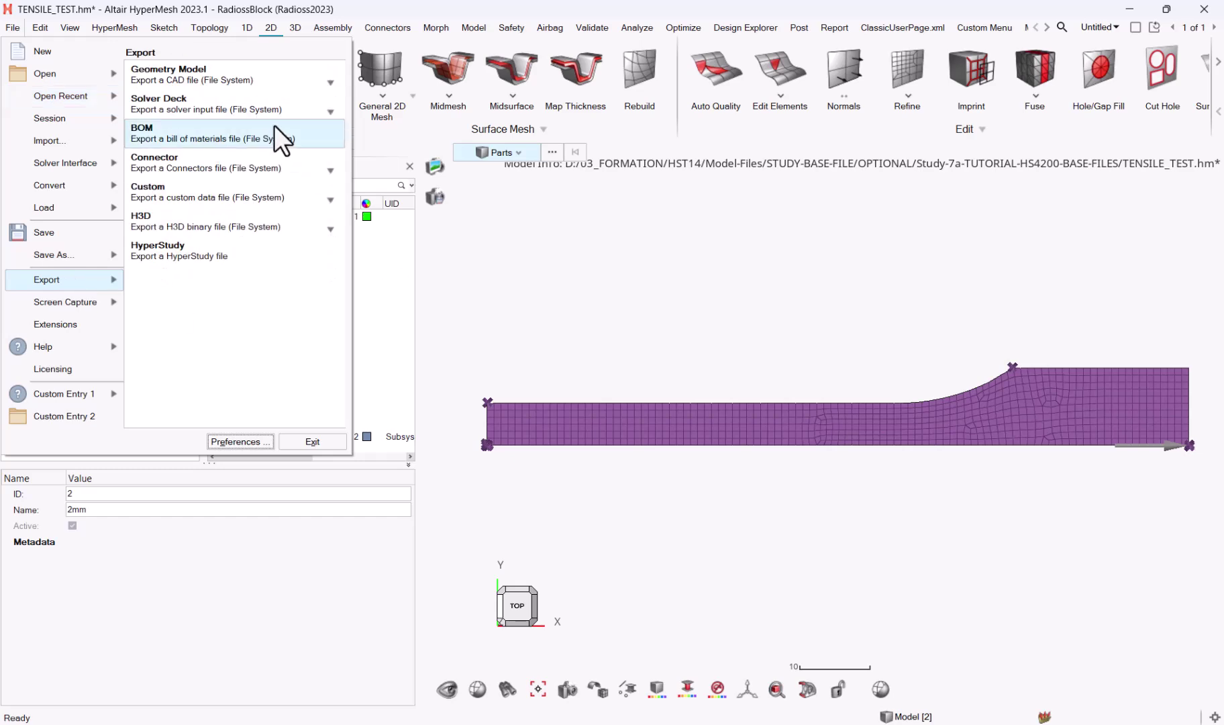
{"action": "left_click", "coordinate": [258, 107]}
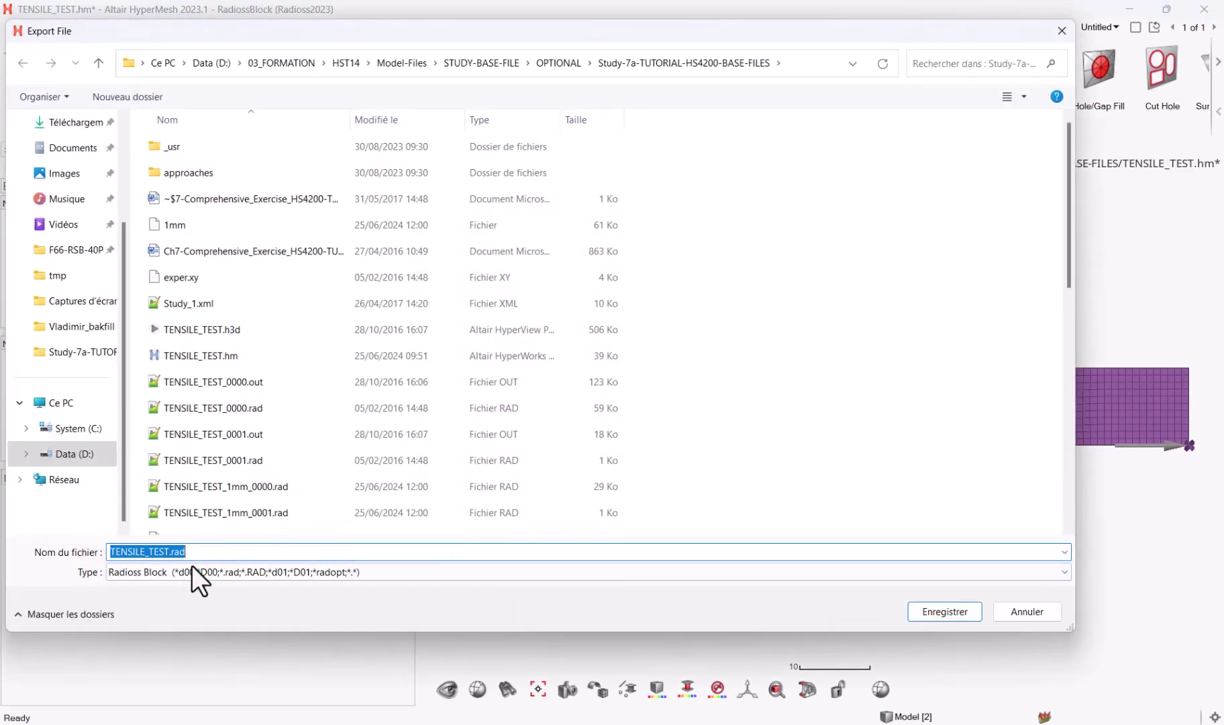
{"action": "left_click_drag", "start_coordinate": [172, 551], "coordinate": [221, 561]}
{"action": "key", "text": "BackSpace"}
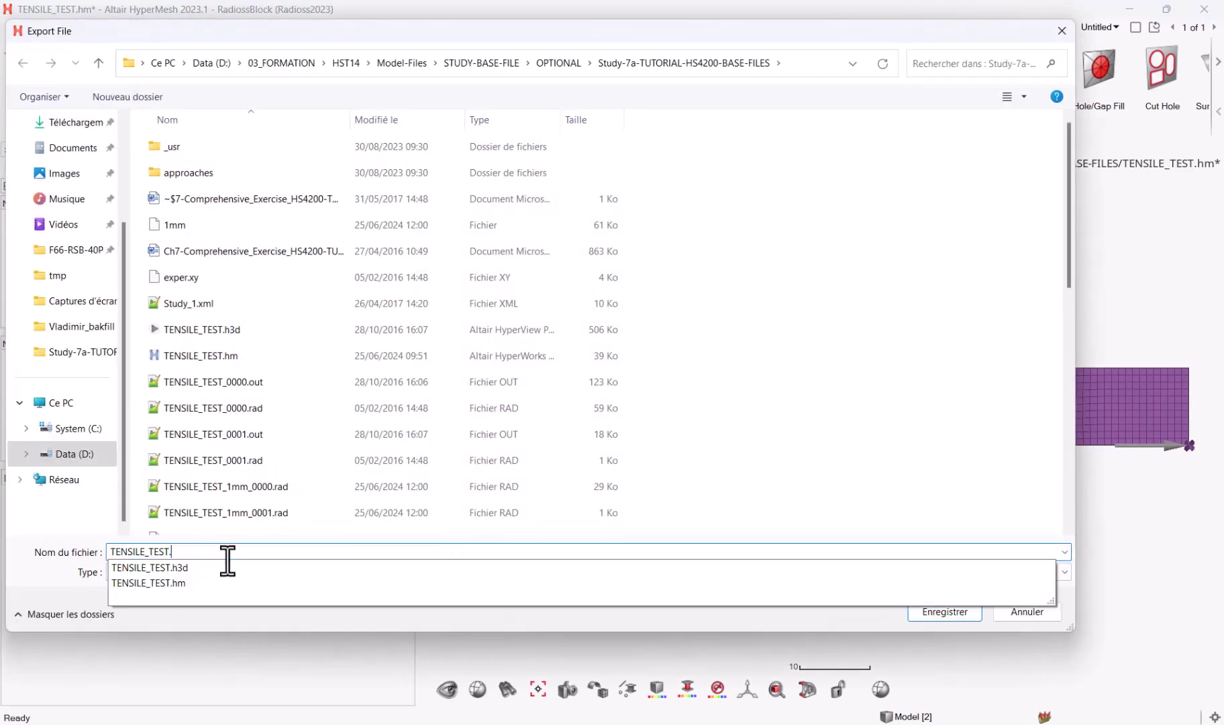
{"action": "key", "text": "Escape"}
{"action": "key", "text": "BackSpace"}
{"action": "type", "text": "_2mm"}
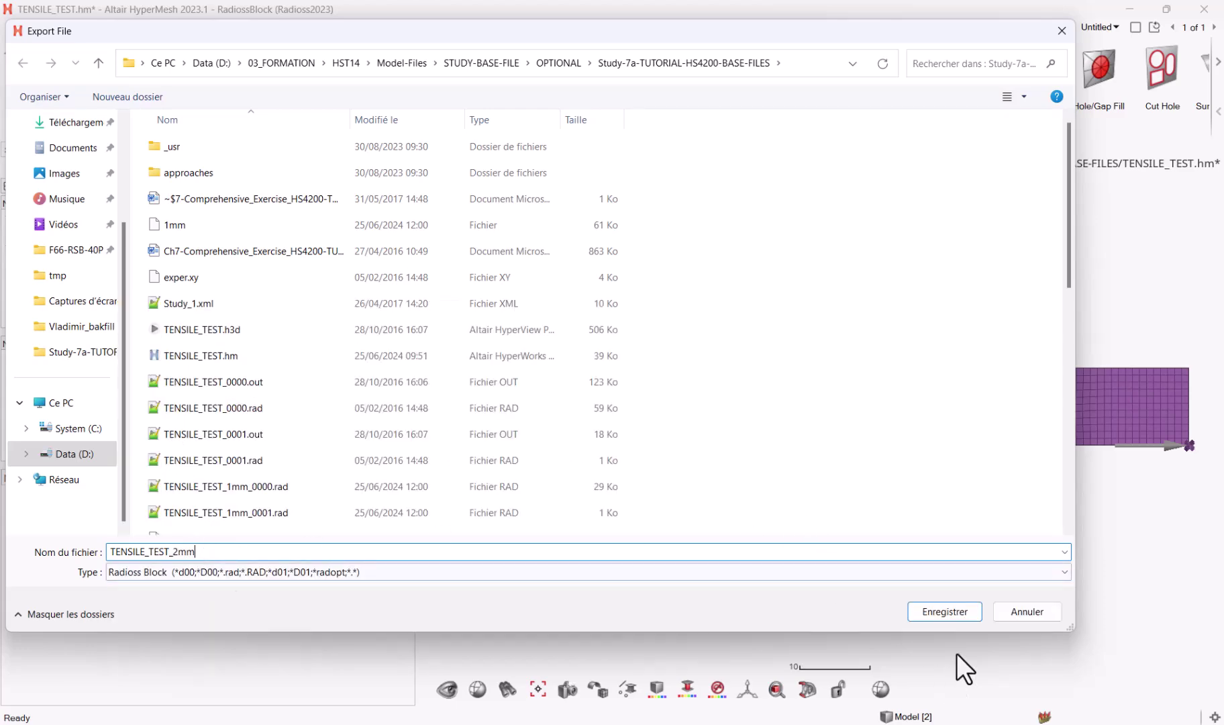
{"action": "left_click", "coordinate": [953, 614]}
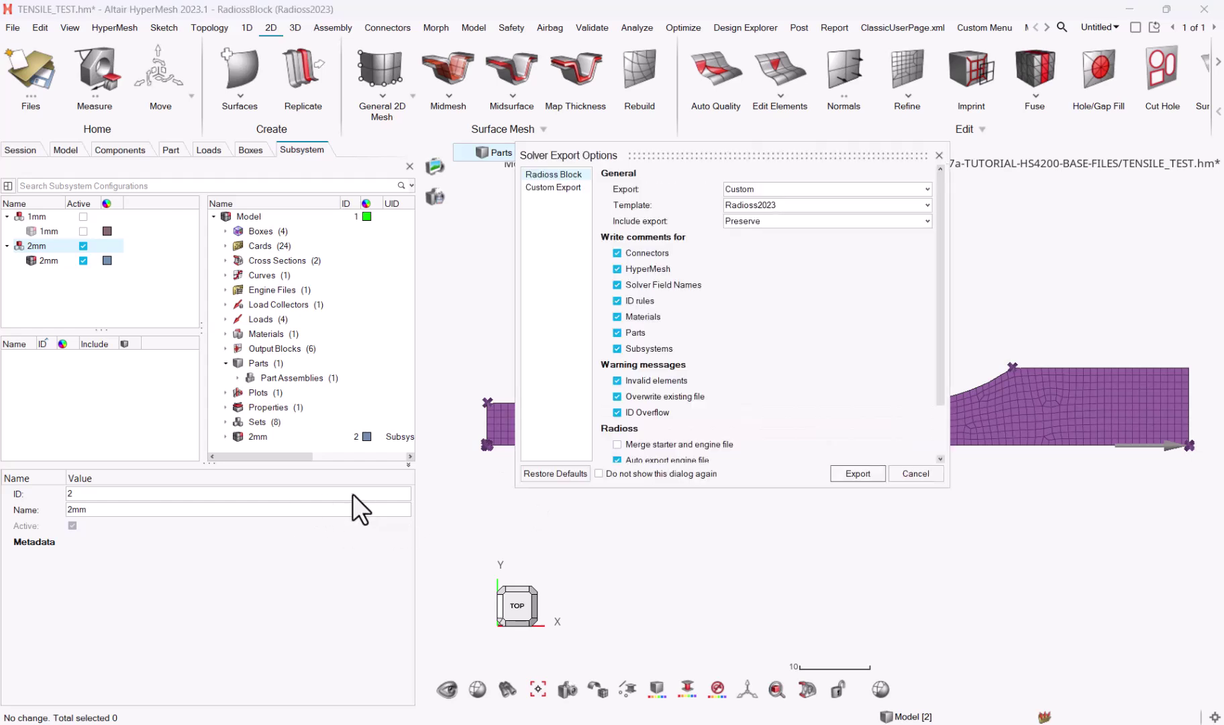
{"action": "left_click", "coordinate": [858, 472]}
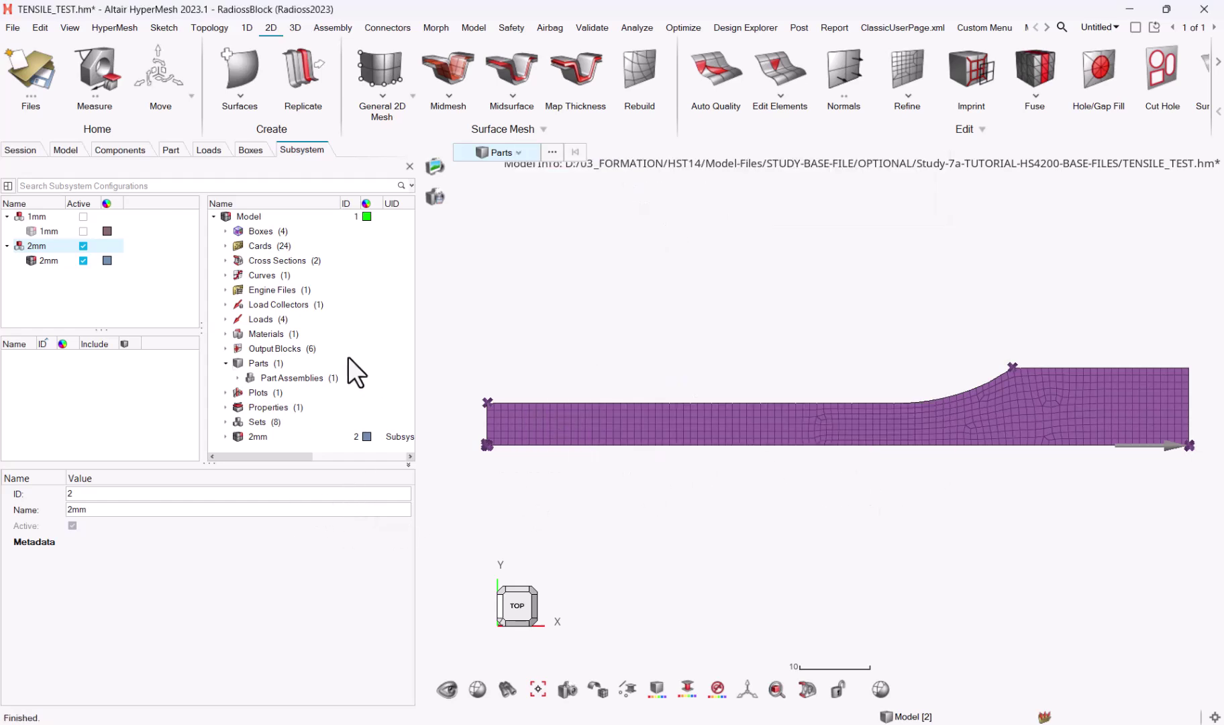